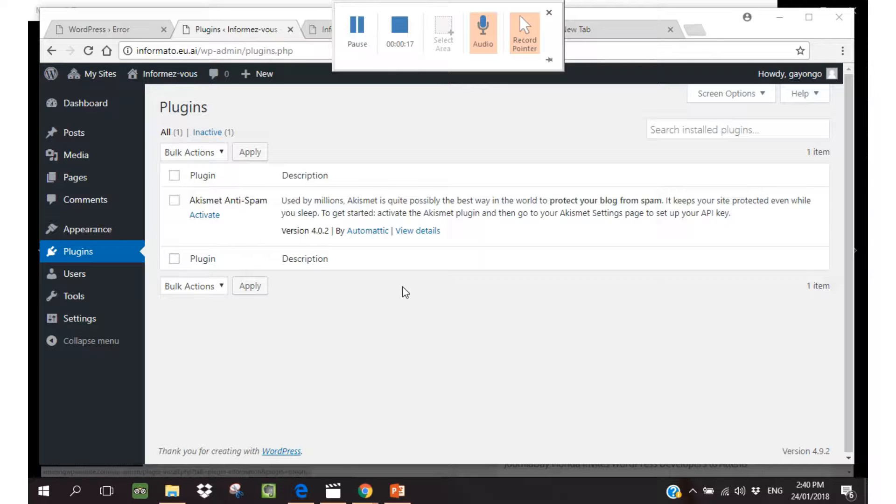
# Open the site's installed themes and activate the Sydney theme.
pyautogui.moveTo(117, 278)
pyautogui.moveTo(95, 233)
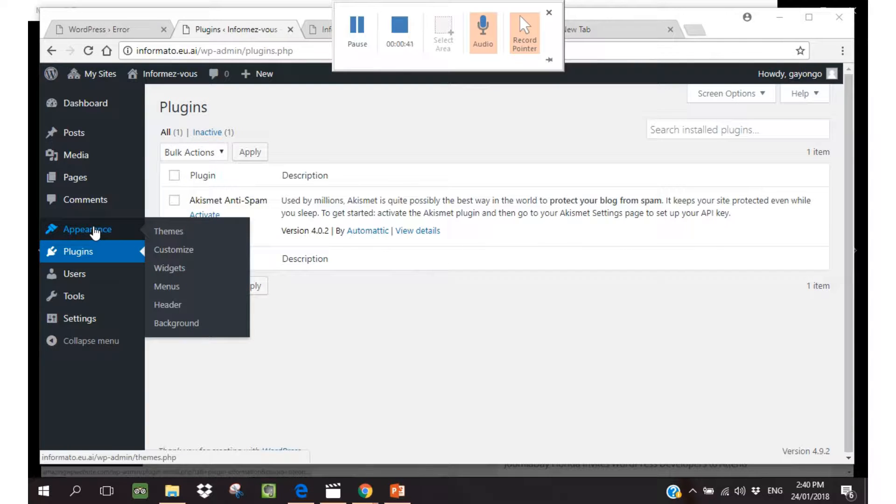
pyautogui.click(175, 234)
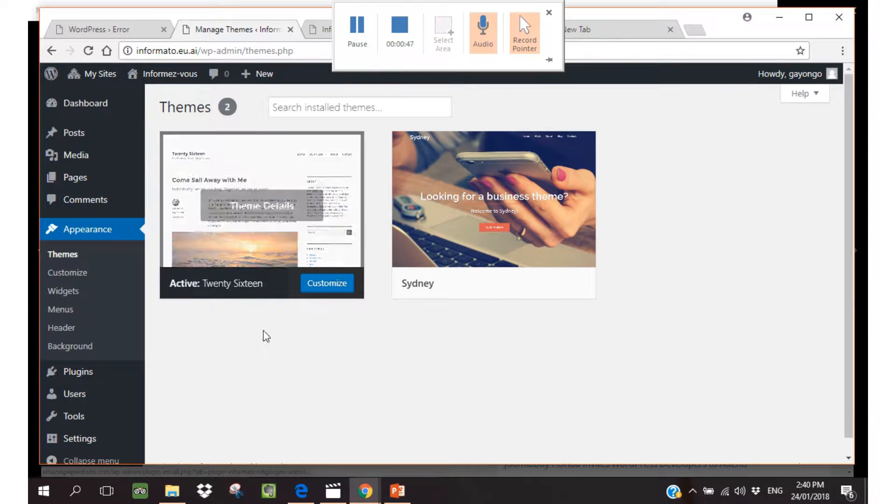
pyautogui.moveTo(533, 239)
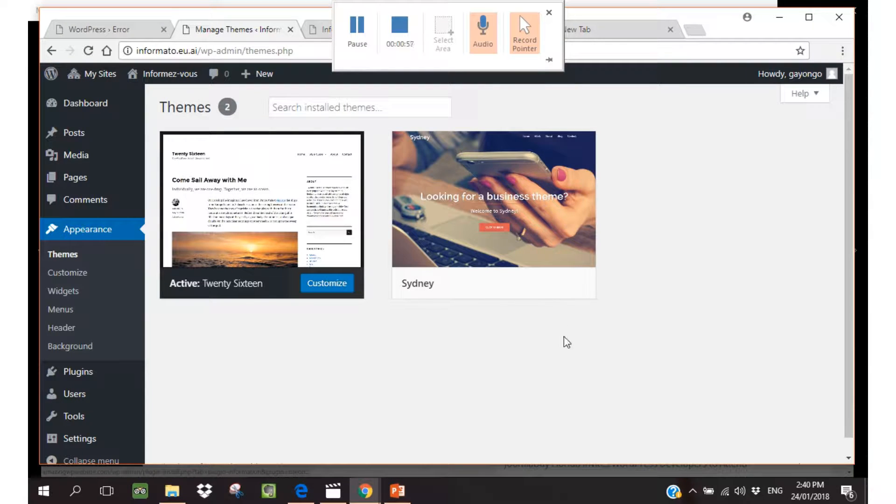
pyautogui.moveTo(510, 256)
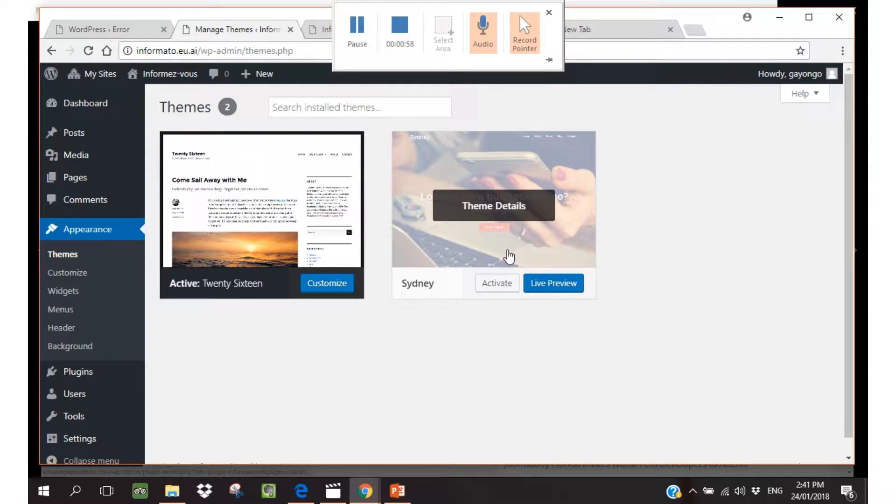
pyautogui.click(497, 286)
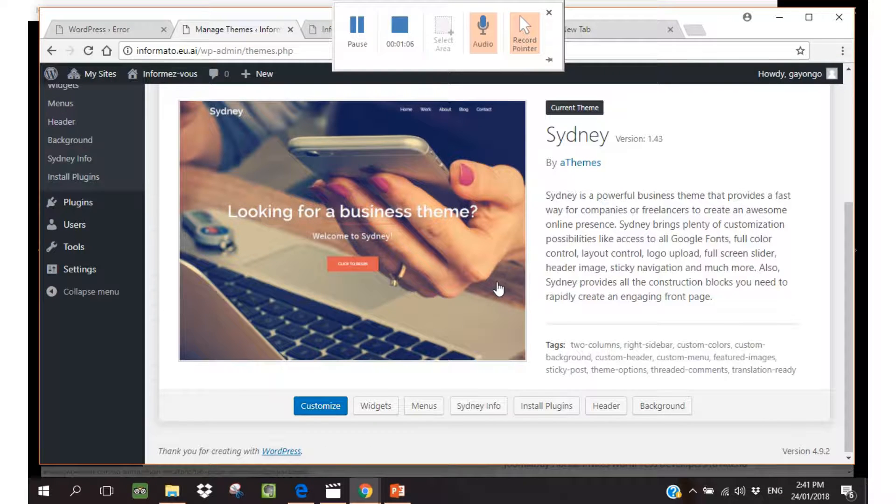
# Preview the site's front page in the Sydney theme customizer, then close the customizer.
pyautogui.click(322, 408)
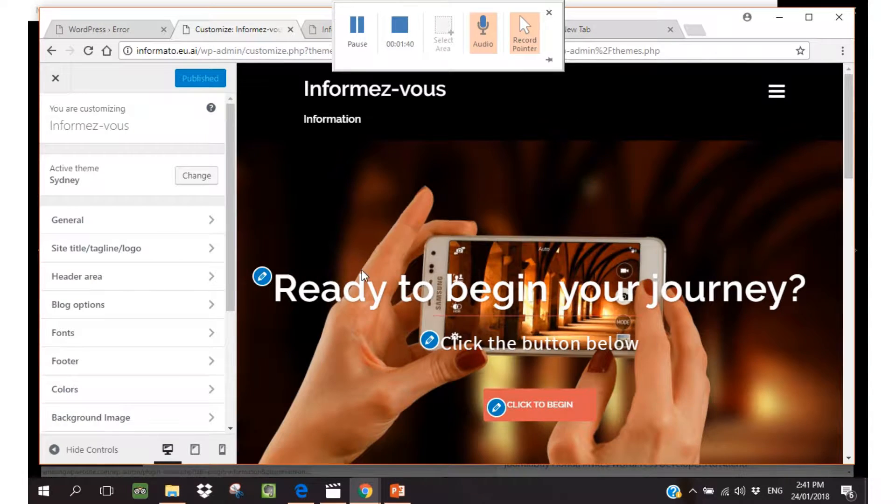
pyautogui.scroll(-10, 371, 290)
pyautogui.scroll(-14, 372, 290)
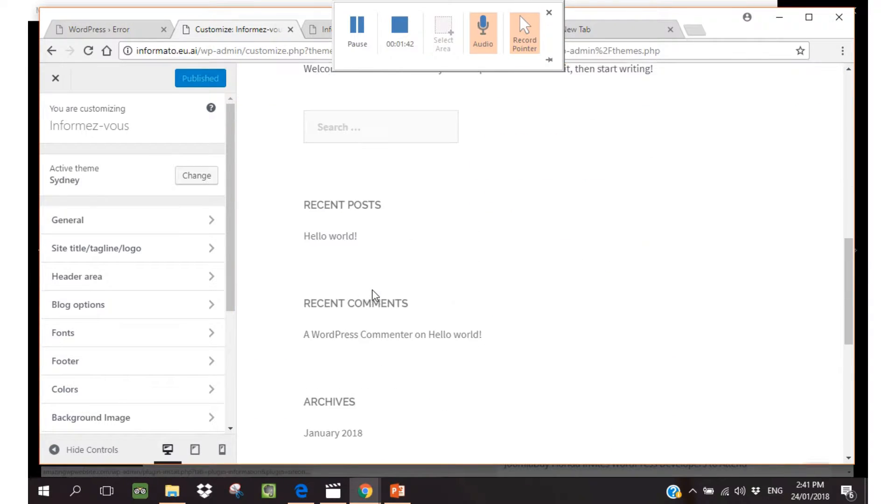
pyautogui.scroll(20, 373, 291)
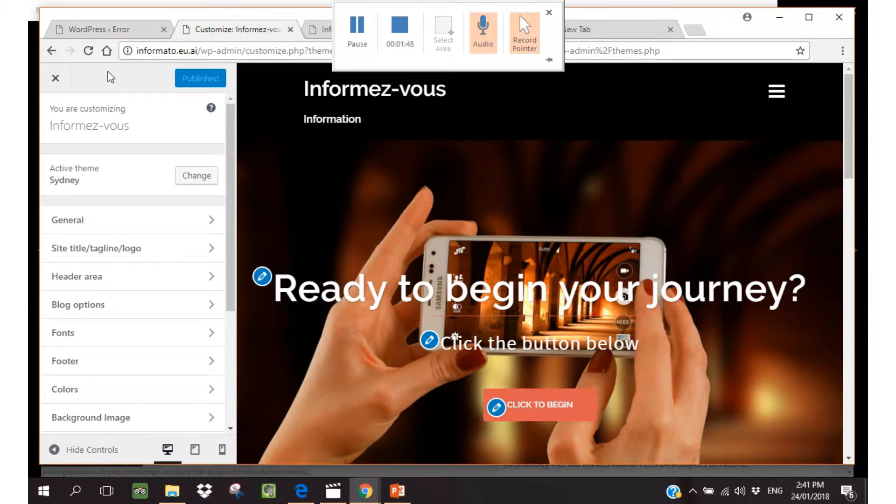
pyautogui.click(55, 78)
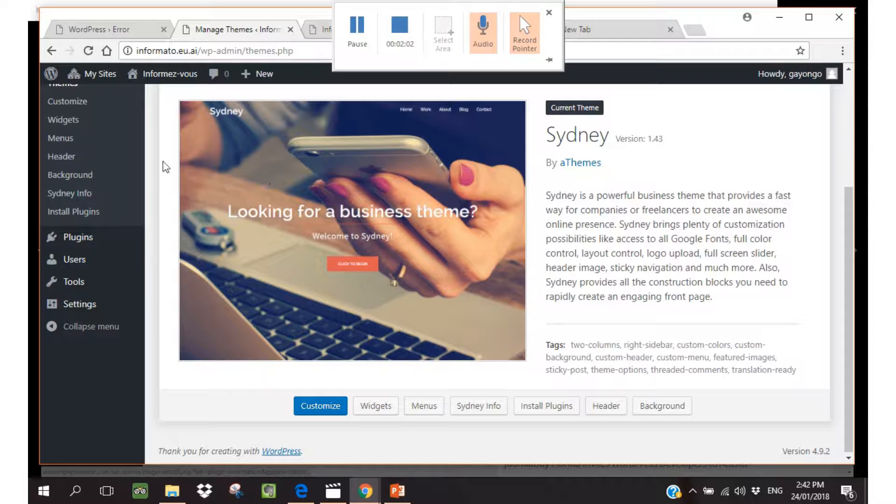
# Bulk install the recommended plugins Page Builder by SiteOrigin and Sydney Toolbox from the Sydney theme notice.
pyautogui.scroll(2, 152, 159)
pyautogui.scroll(2, 153, 161)
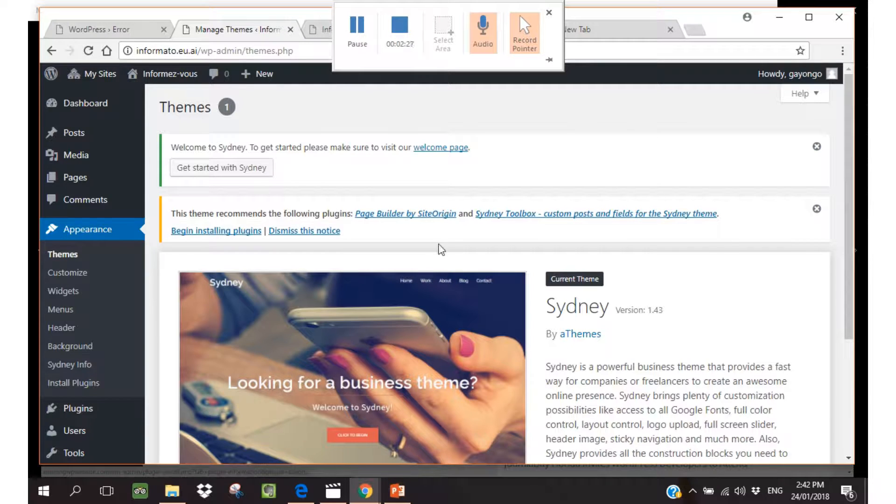
pyautogui.click(213, 232)
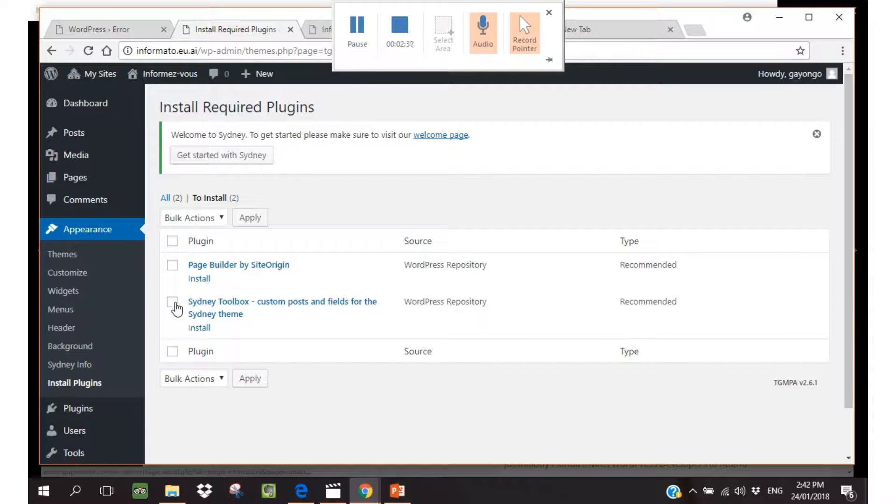
pyautogui.click(172, 241)
pyautogui.click(222, 219)
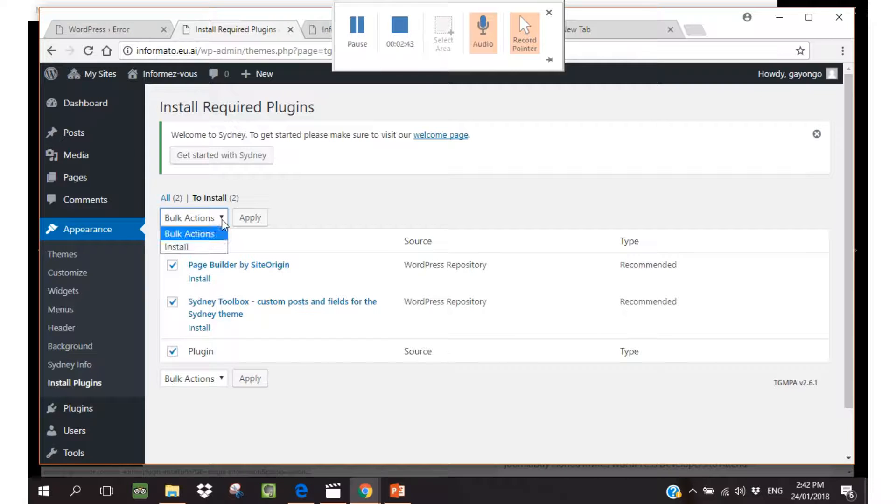
pyautogui.click(192, 248)
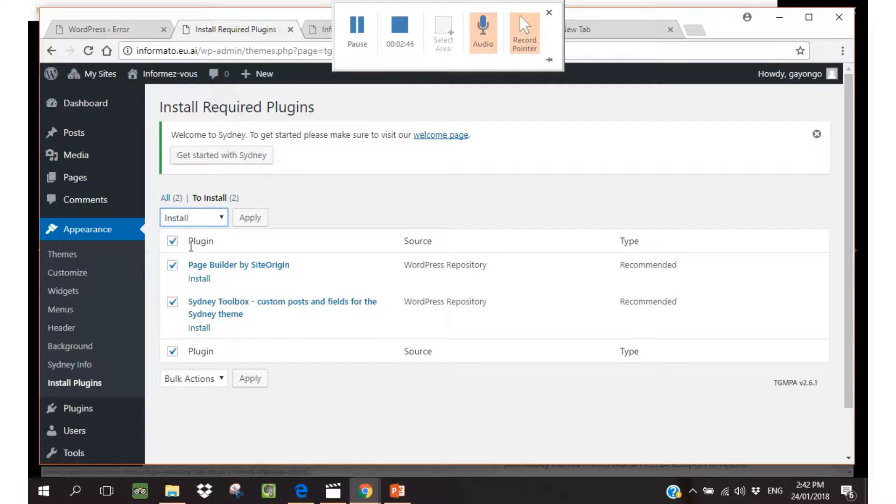
pyautogui.click(250, 219)
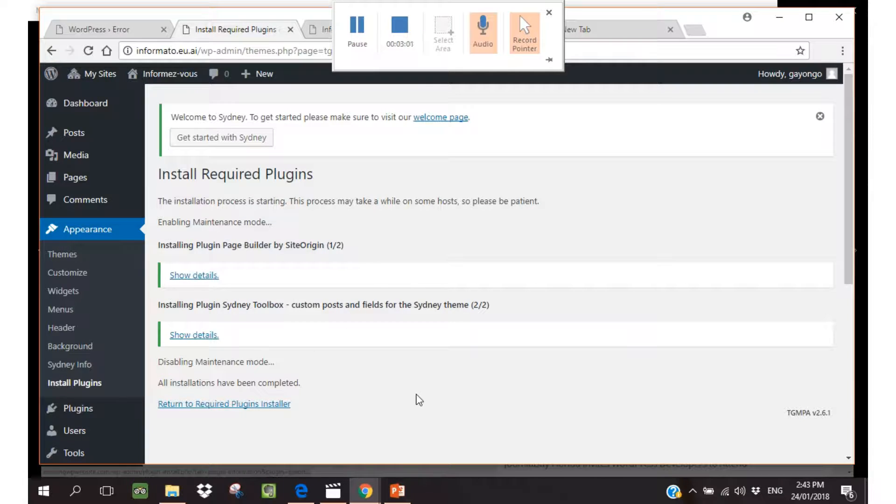
# Bulk activate Page Builder by SiteOrigin and Sydney Toolbox in the required plugins installer, and return to the dashboard.
pyautogui.click(214, 407)
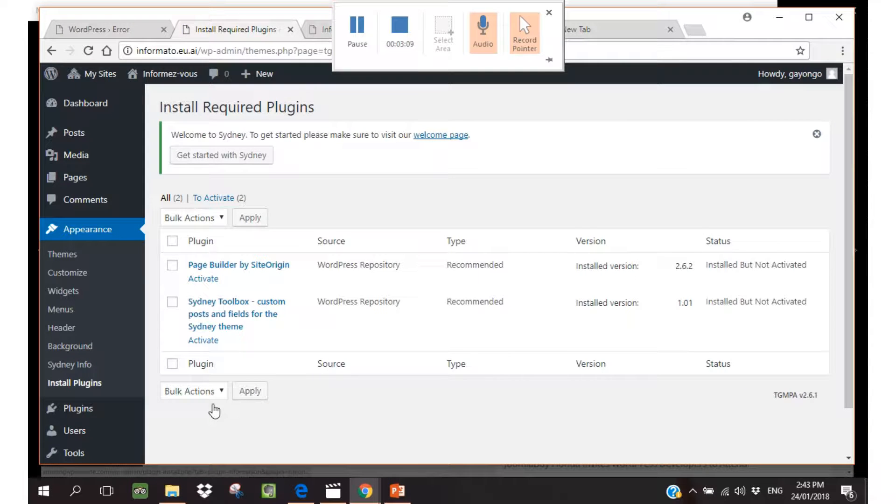
pyautogui.click(172, 241)
pyautogui.click(221, 220)
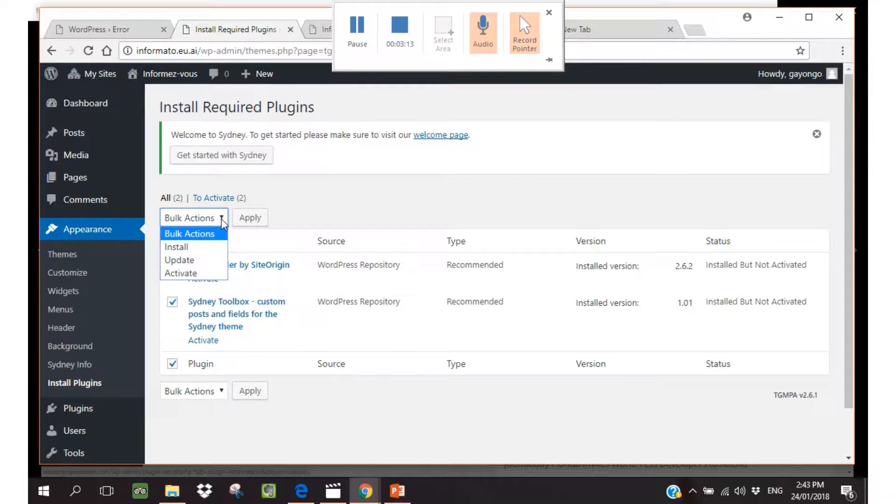
pyautogui.click(189, 274)
pyautogui.click(246, 219)
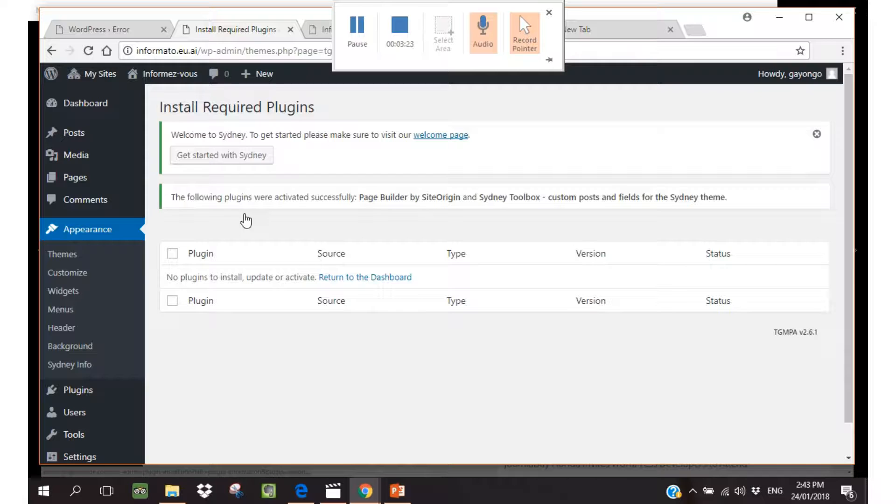
pyautogui.click(357, 277)
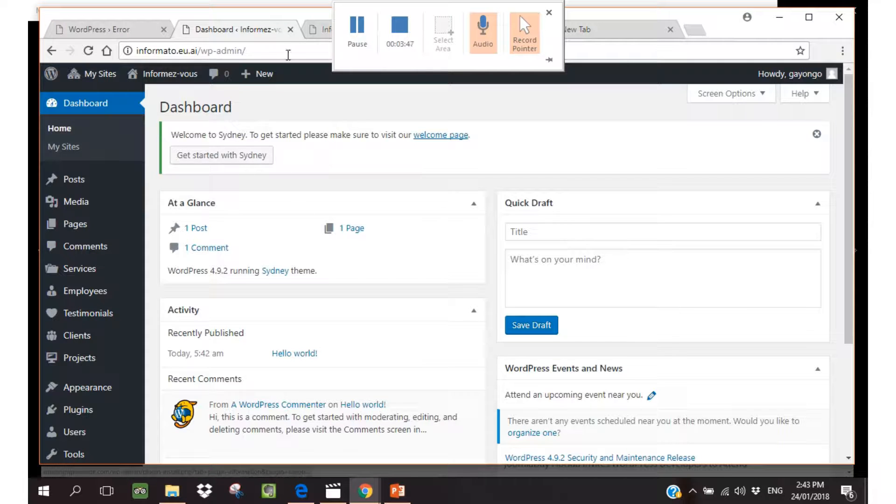
# Reload the public Informez-vous site and examine its front page from header to footer.
pyautogui.click(114, 31)
pyautogui.click(88, 50)
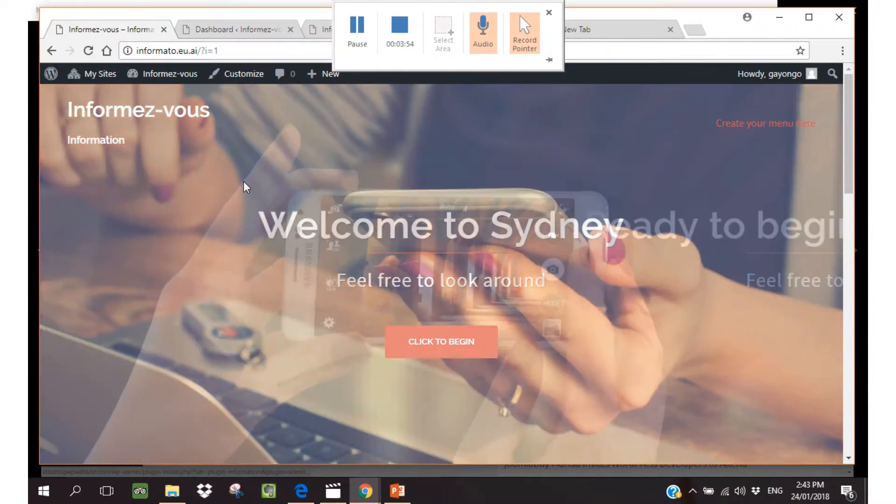
pyautogui.scroll(-2, 248, 191)
pyautogui.scroll(-6, 248, 191)
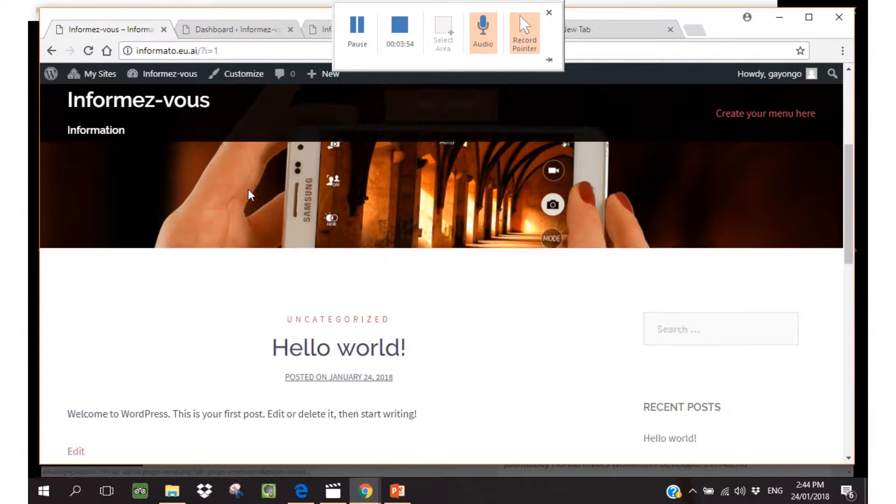
pyautogui.scroll(-10, 251, 195)
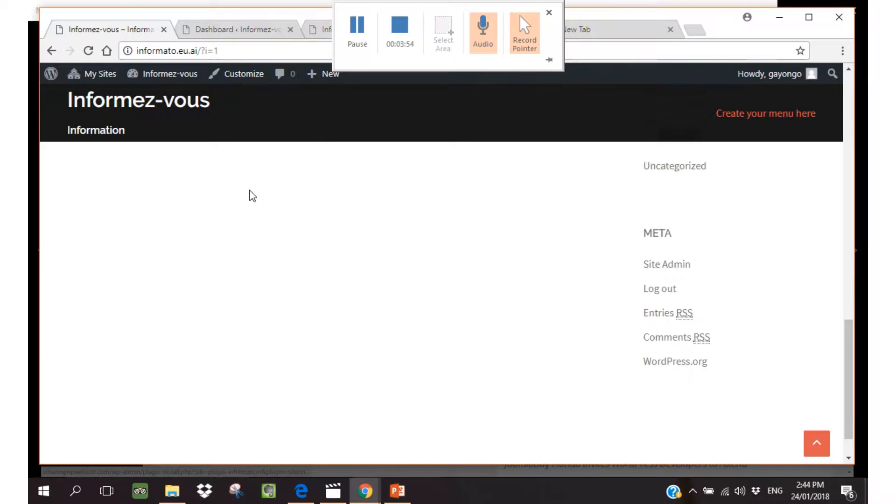
pyautogui.scroll(10, 252, 195)
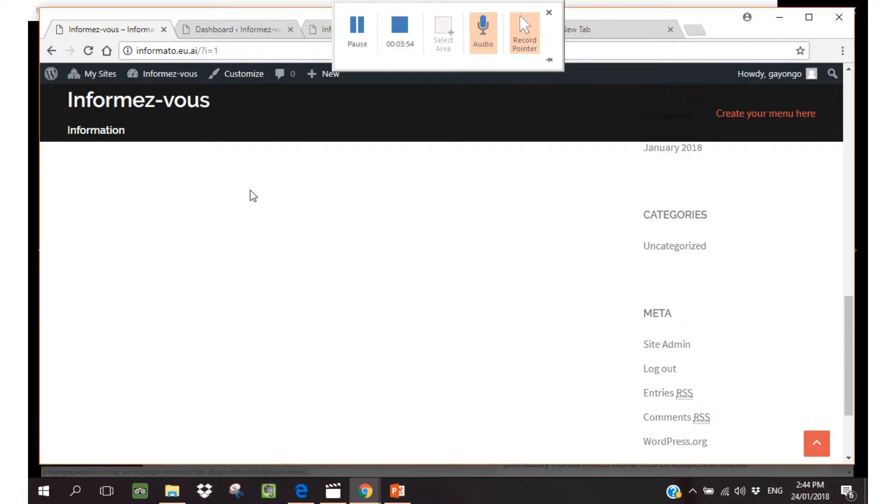
pyautogui.scroll(6, 252, 195)
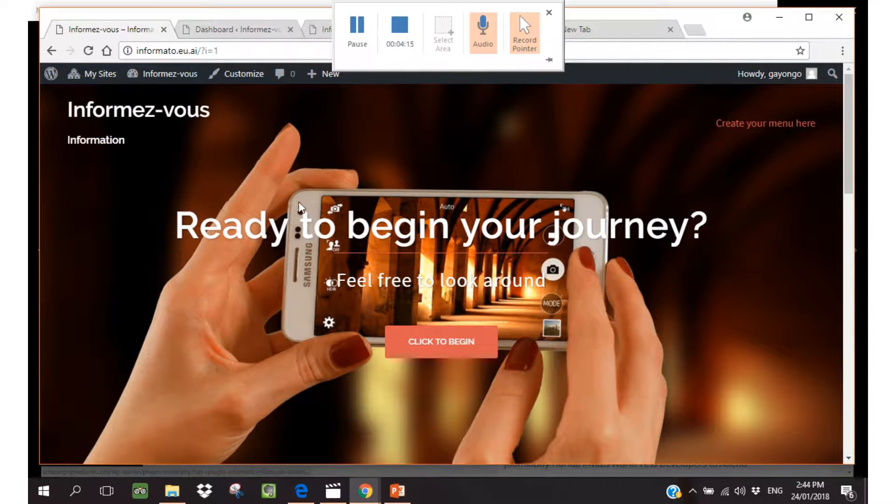
# Return to the site's dashboard, open its themes page and examine the Sydney theme's details and options.
pyautogui.click(237, 31)
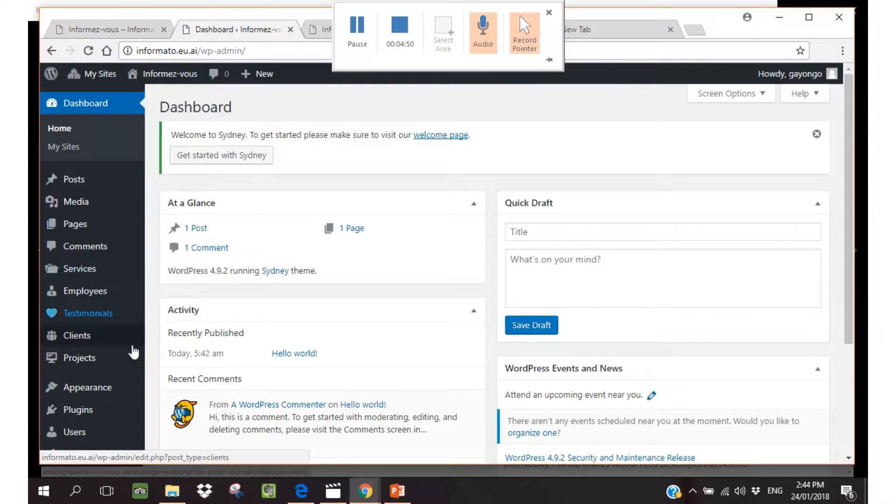
pyautogui.scroll(-3, 124, 342)
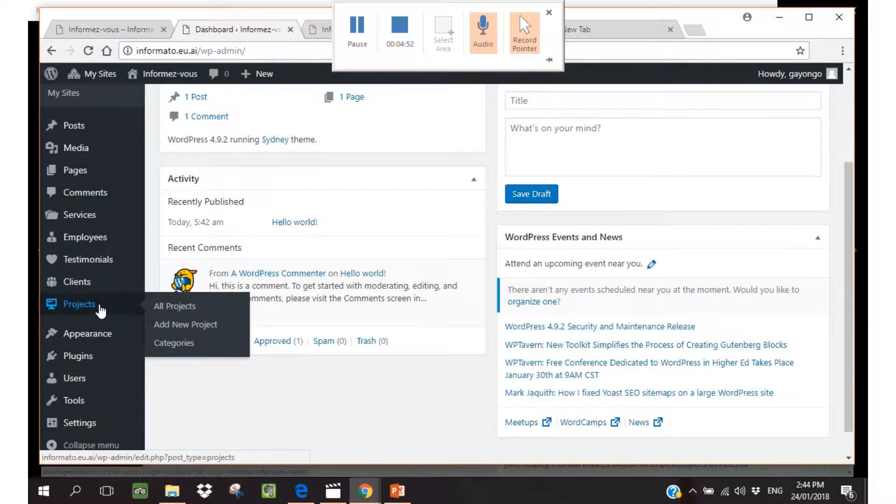
pyautogui.click(164, 316)
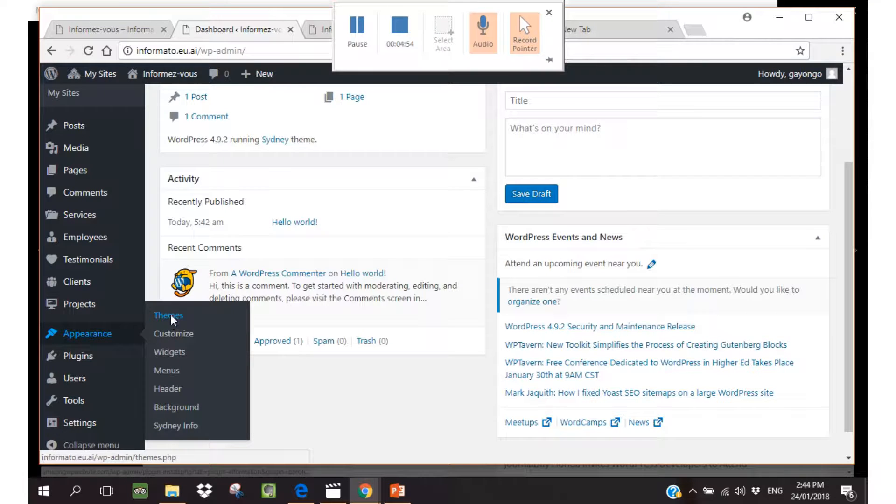
pyautogui.scroll(-3, 173, 320)
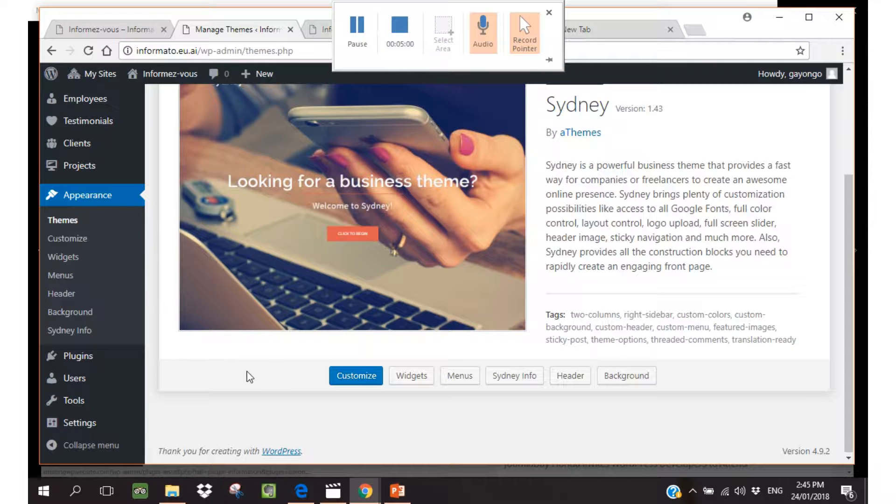
pyautogui.scroll(3, 541, 423)
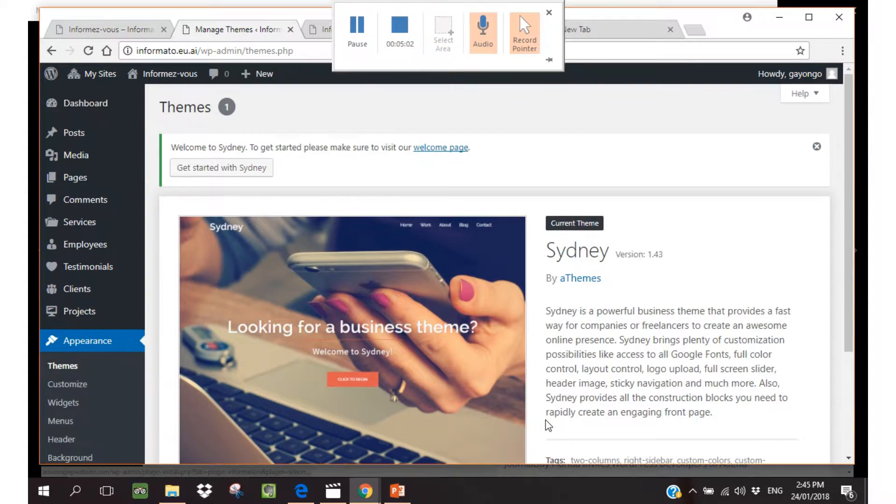
pyautogui.scroll(-3, 513, 420)
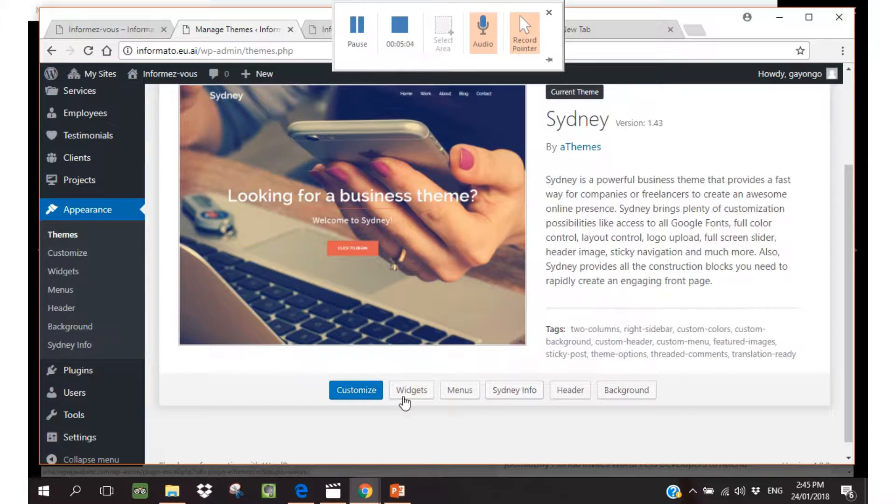
pyautogui.scroll(3, 132, 204)
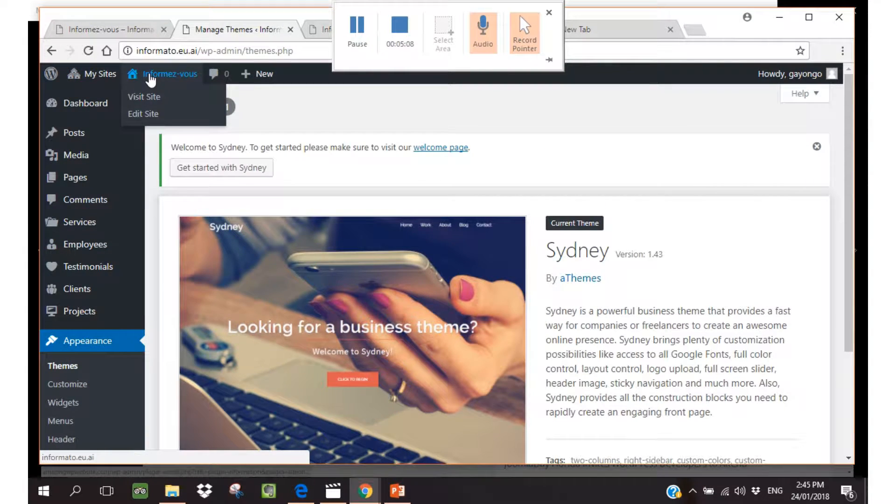
# Open the themes list in the Network Admin and go to adding a new theme.
pyautogui.moveTo(85, 75)
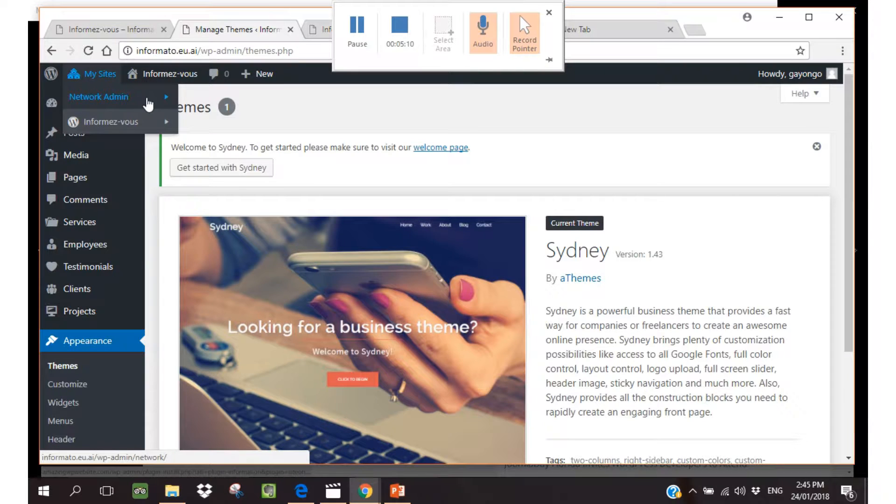
pyautogui.moveTo(150, 100)
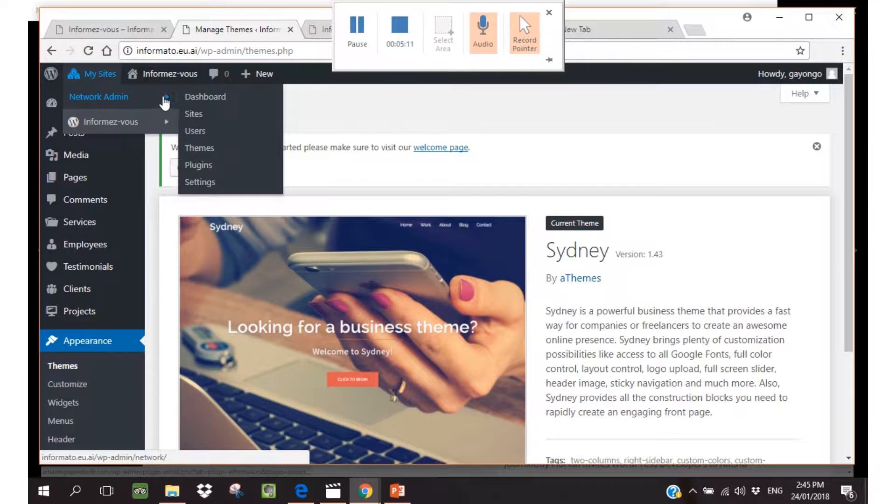
pyautogui.click(202, 150)
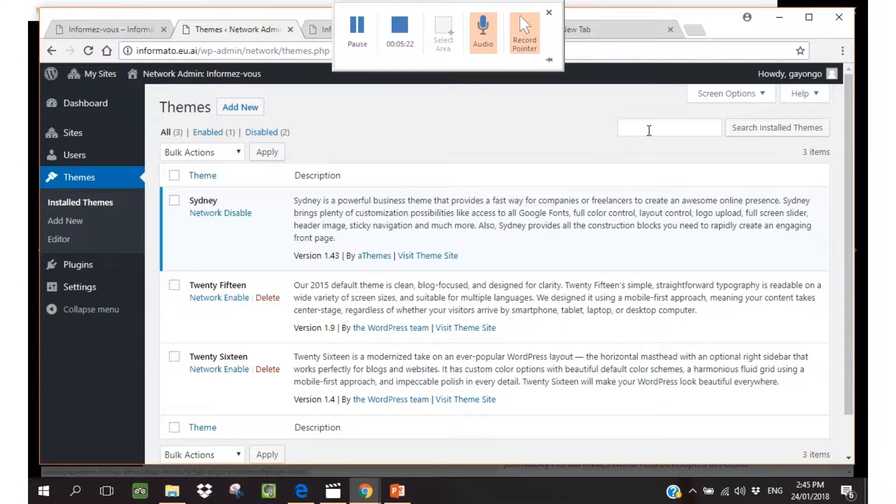
pyautogui.click(650, 130)
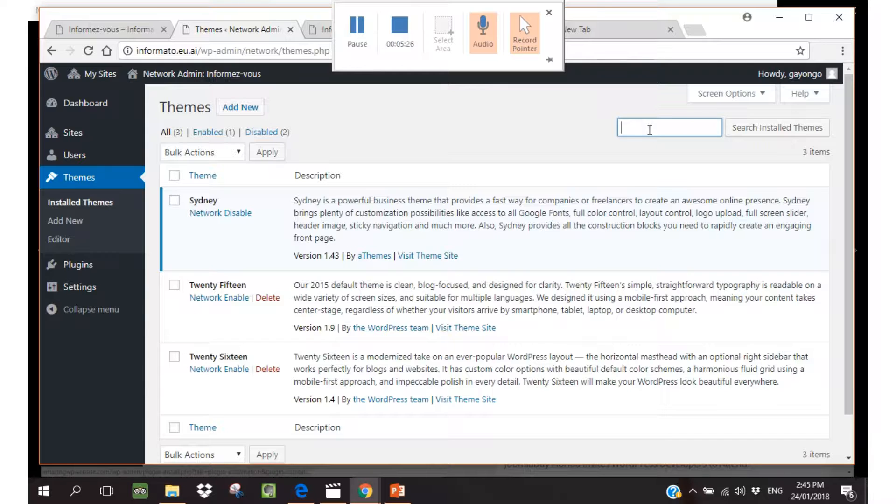
pyautogui.click(247, 109)
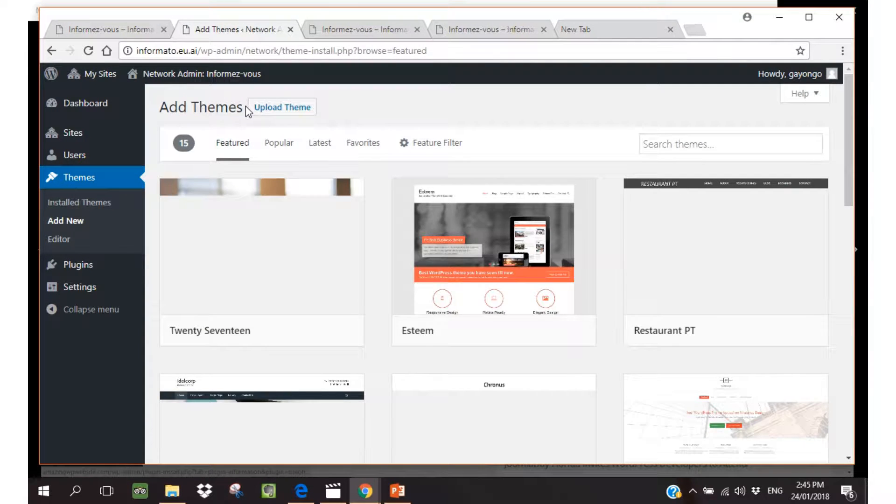
# Search the themes available for installation for "child theme".
pyautogui.click(656, 147)
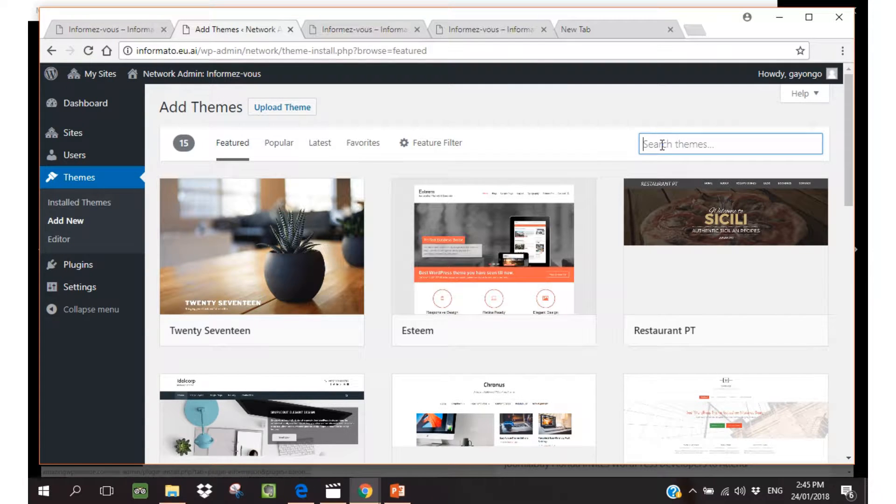
pyautogui.write('child')
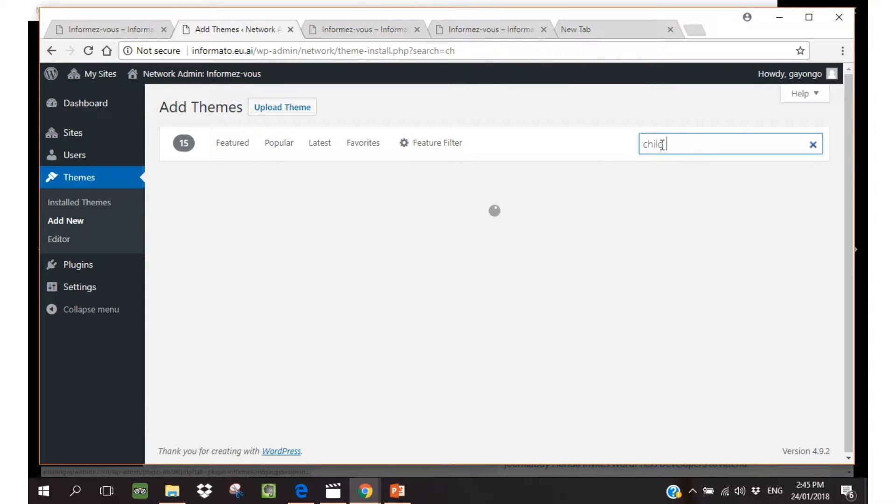
pyautogui.write(' theme')
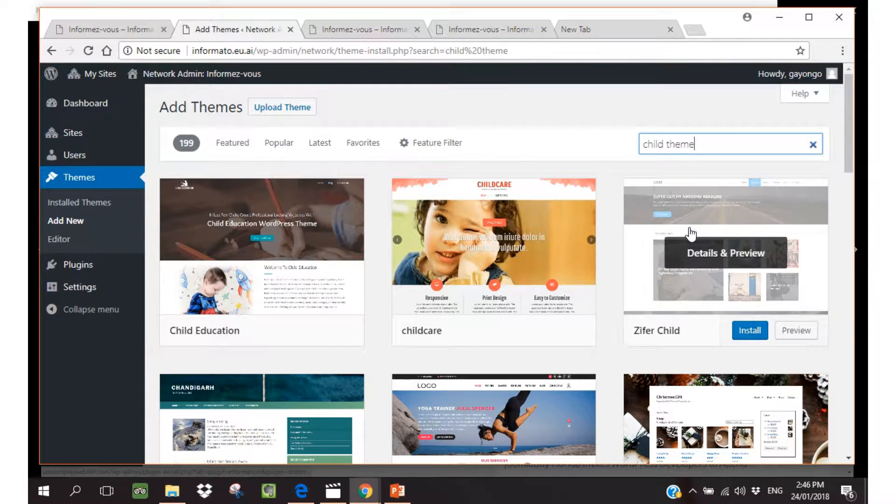
# Look through the child theme search results for a suitable theme.
pyautogui.scroll(-3, 700, 247)
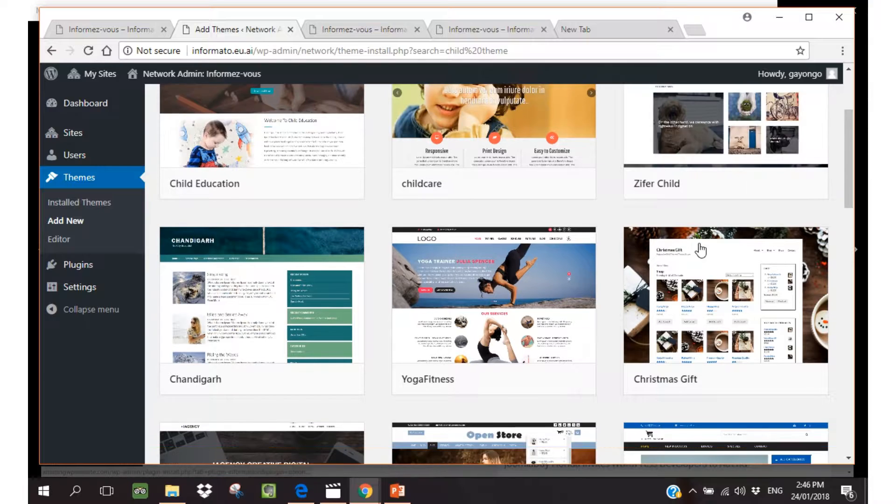
pyautogui.scroll(-7, 700, 250)
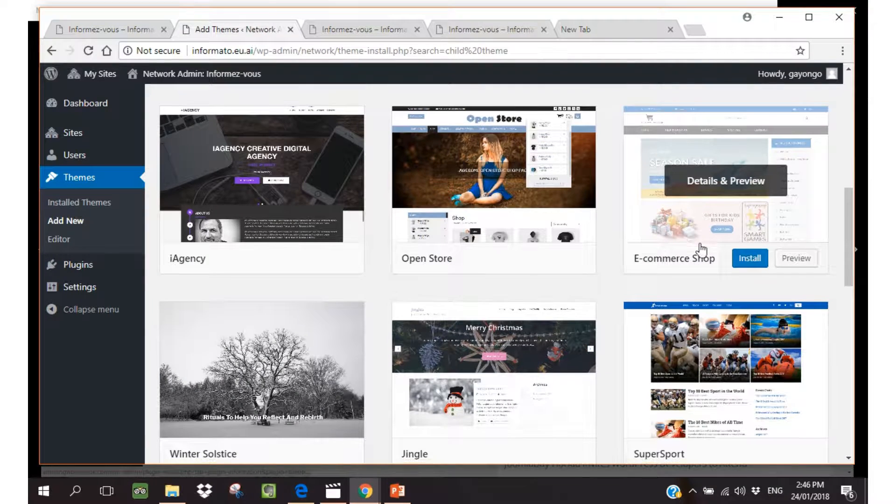
pyautogui.scroll(-5, 702, 250)
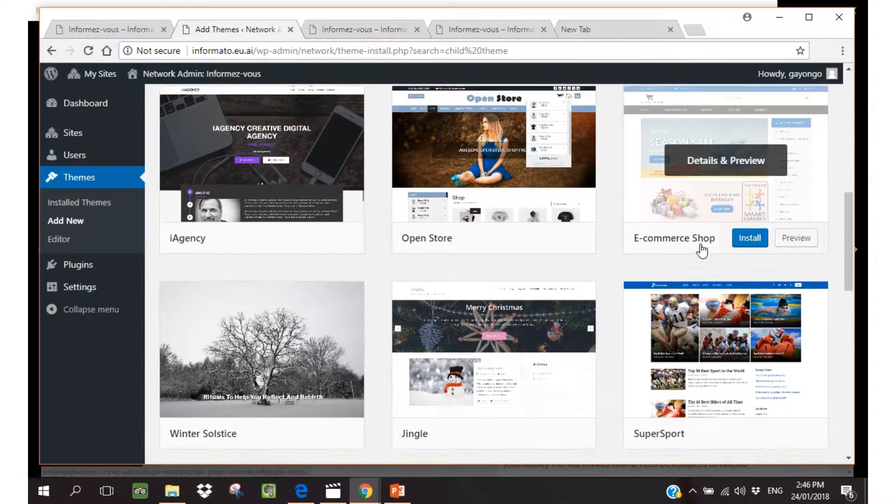
pyautogui.scroll(-7, 702, 252)
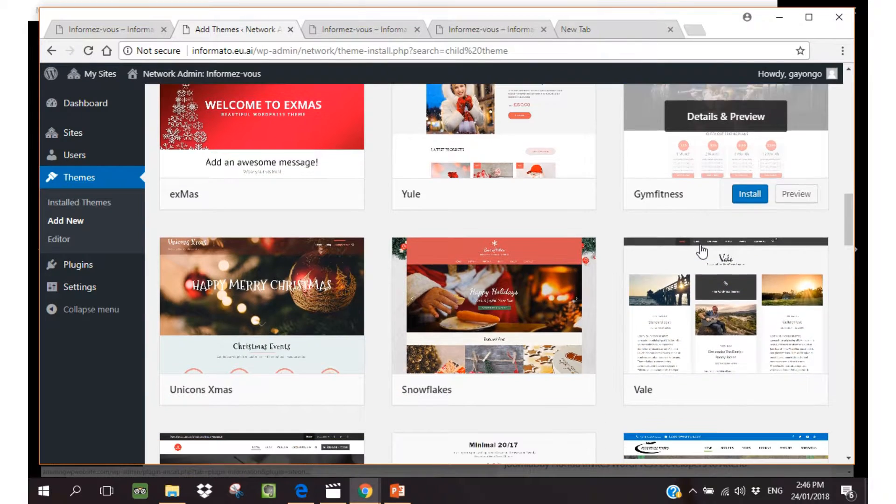
pyautogui.scroll(-1, 702, 252)
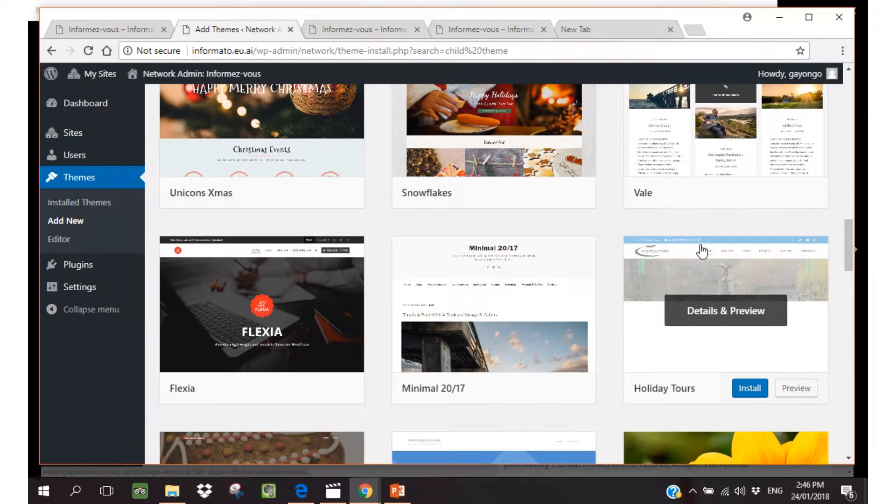
pyautogui.scroll(-3, 703, 252)
pyautogui.scroll(-7, 702, 253)
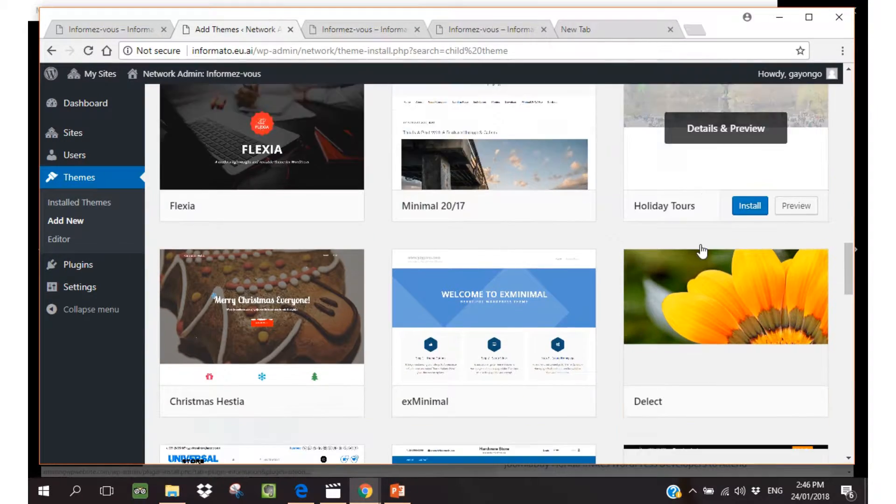
pyautogui.scroll(-4, 702, 252)
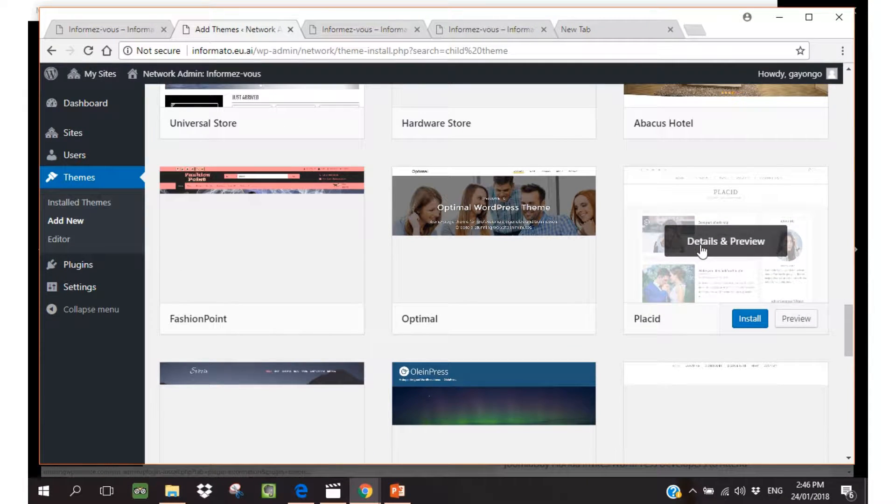
pyautogui.scroll(-5, 702, 253)
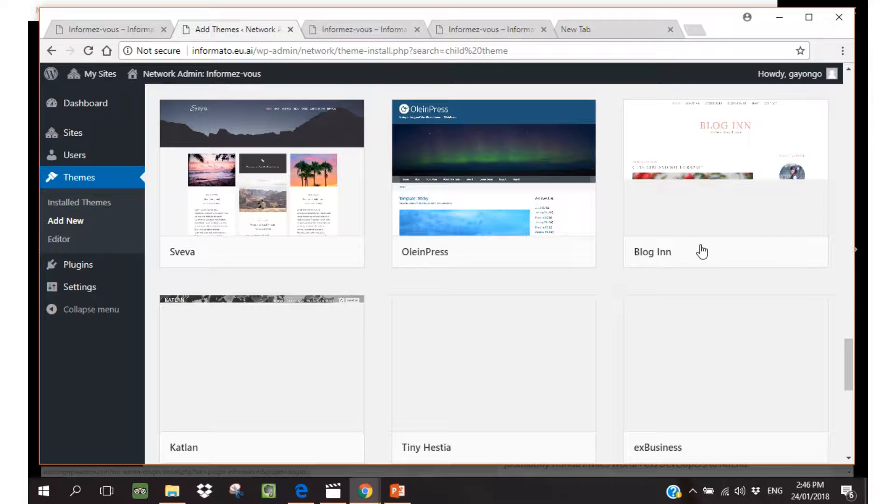
pyautogui.scroll(-6, 703, 252)
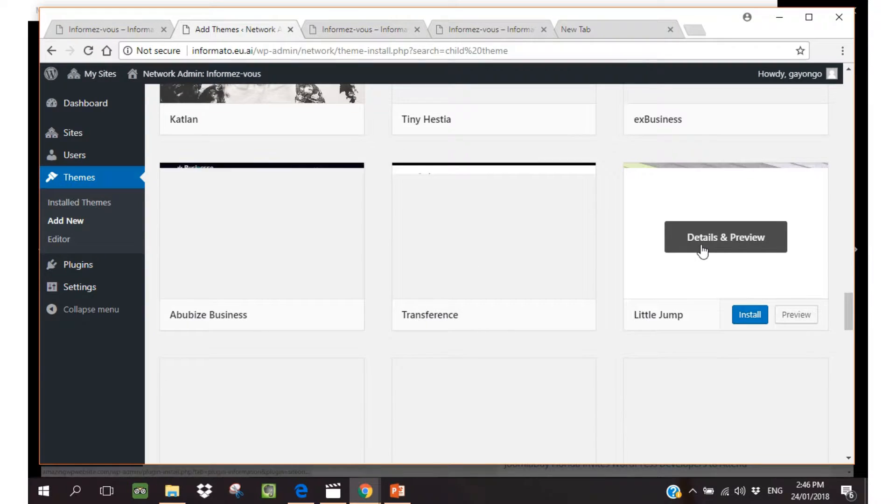
pyautogui.scroll(-8, 703, 252)
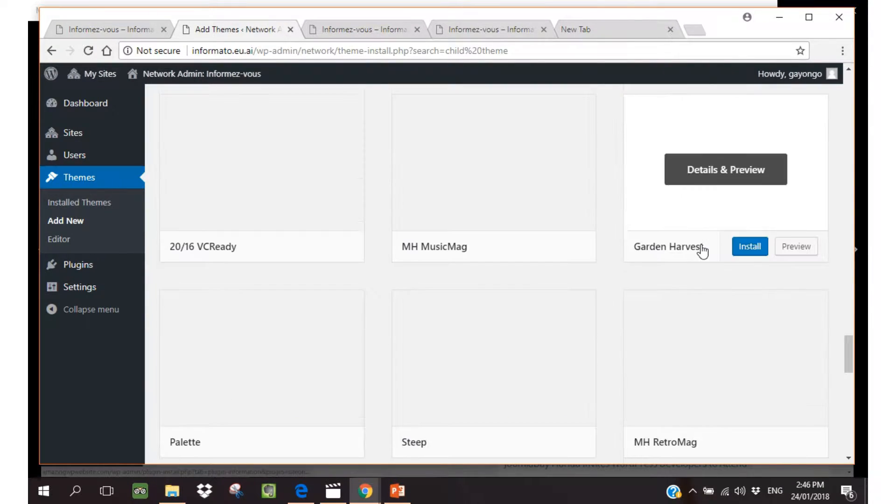
pyautogui.scroll(-7, 703, 252)
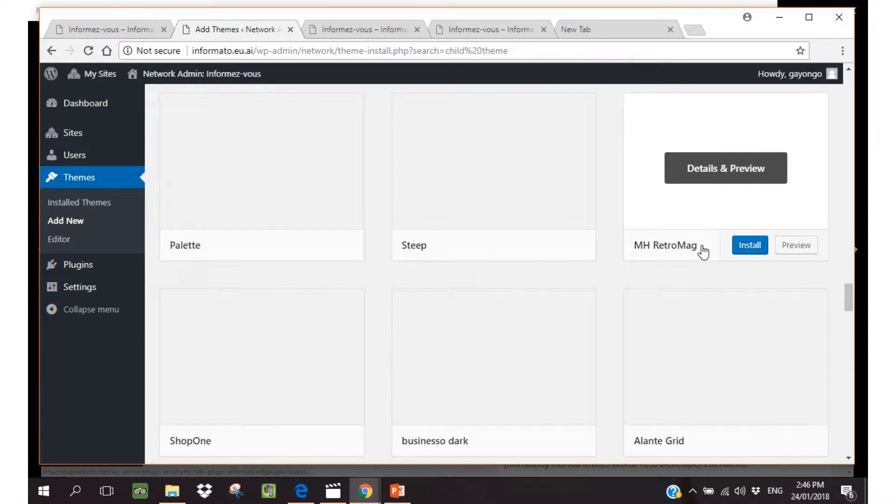
pyautogui.scroll(-13, 703, 252)
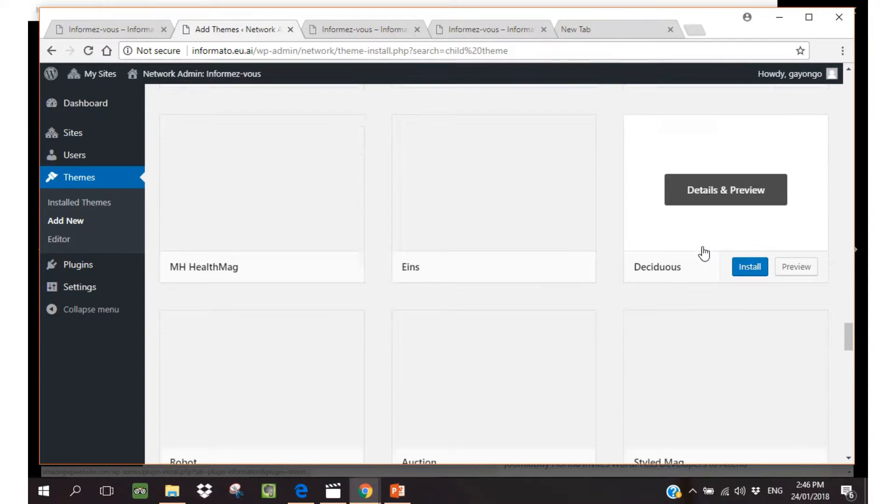
pyautogui.scroll(-5, 705, 253)
pyautogui.scroll(-15, 705, 254)
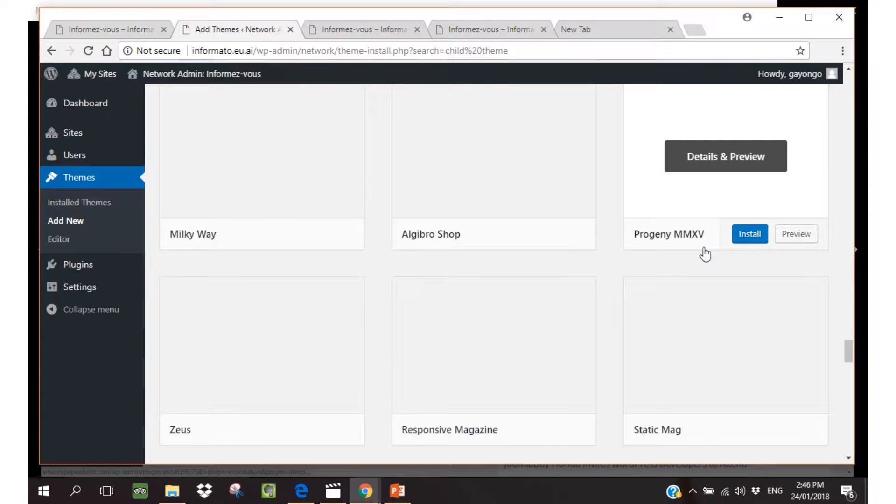
pyautogui.scroll(12, 705, 253)
pyautogui.scroll(20, 706, 249)
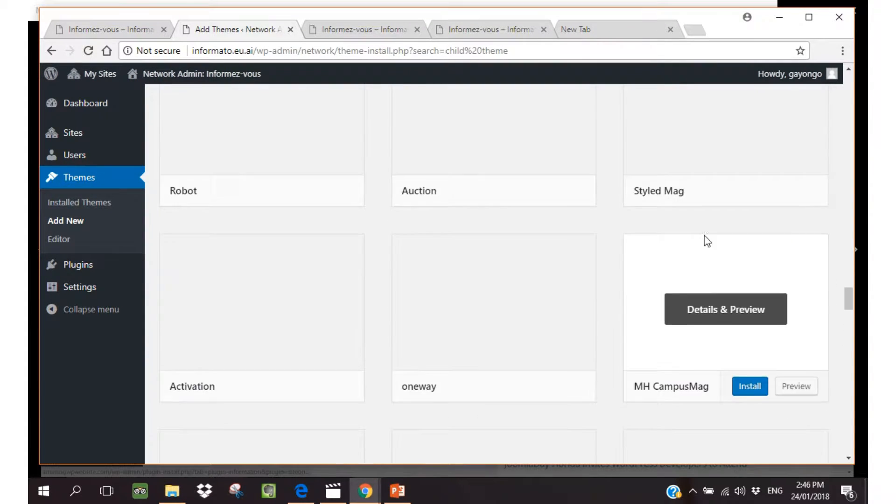
pyautogui.scroll(1, 100, 189)
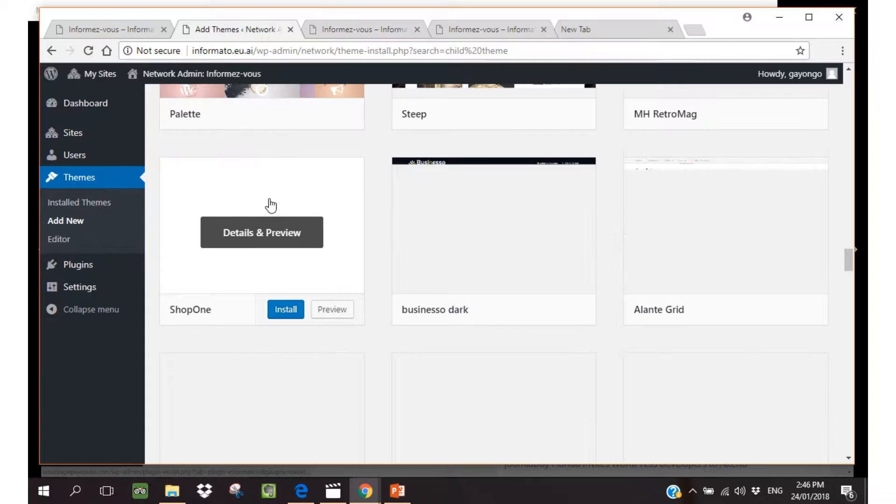
# Open the network's installed plugins, go to adding a new plugin and search for "child theme".
pyautogui.moveTo(81, 267)
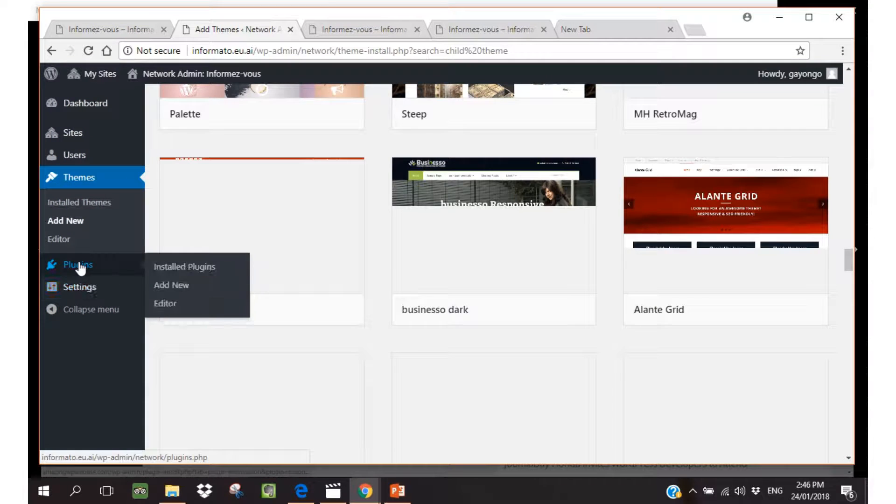
pyautogui.click(194, 267)
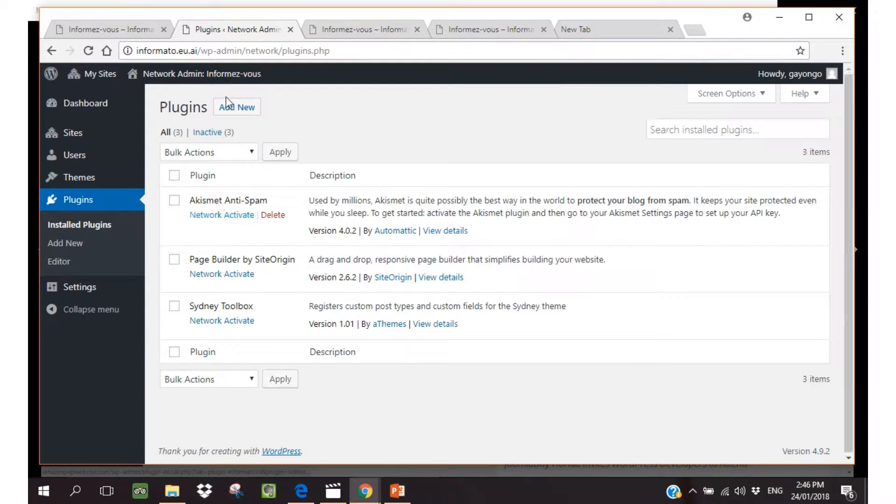
pyautogui.click(236, 108)
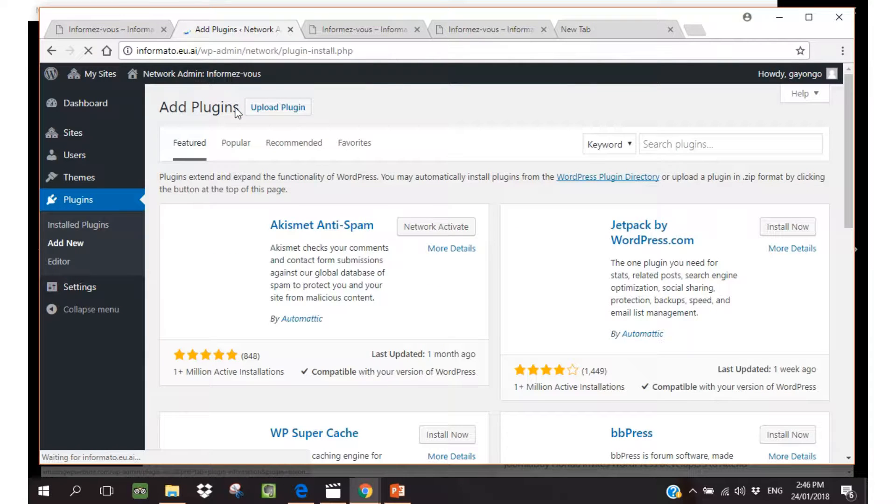
pyautogui.click(663, 144)
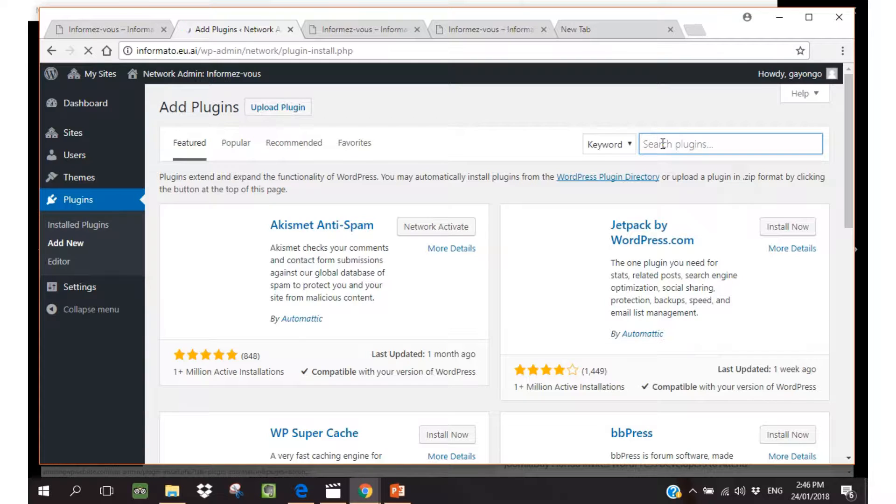
pyautogui.write('child')
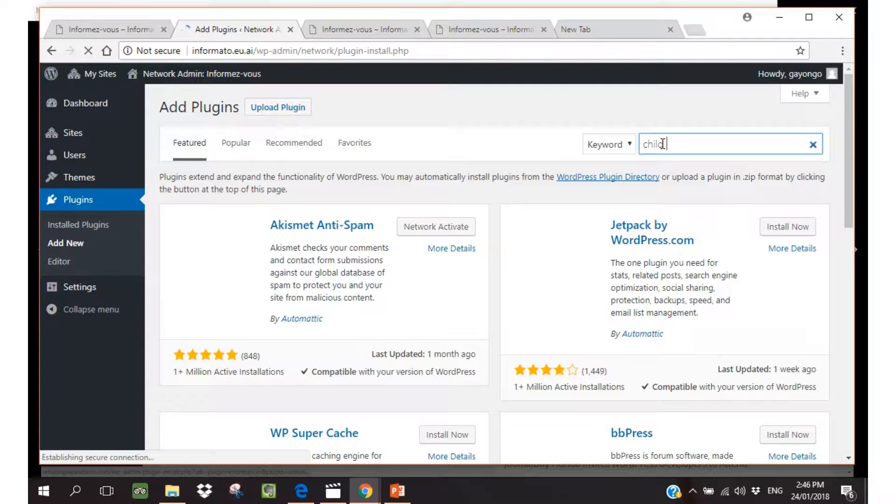
pyautogui.write(' theme')
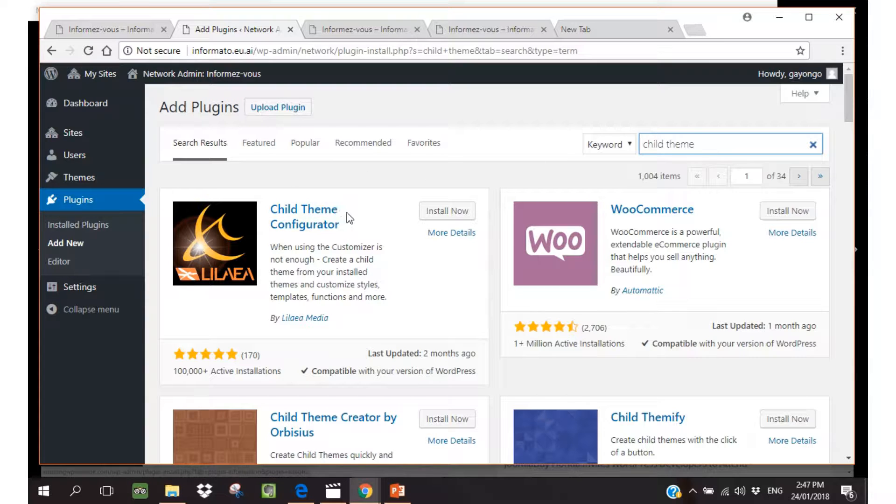
# Install the Child Theme Configurator plugin and activate it across the network.
pyautogui.click(440, 213)
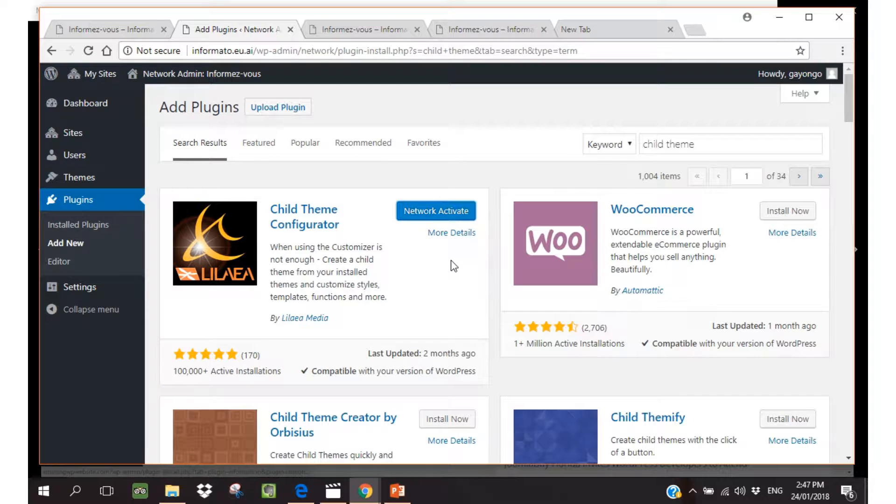
pyautogui.click(445, 214)
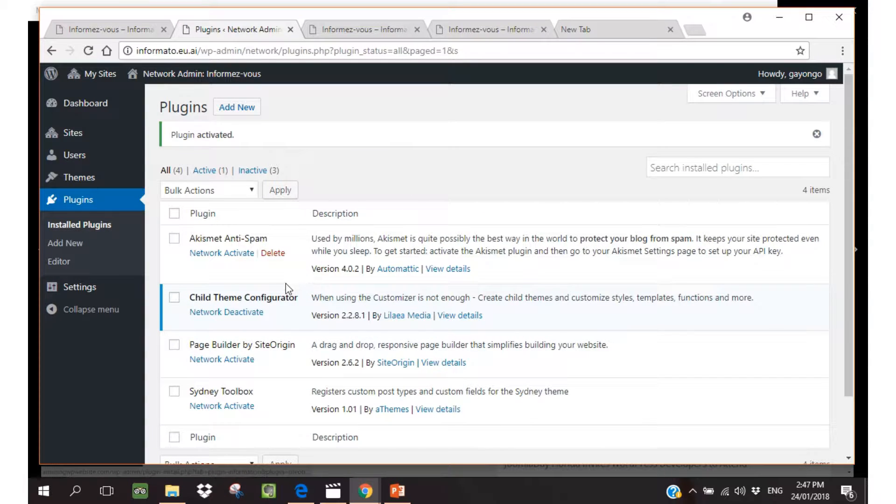
pyautogui.scroll(-3, 506, 316)
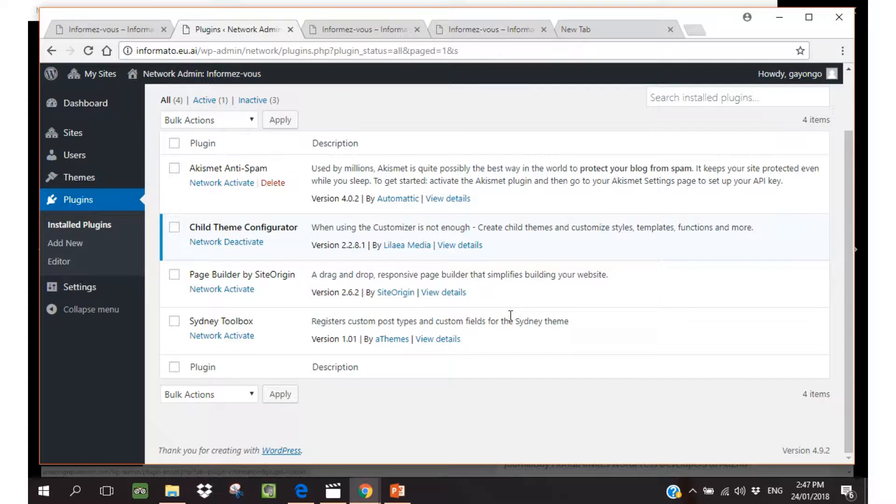
pyautogui.scroll(3, 510, 316)
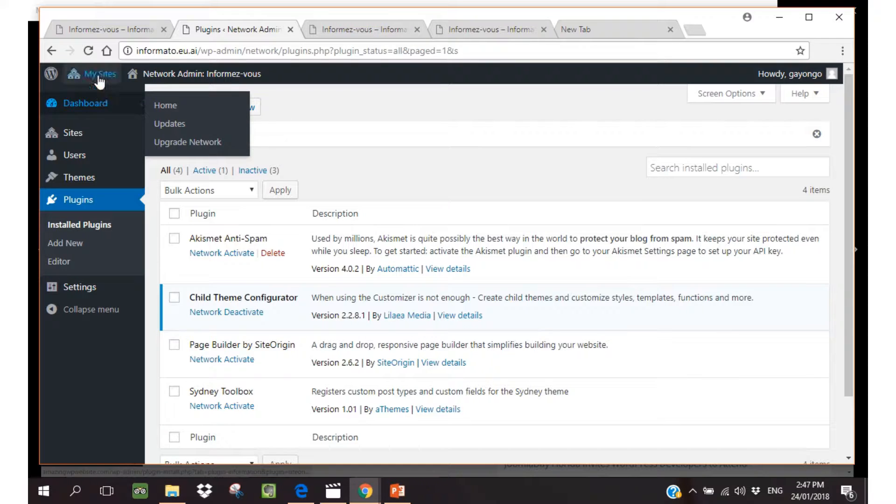
# Return to the Informez-vous site's dashboard, open its plugins list and check the status of Child Theme Configurator and the other plugins.
pyautogui.moveTo(100, 79)
pyautogui.moveTo(132, 123)
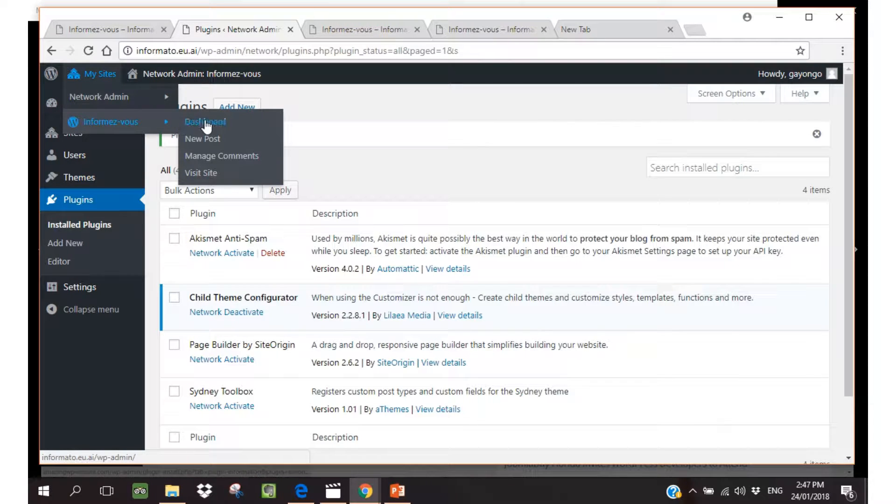
pyautogui.click(206, 123)
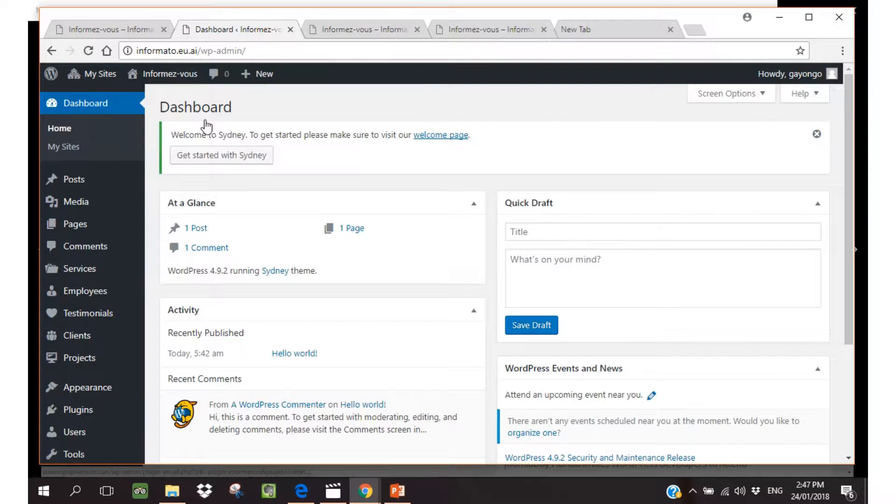
pyautogui.click(89, 406)
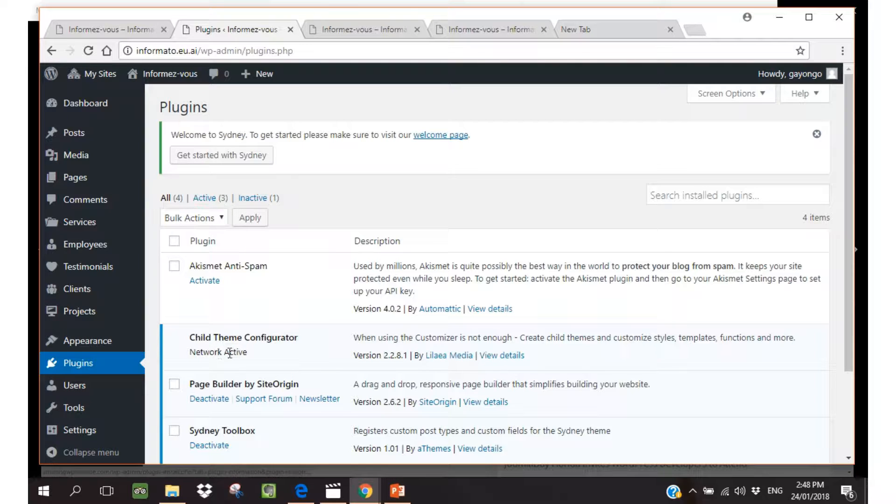
pyautogui.scroll(-3, 277, 337)
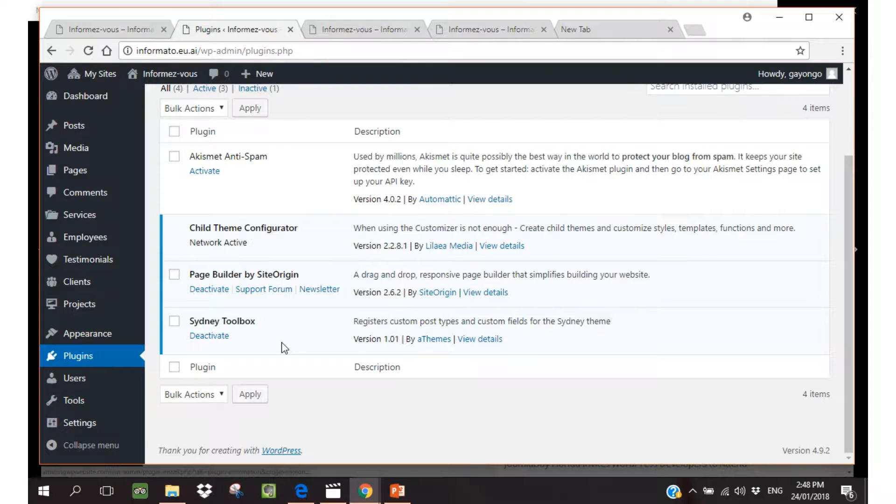
pyautogui.scroll(2, 285, 349)
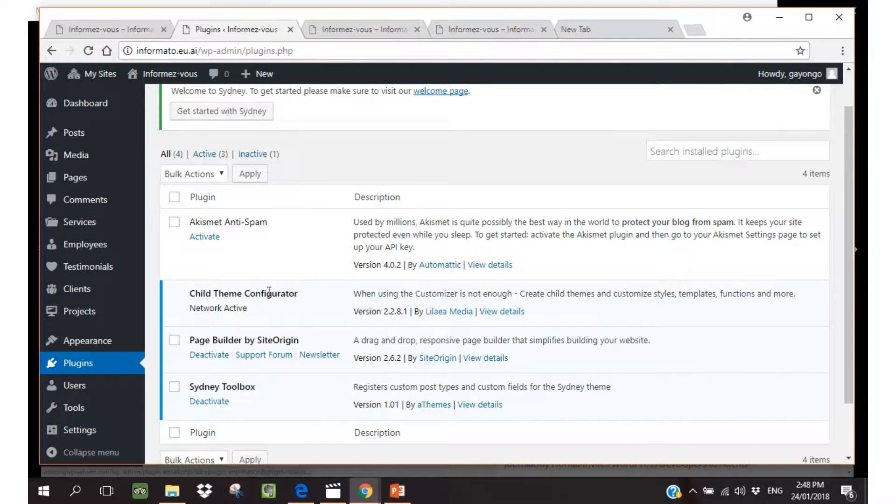
pyautogui.scroll(-2, 267, 301)
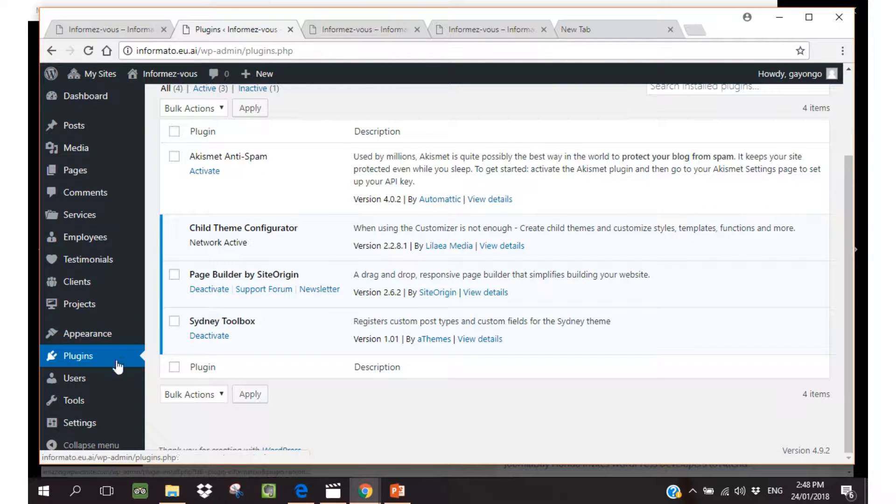
pyautogui.moveTo(96, 335)
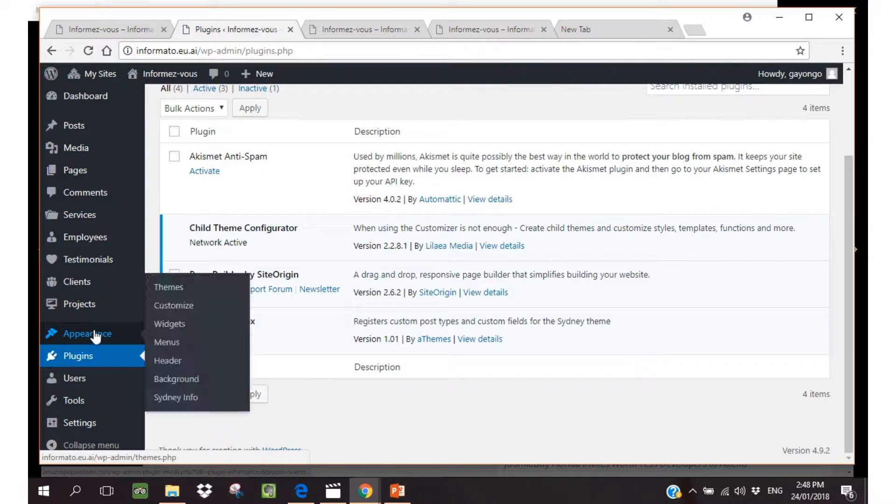
# Check the Informez-vous site's Customizer and its Themes page for a way to make a child theme.
pyautogui.click(181, 304)
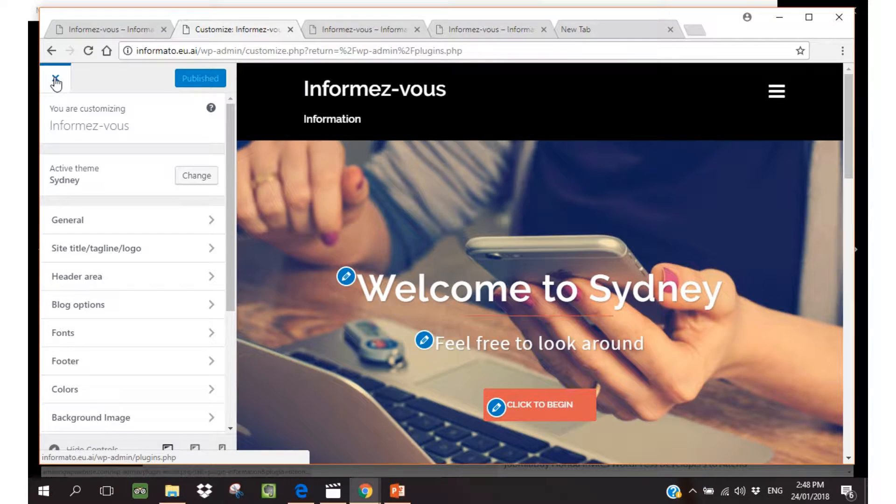
pyautogui.click(56, 82)
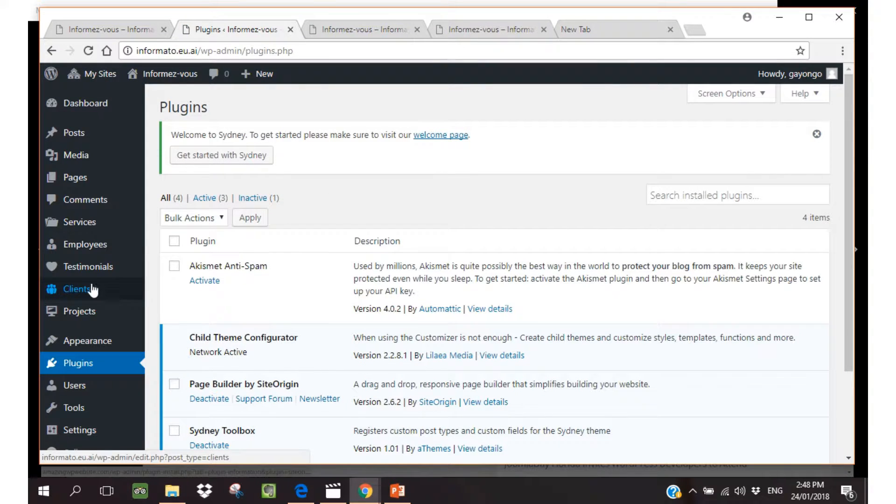
pyautogui.moveTo(102, 287)
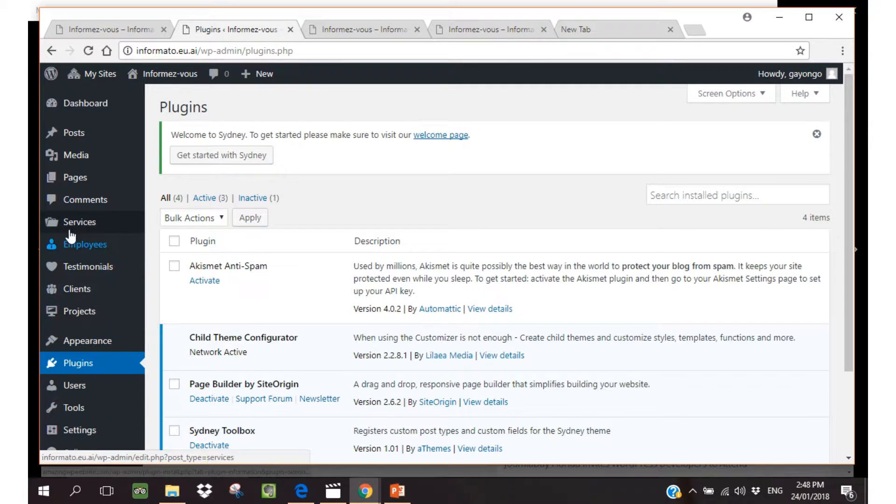
pyautogui.moveTo(107, 344)
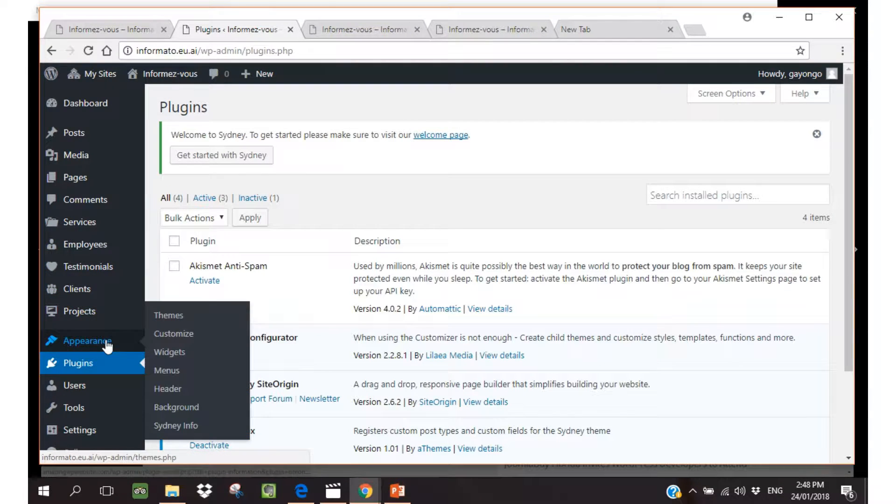
pyautogui.click(177, 315)
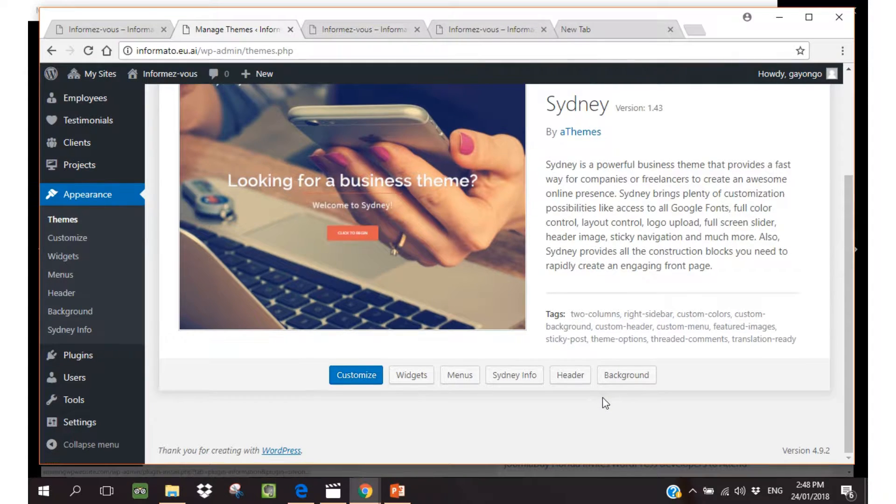
pyautogui.scroll(3, 743, 400)
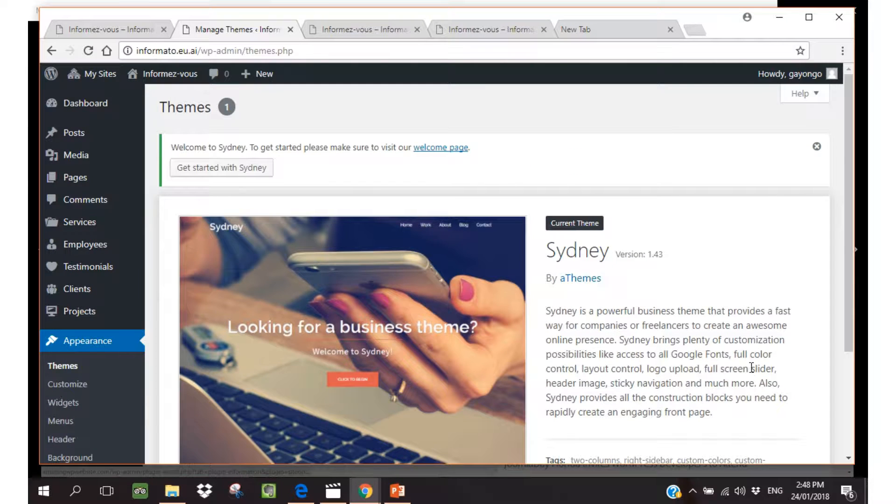
pyautogui.scroll(-3, 752, 362)
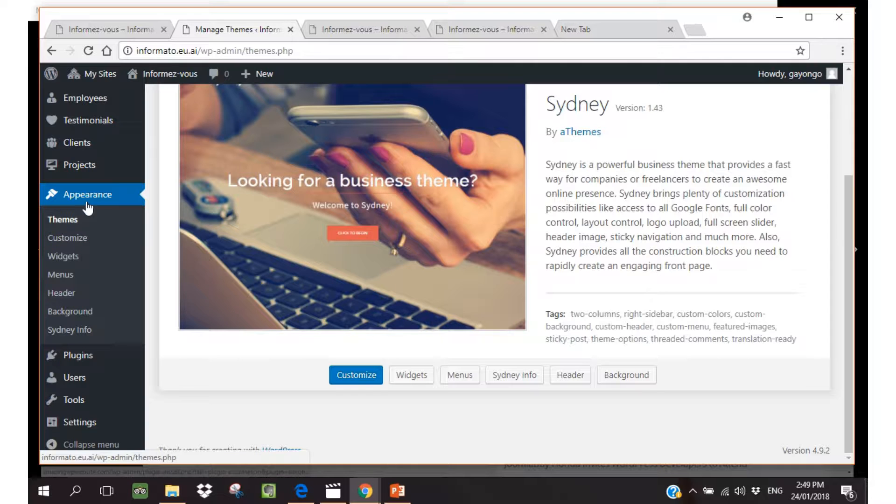
pyautogui.scroll(3, 140, 121)
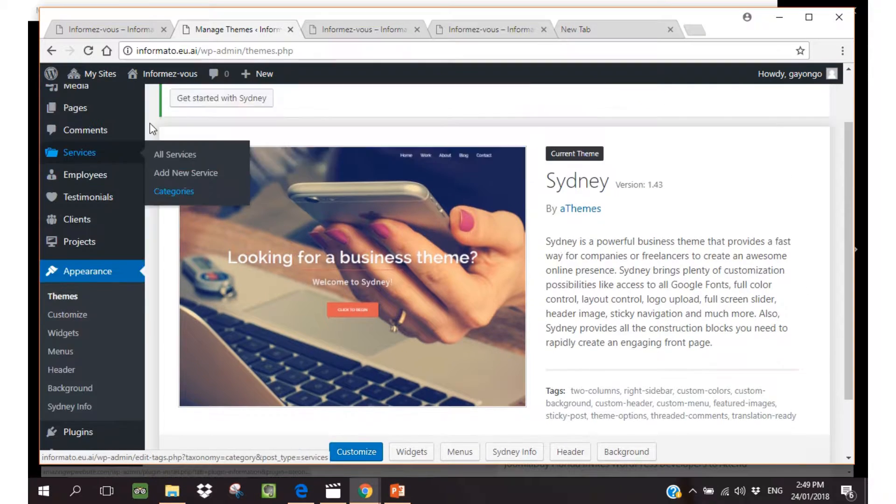
# Open the network's installed themes and review which of them are enabled across the network.
pyautogui.moveTo(176, 76)
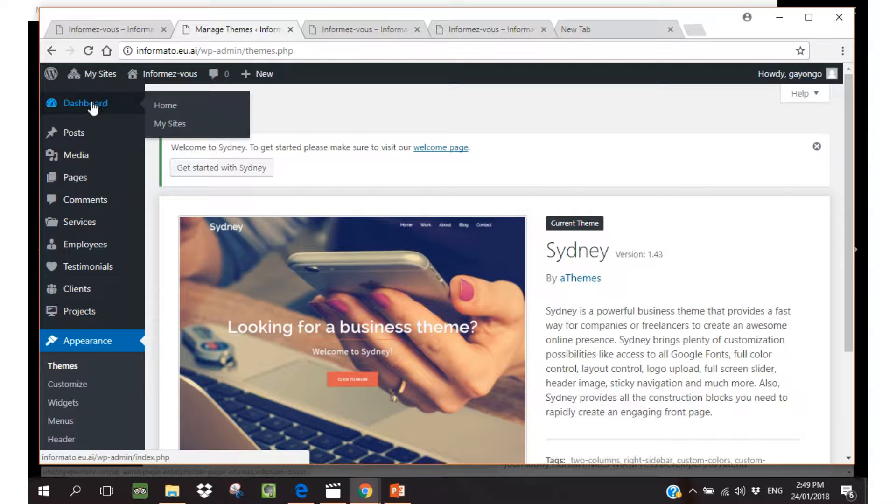
pyautogui.moveTo(97, 78)
pyautogui.moveTo(159, 96)
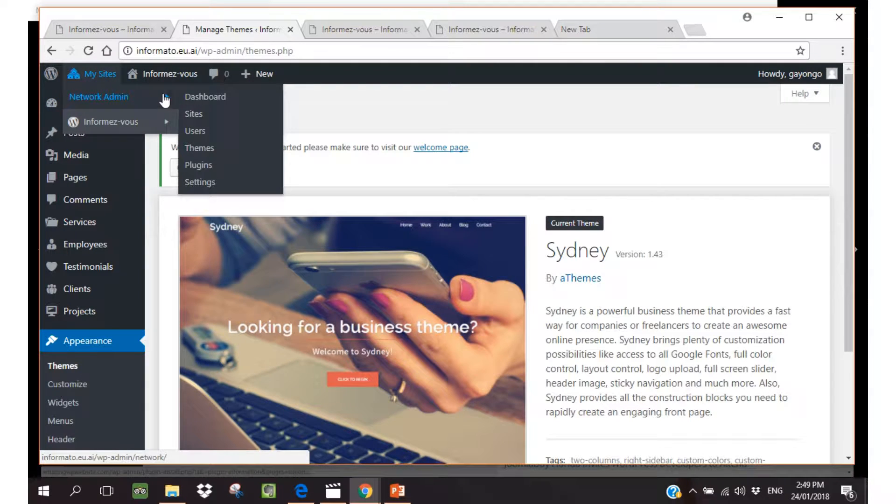
pyautogui.click(209, 151)
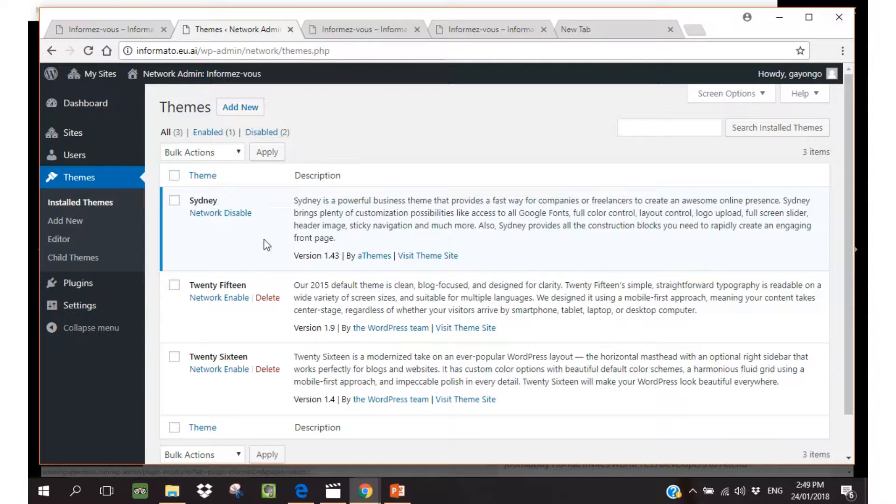
pyautogui.scroll(-1, 288, 277)
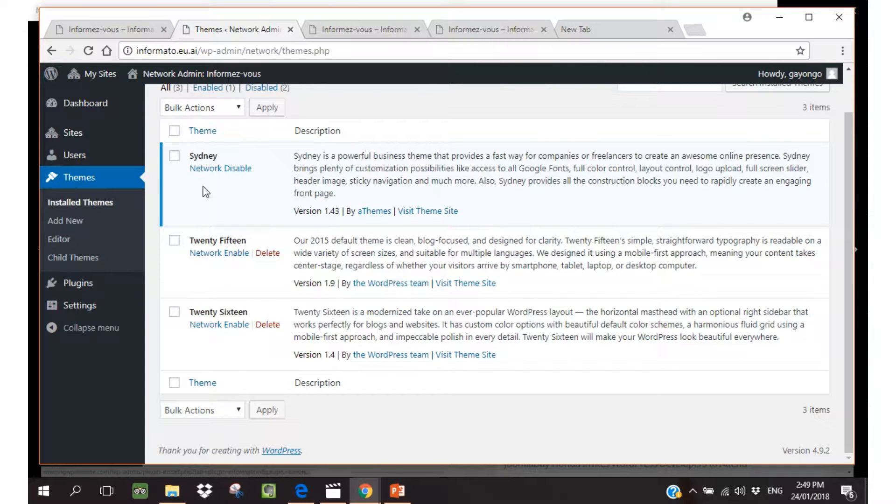
pyautogui.scroll(1, 206, 187)
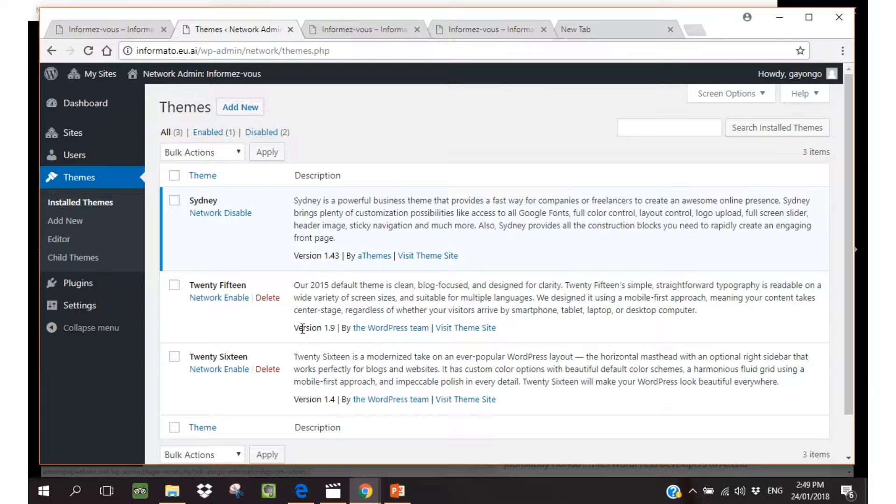
pyautogui.scroll(-1, 308, 329)
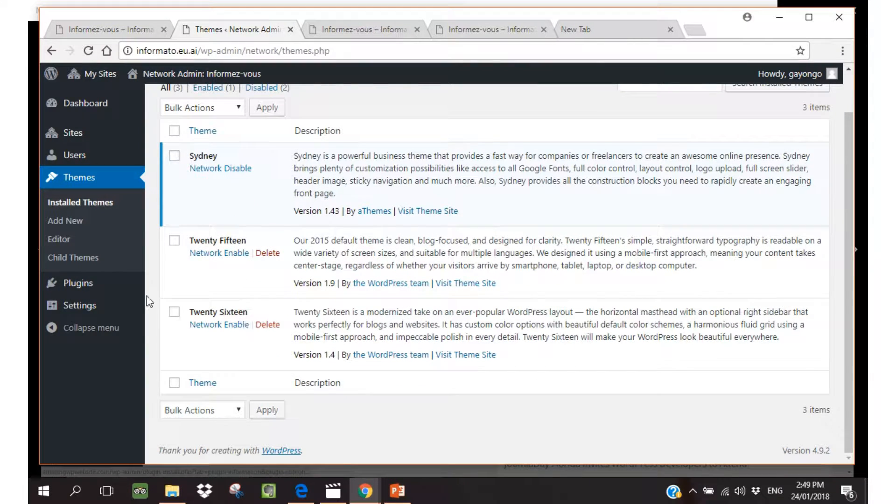
# Open the network's Child Themes configurator and choose Sydney as the parent theme for a new child theme.
pyautogui.click(80, 258)
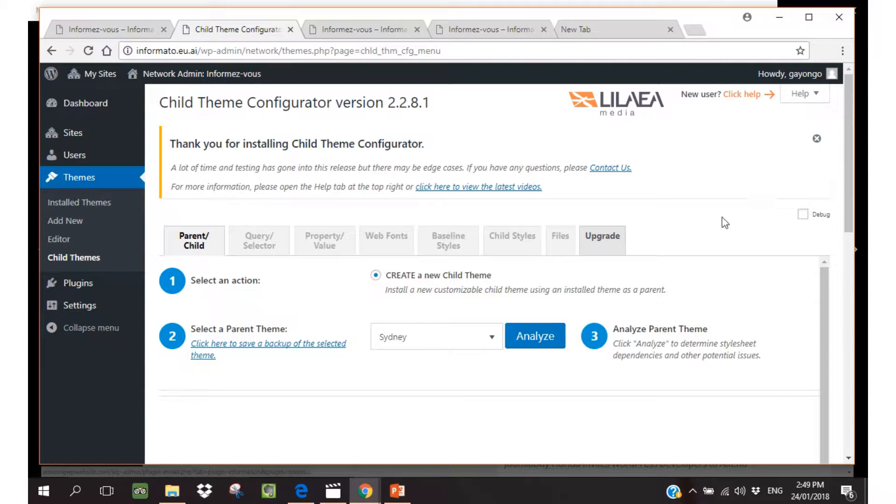
pyautogui.click(493, 343)
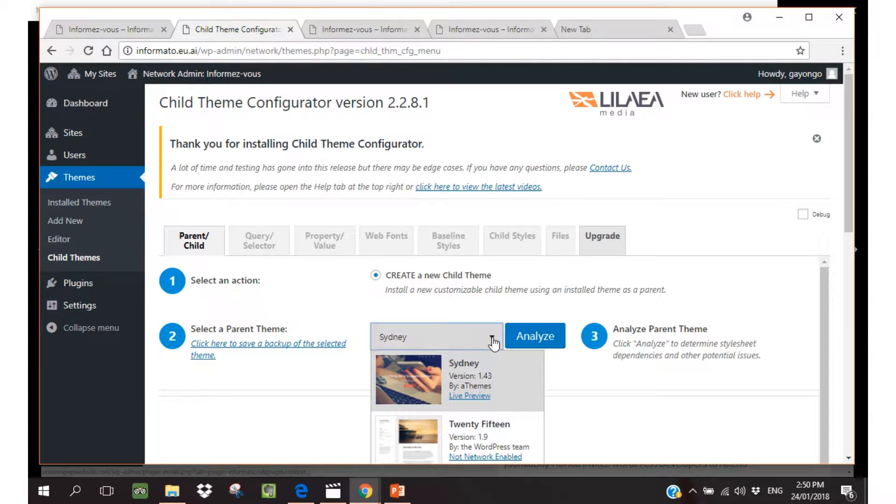
pyautogui.scroll(-2, 626, 420)
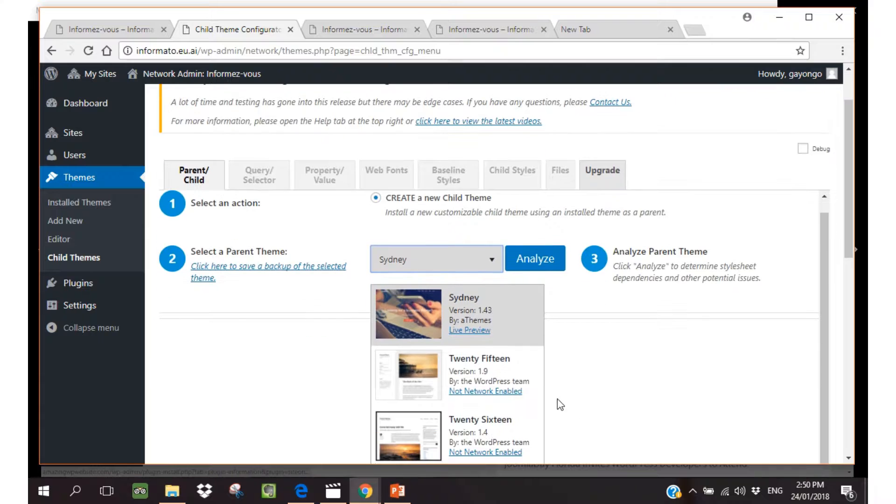
pyautogui.scroll(-5, 571, 400)
pyautogui.scroll(2, 570, 397)
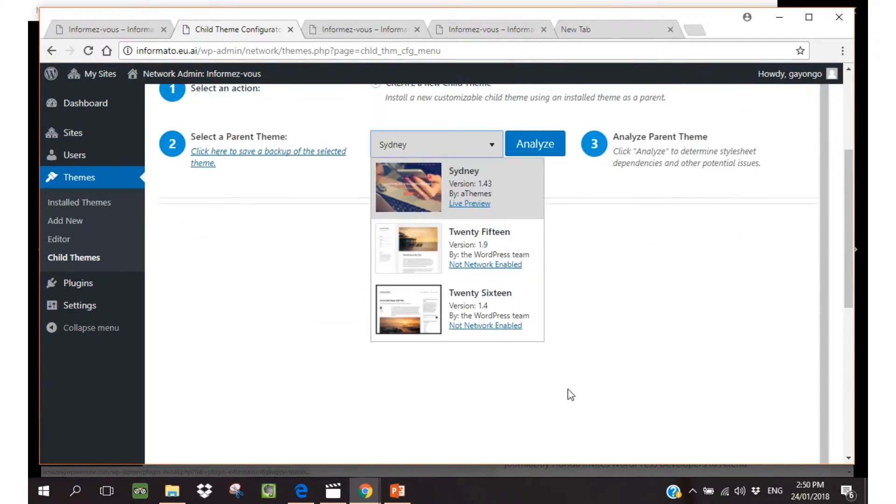
pyautogui.scroll(2, 570, 395)
pyautogui.click(413, 258)
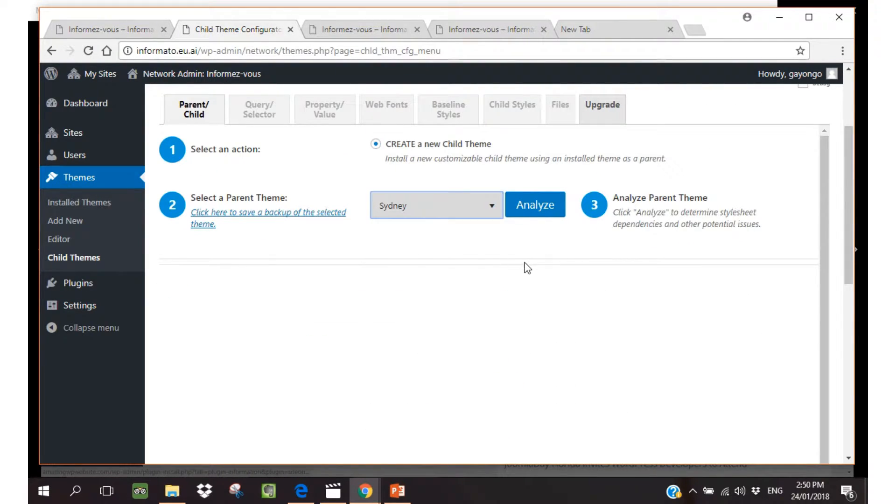
# Save a backup of the selected Sydney theme and analyze it as the parent theme.
pyautogui.scroll(2, 557, 292)
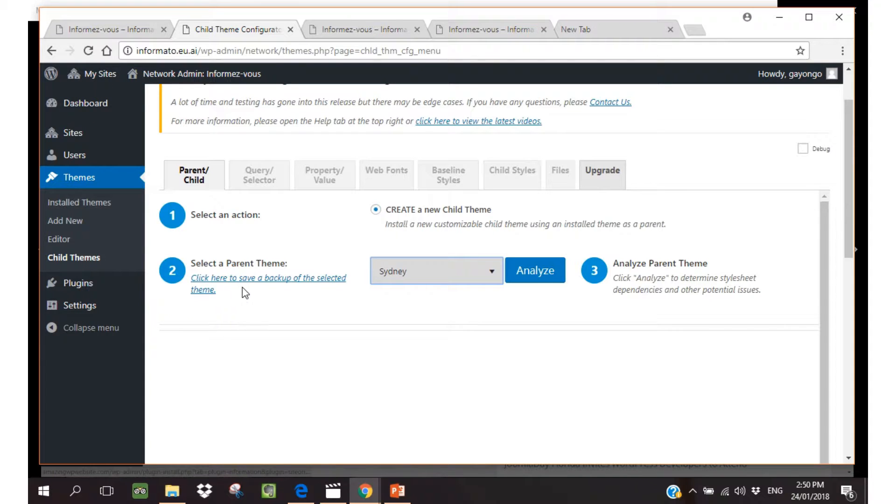
pyautogui.click(268, 280)
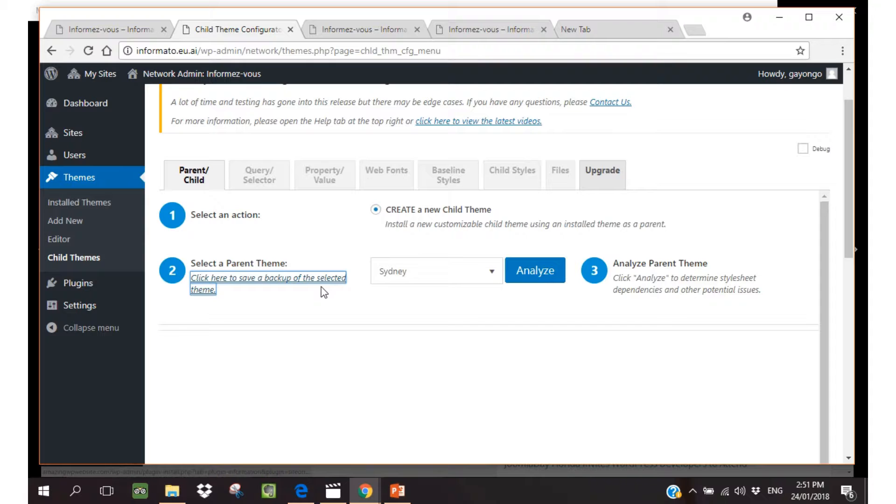
pyautogui.click(534, 275)
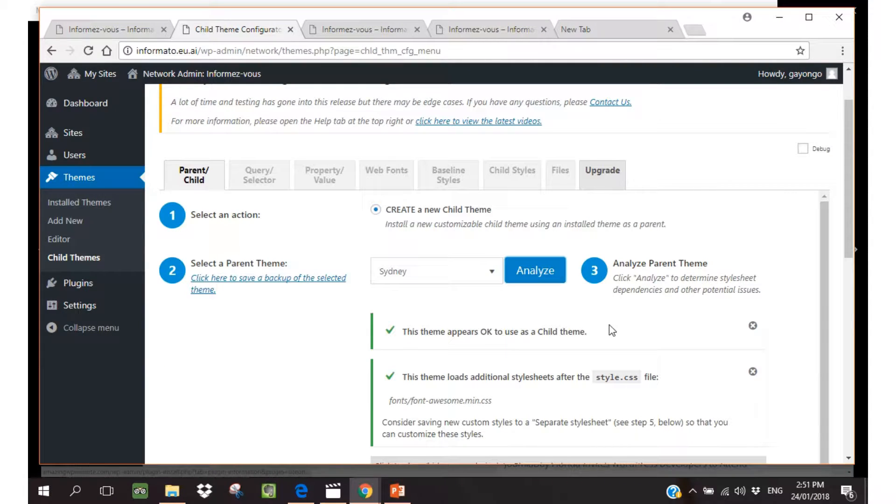
# Create the new child theme in the directory sydney-child, keeping the primary stylesheet and the WordPress style queue options.
pyautogui.scroll(-3, 612, 330)
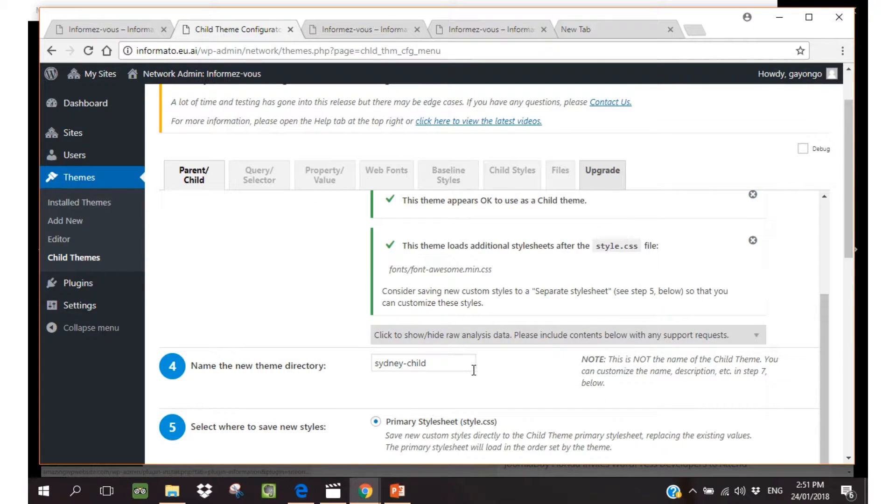
pyautogui.scroll(-3, 511, 382)
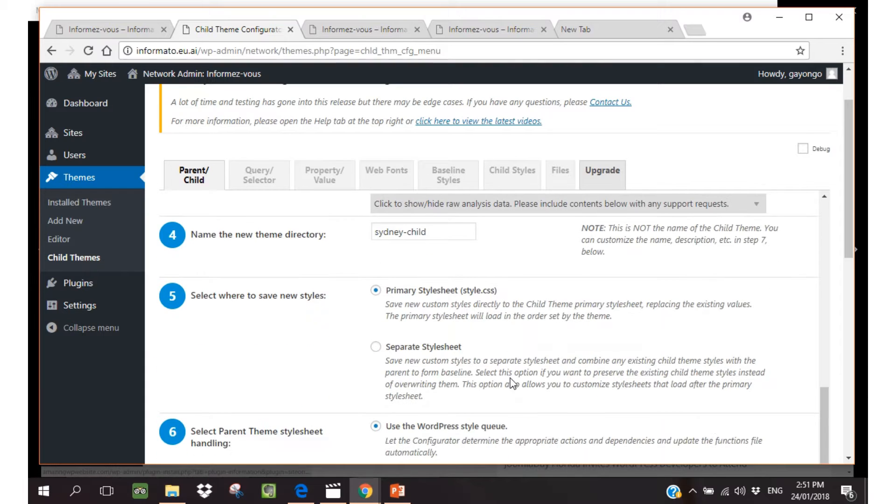
pyautogui.scroll(-4, 511, 385)
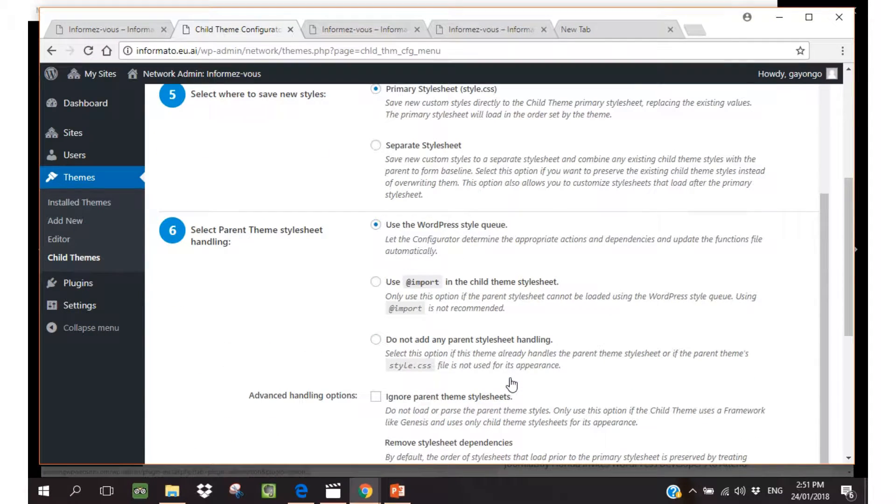
pyautogui.scroll(-6, 513, 384)
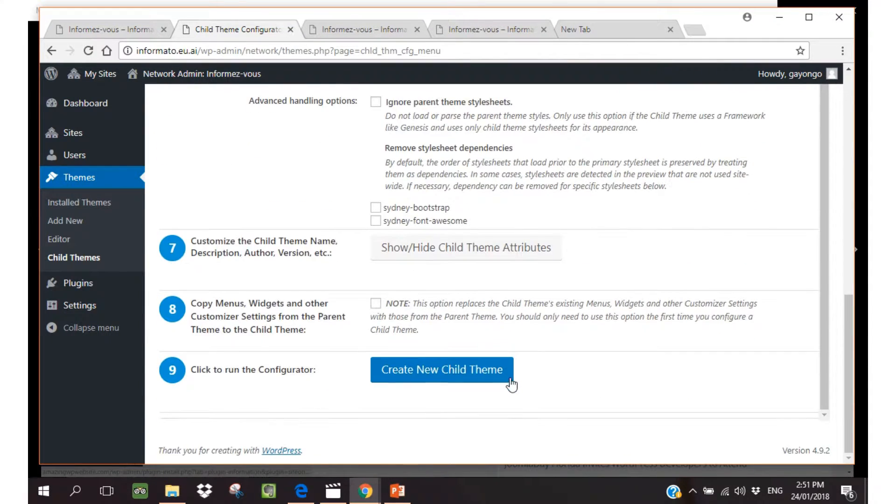
pyautogui.click(422, 372)
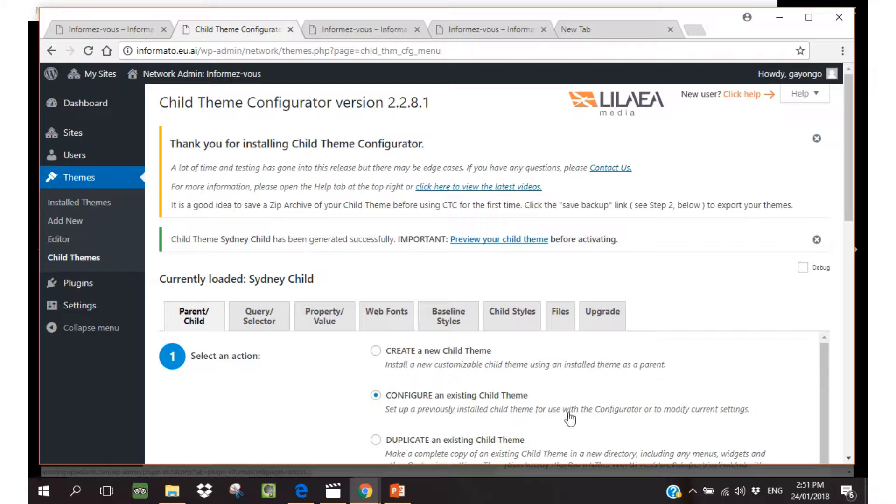
# Review the generated child theme's configuration and check for it in the network's installed themes list.
pyautogui.scroll(-6, 571, 419)
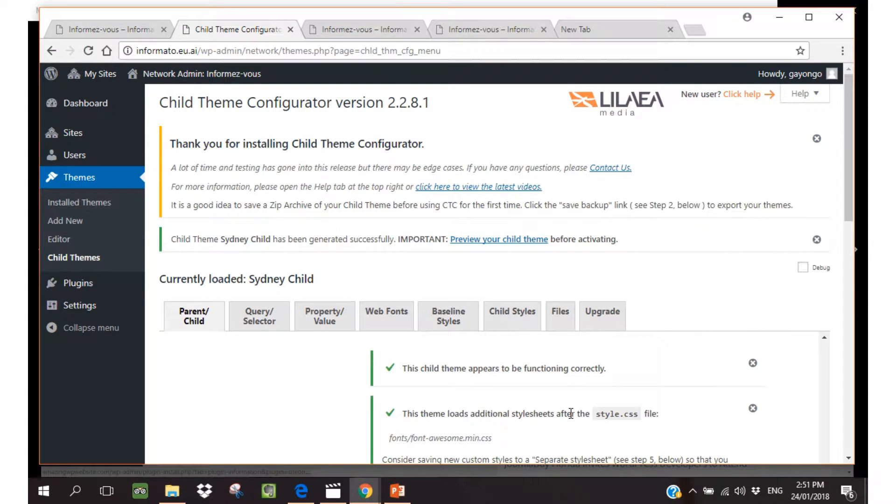
pyautogui.scroll(-5, 570, 414)
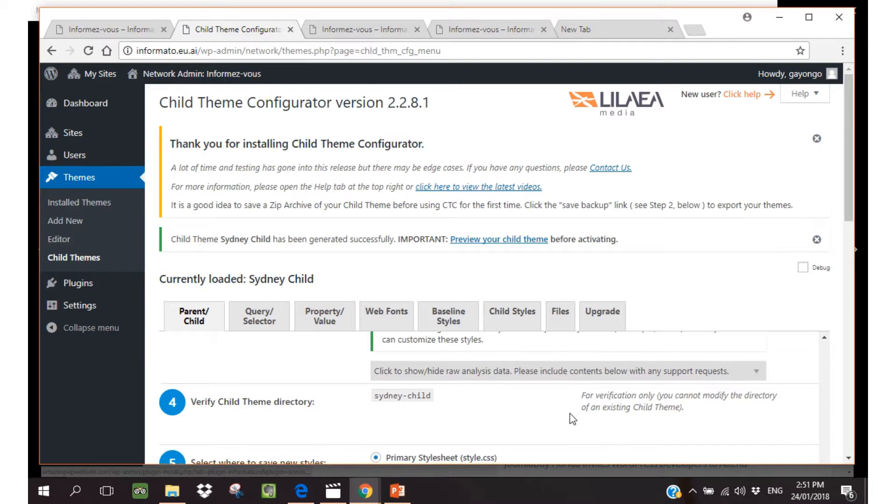
pyautogui.scroll(-4, 574, 419)
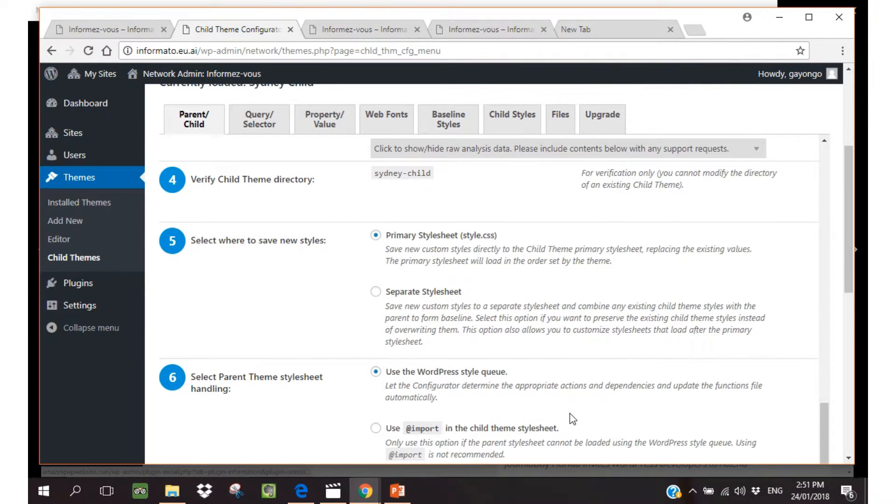
pyautogui.scroll(-3, 573, 419)
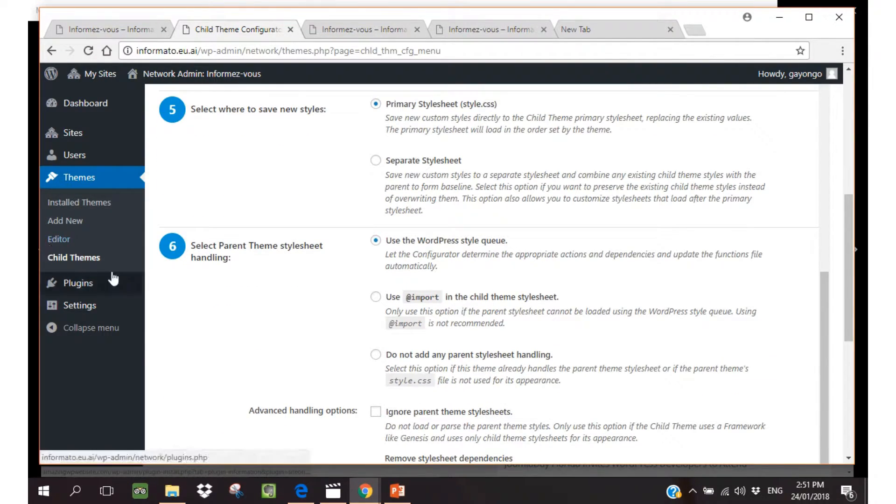
pyautogui.click(70, 204)
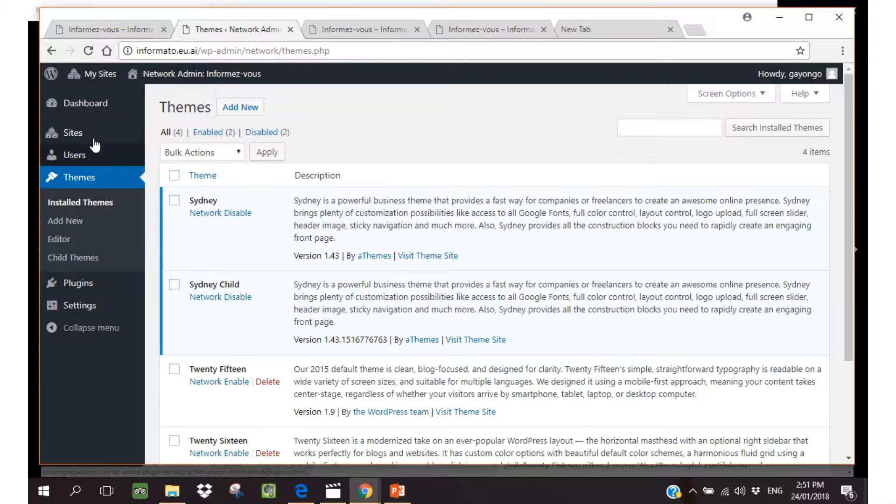
# Return from the network administration to the Informez-vous site's dashboard.
pyautogui.moveTo(101, 79)
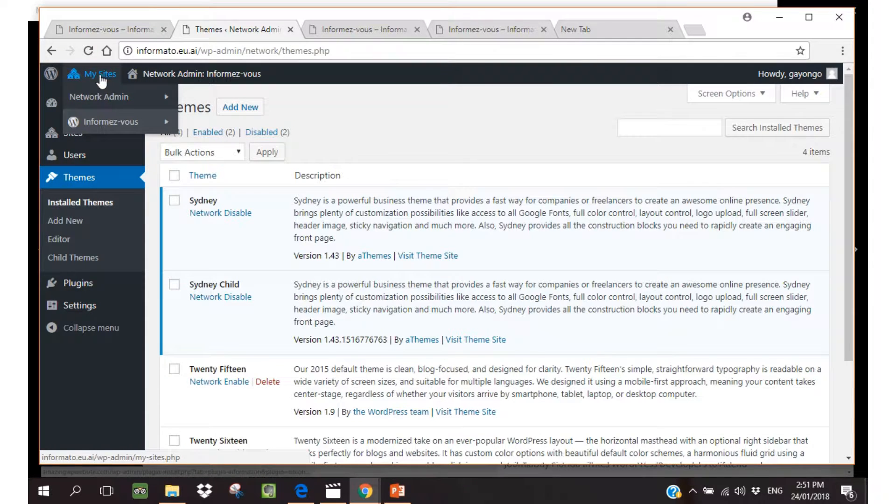
pyautogui.moveTo(115, 122)
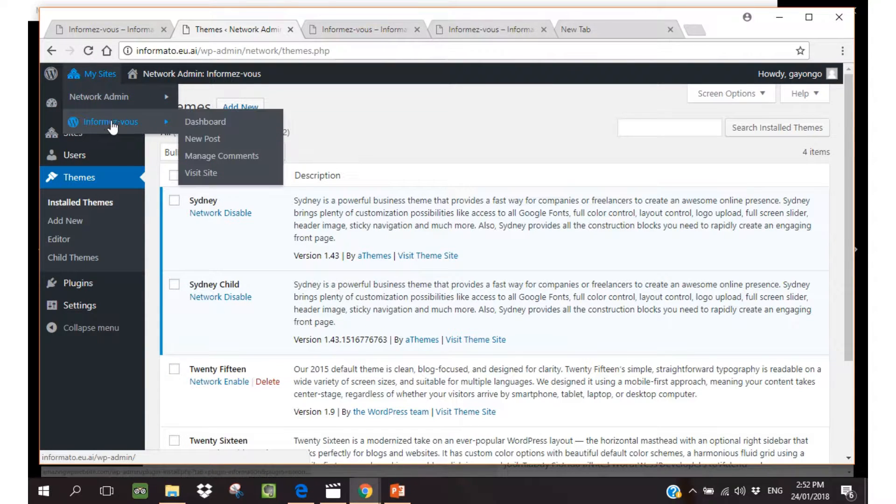
pyautogui.click(201, 120)
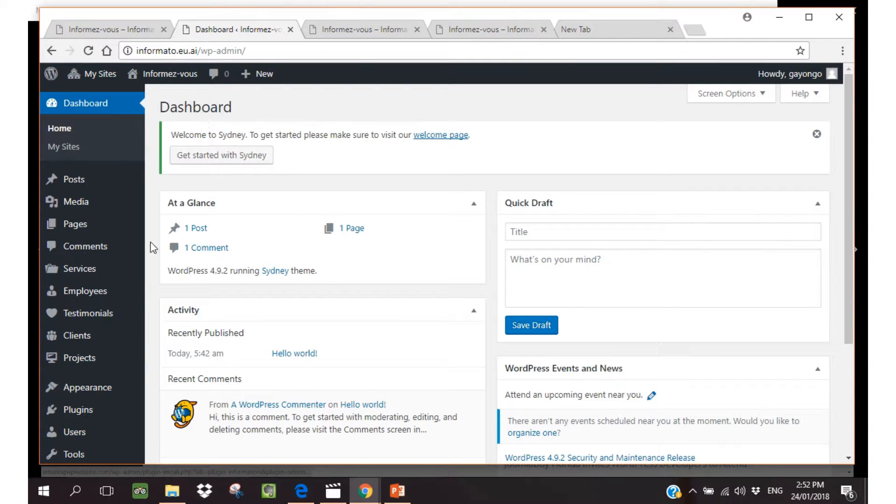
# Activate the Sydney Child theme for the Informez-vous site.
pyautogui.moveTo(95, 392)
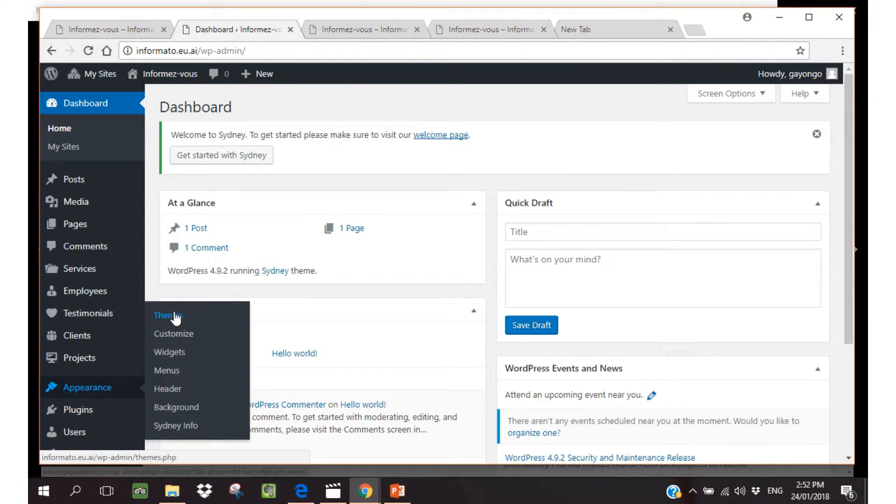
pyautogui.click(173, 317)
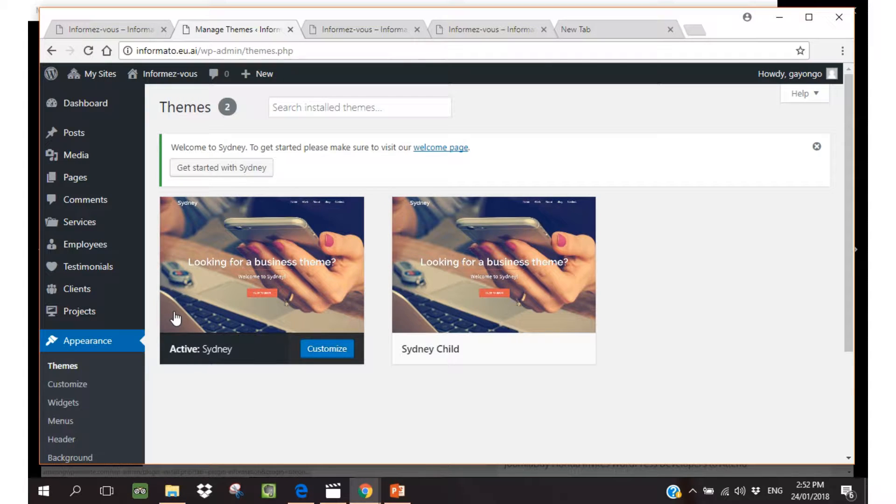
pyautogui.moveTo(171, 315)
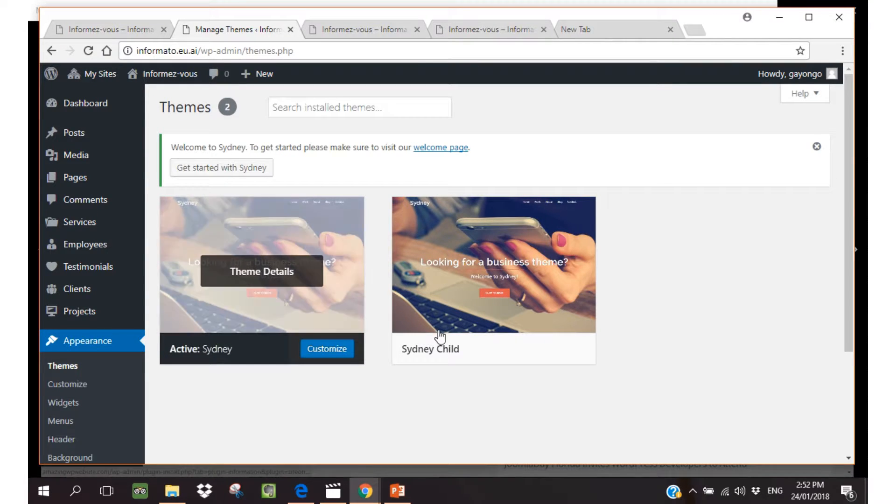
pyautogui.moveTo(492, 332)
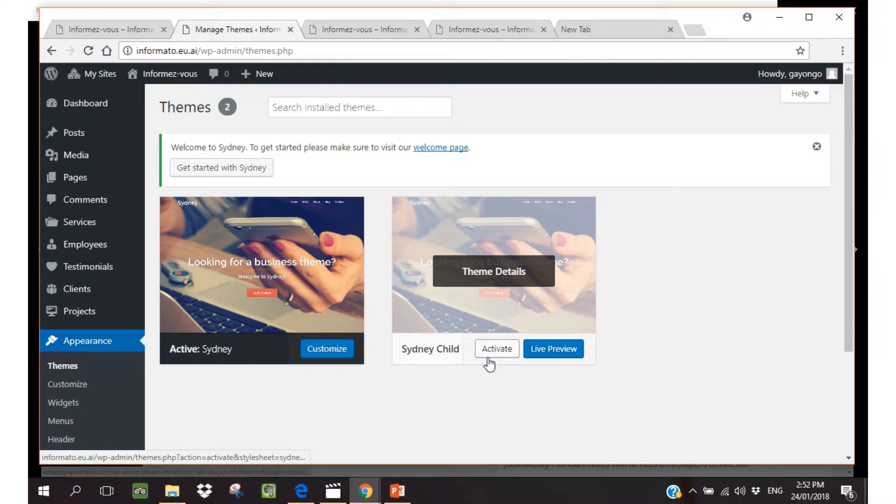
pyautogui.click(497, 350)
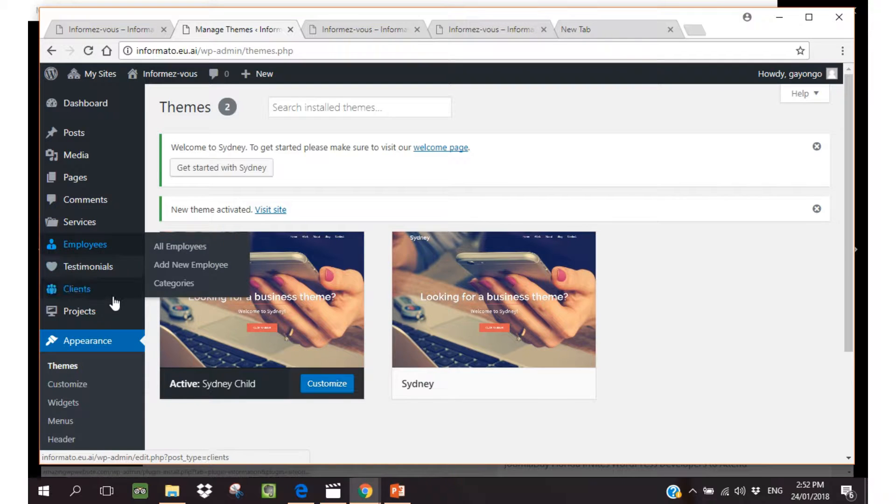
# Examine the home page from header to sidebar widgets in the Sydney Child theme's customizer preview, then close the customizer.
pyautogui.click(70, 386)
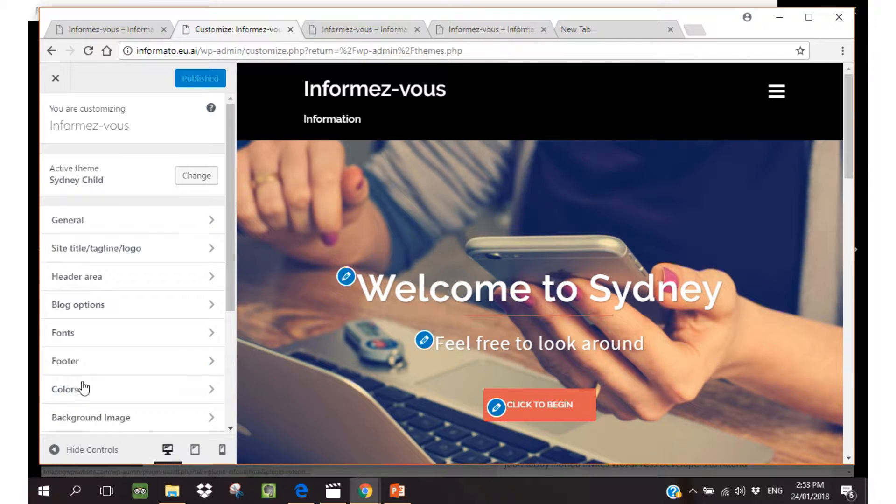
pyautogui.scroll(-3, 446, 314)
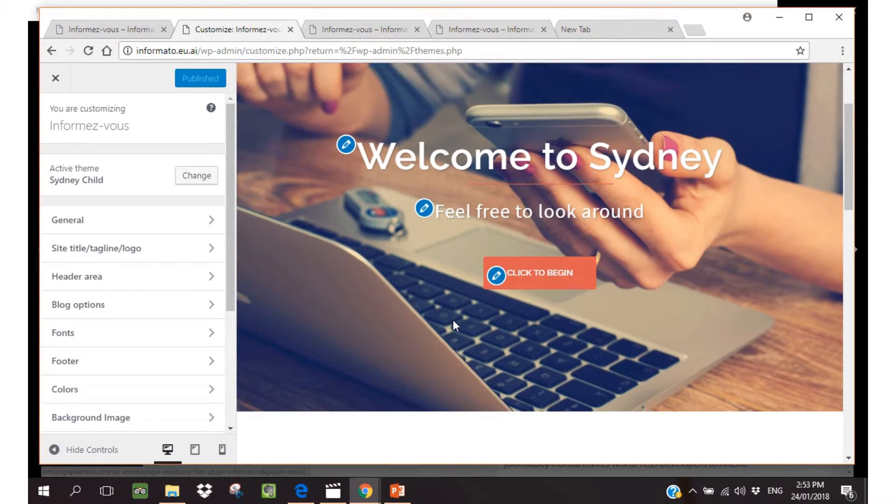
pyautogui.scroll(-10, 453, 321)
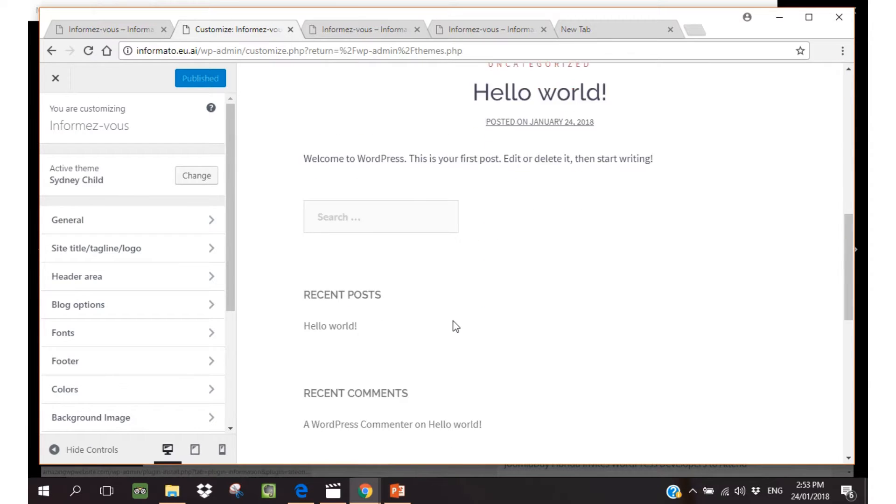
pyautogui.scroll(-8, 456, 325)
pyautogui.scroll(5, 456, 326)
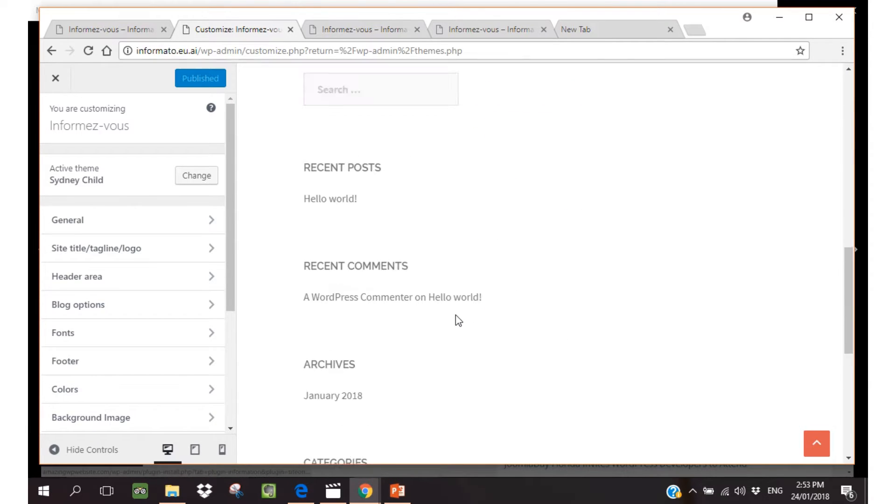
pyautogui.scroll(10, 456, 316)
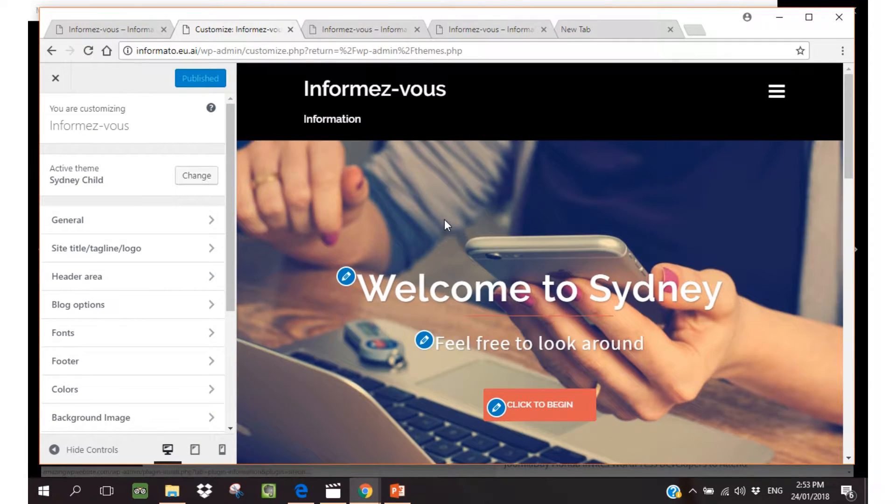
pyautogui.click(55, 79)
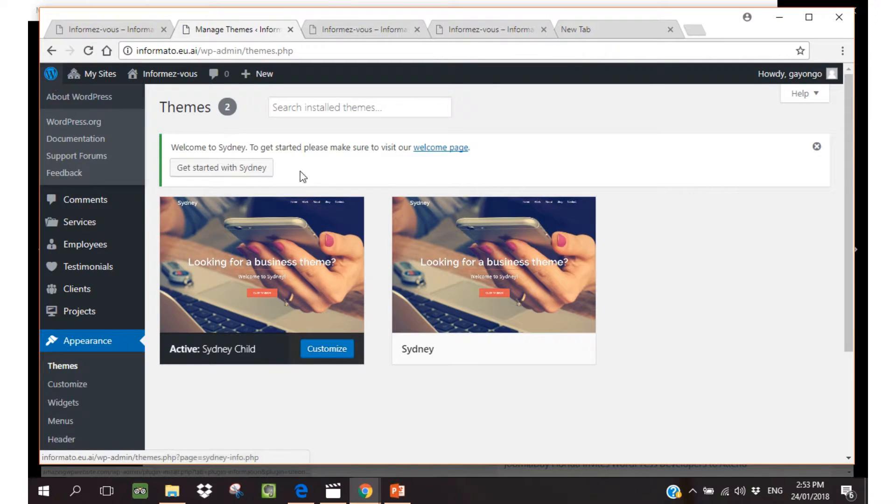
# Return from the theme list to the Informez-vous site's dashboard.
pyautogui.moveTo(116, 133)
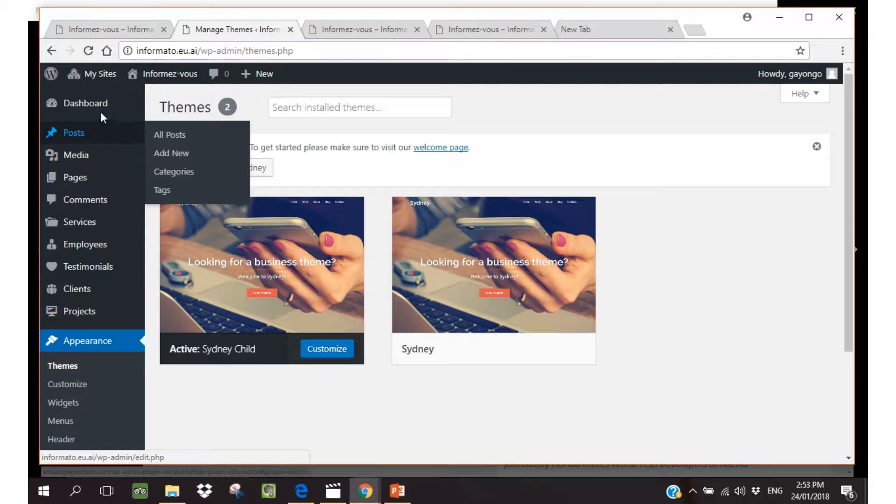
pyautogui.click(81, 102)
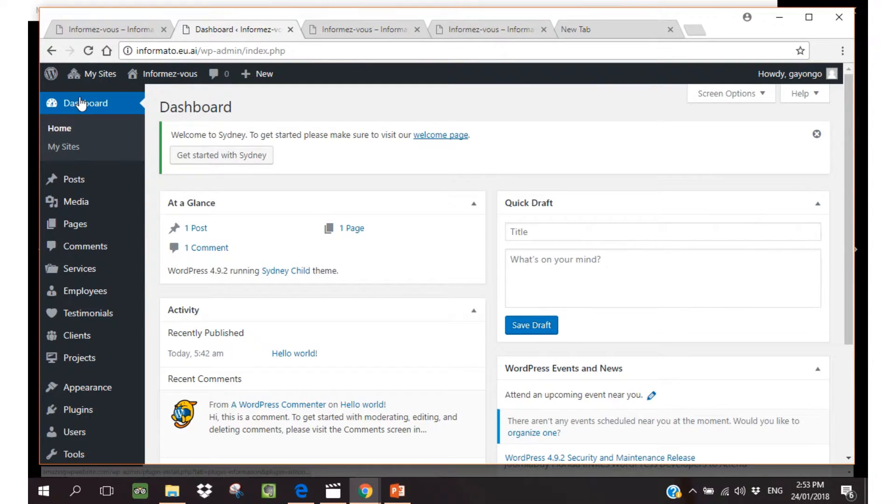
pyautogui.moveTo(98, 86)
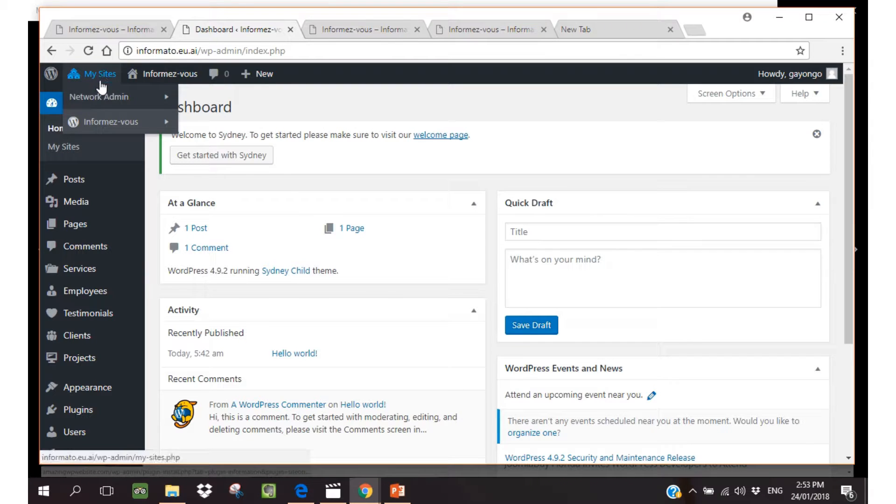
pyautogui.moveTo(158, 122)
pyautogui.click(202, 122)
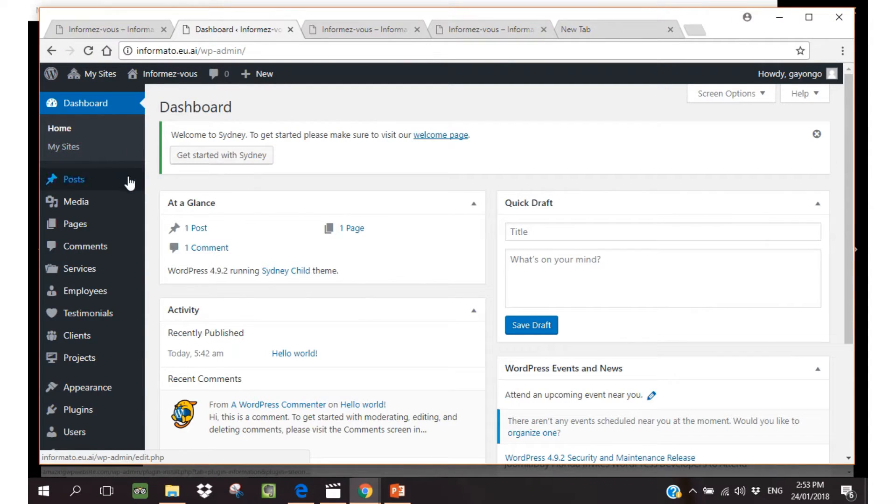
# Start a new page and title it Accueil.
pyautogui.moveTo(139, 186)
pyautogui.moveTo(111, 208)
pyautogui.moveTo(71, 229)
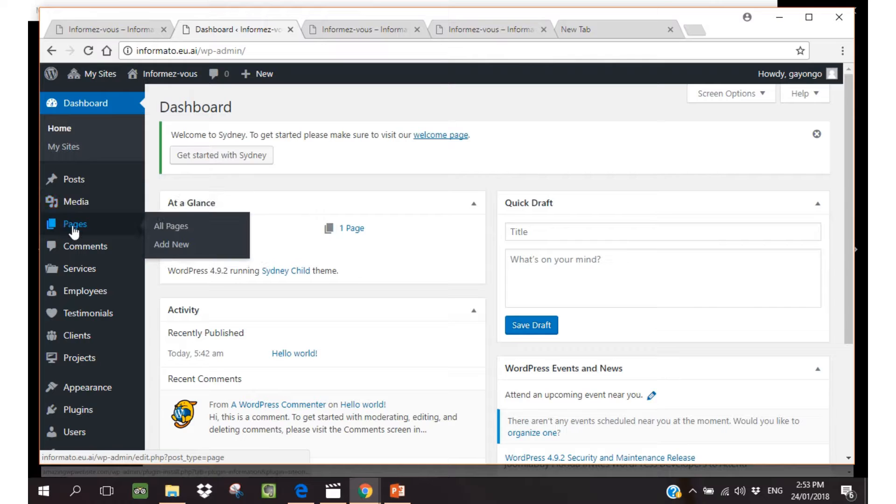
pyautogui.click(178, 247)
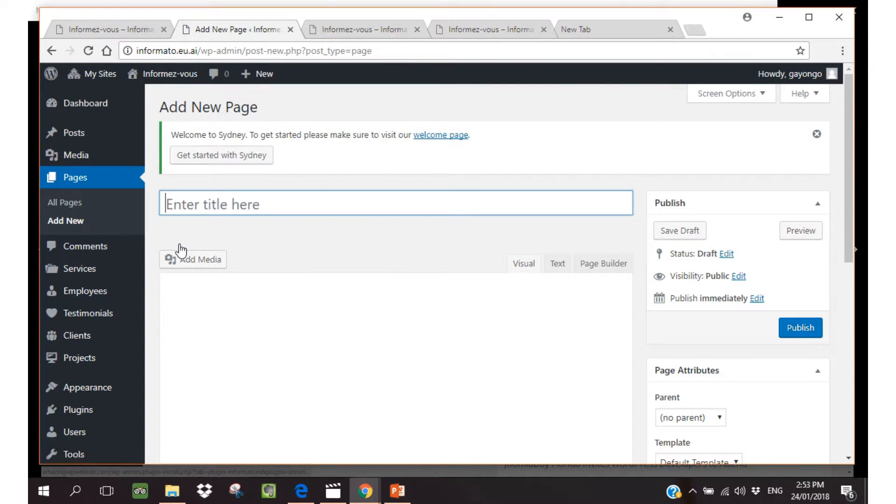
pyautogui.write('A')
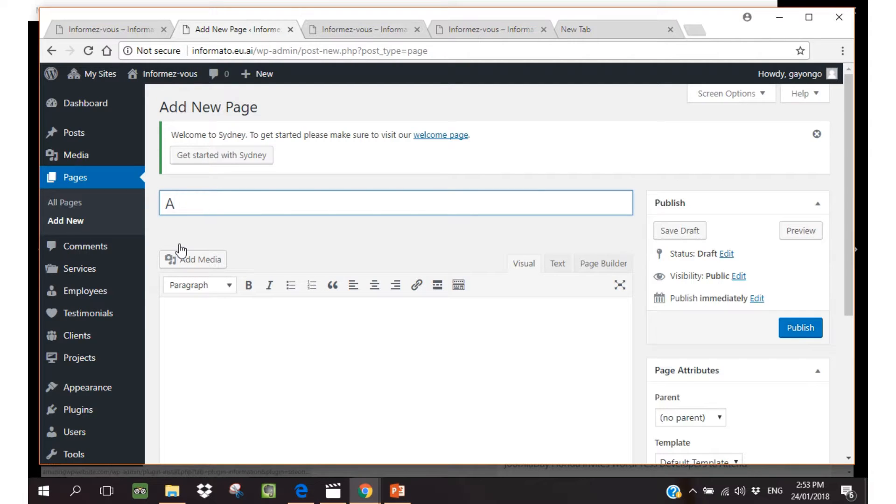
pyautogui.write('ccueil')
# Assign the Front Page template to the Accueil page and publish it.
pyautogui.scroll(-2, 805, 383)
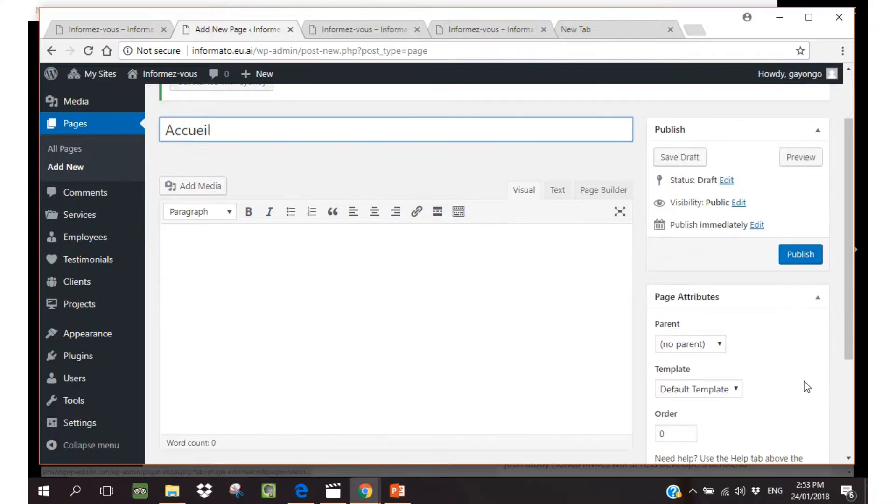
pyautogui.scroll(-1, 807, 386)
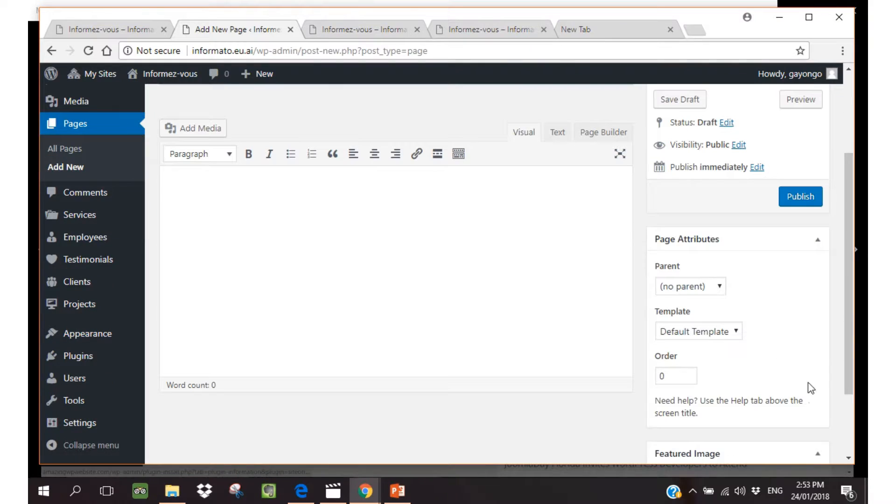
pyautogui.click(738, 334)
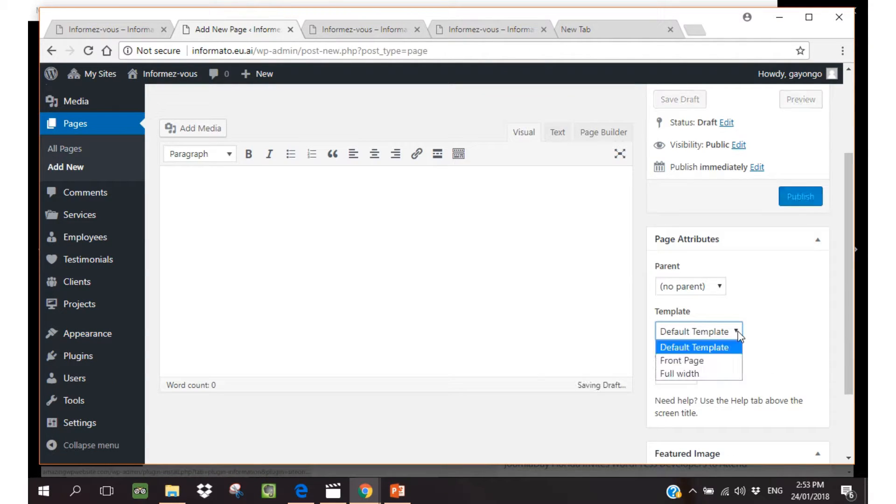
pyautogui.click(682, 362)
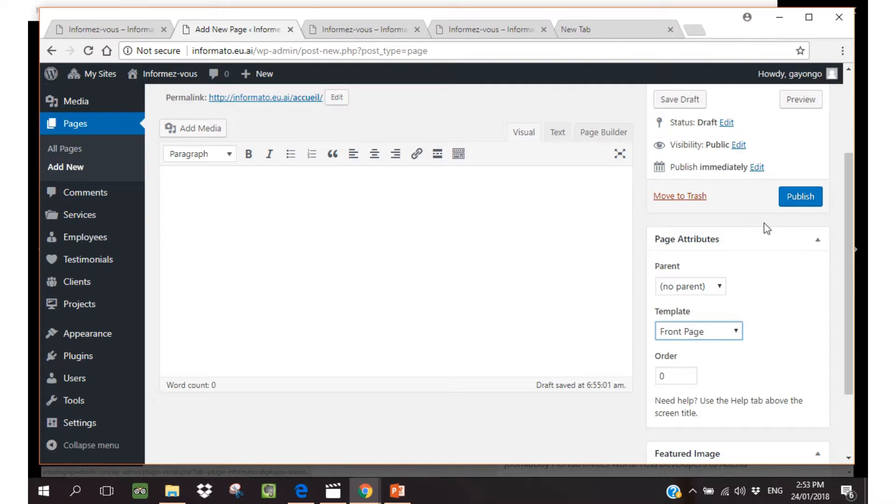
pyautogui.click(796, 199)
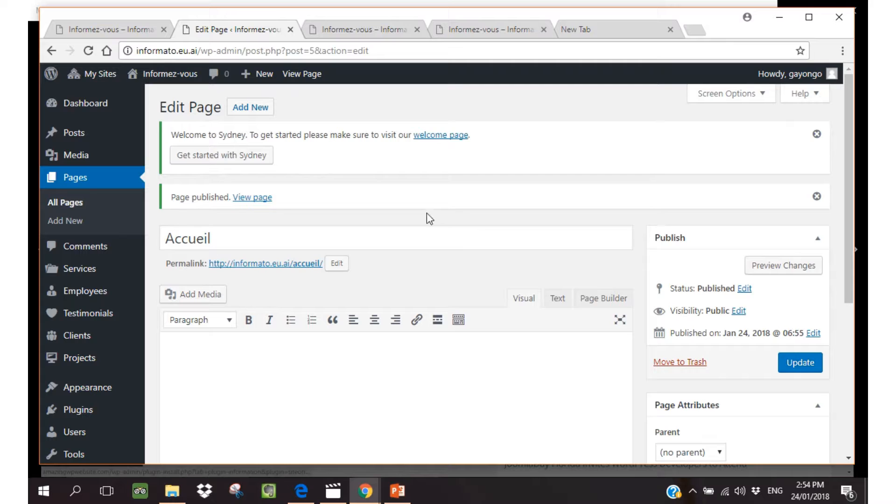
# Add another page titled Blog, keep the Default Template and publish it.
pyautogui.click(251, 108)
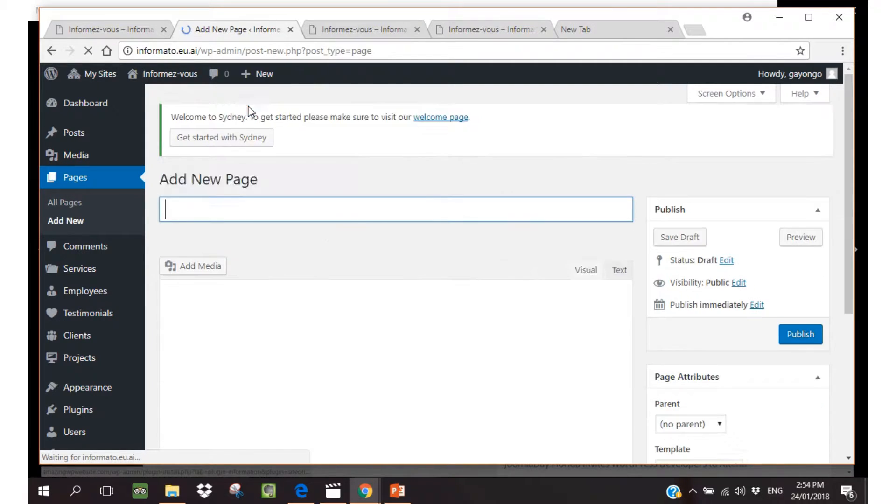
pyautogui.write('Blog')
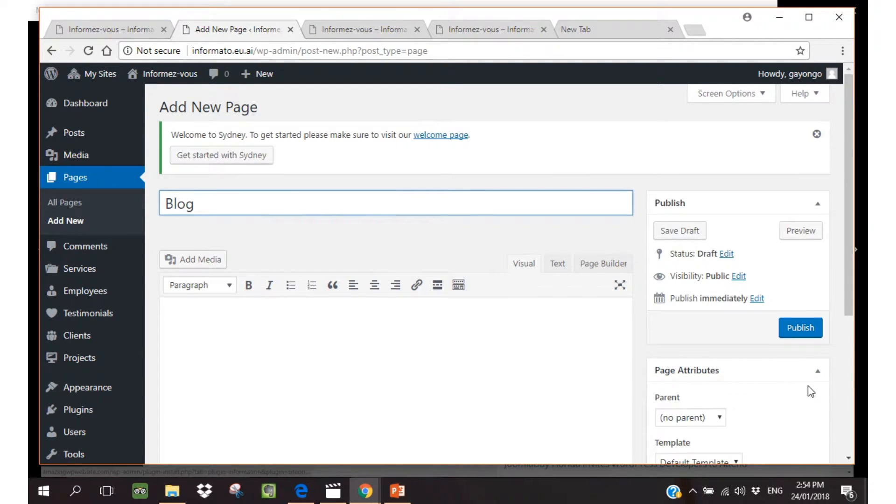
pyautogui.scroll(-1, 808, 388)
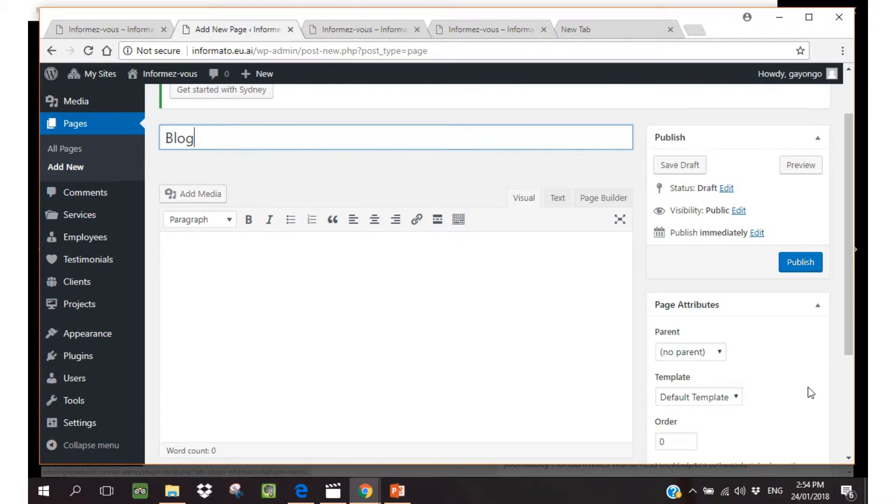
pyautogui.click(740, 397)
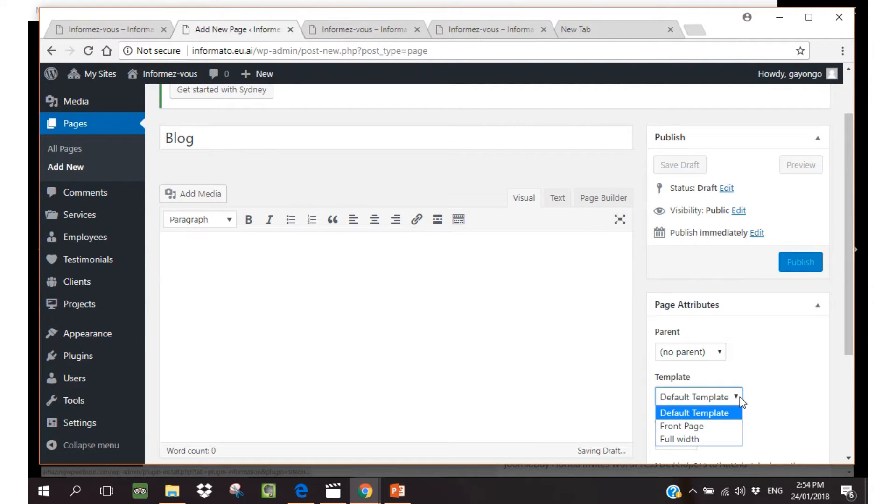
pyautogui.click(740, 397)
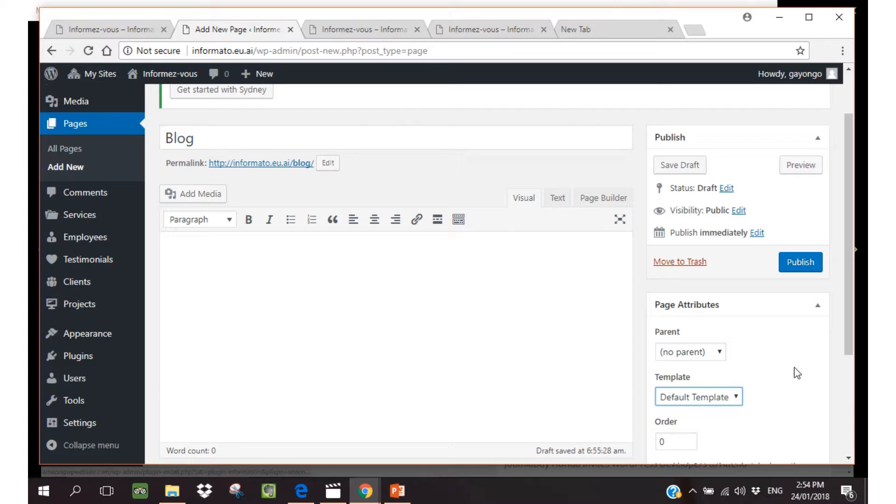
pyautogui.click(800, 262)
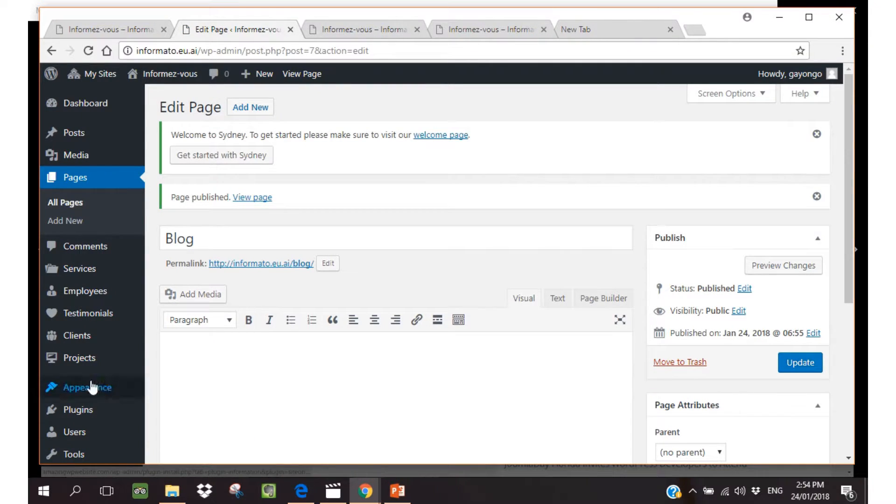
# Open the theme customizer for the site and look over its sections, including the Header area options.
pyautogui.moveTo(92, 388)
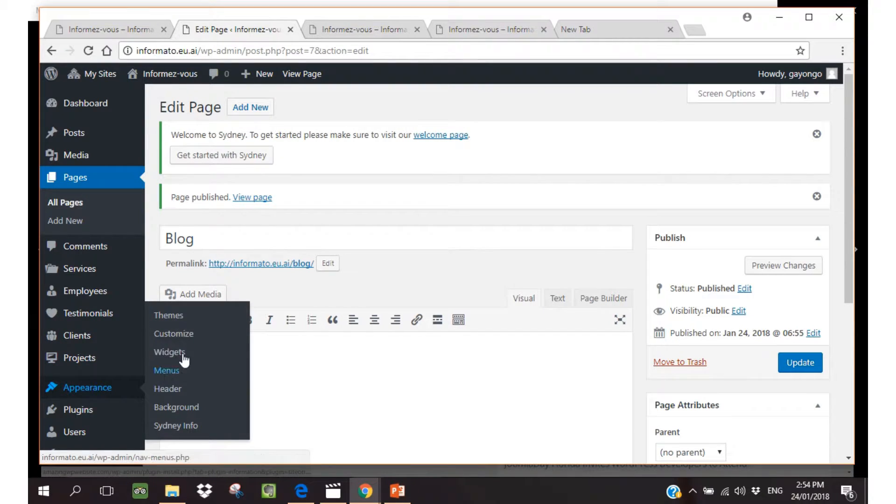
pyautogui.click(176, 331)
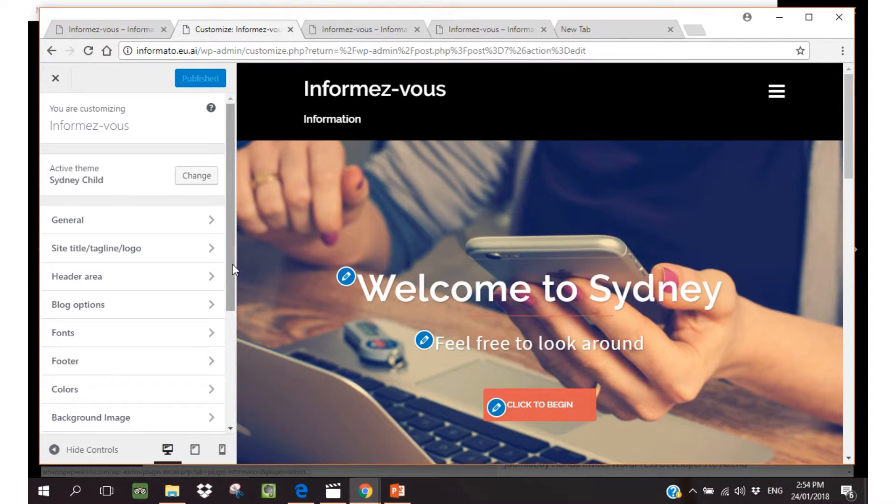
pyautogui.moveTo(233, 264); pyautogui.dragTo(247, 404)
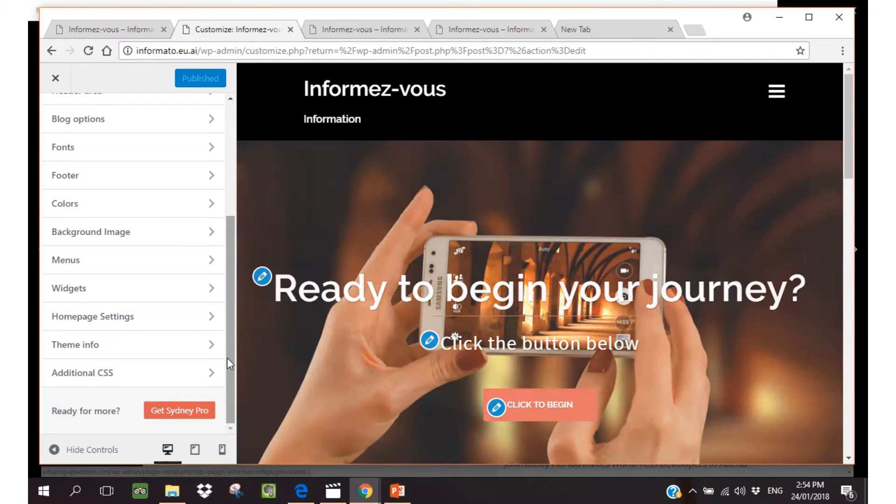
pyautogui.scroll(2, 226, 356)
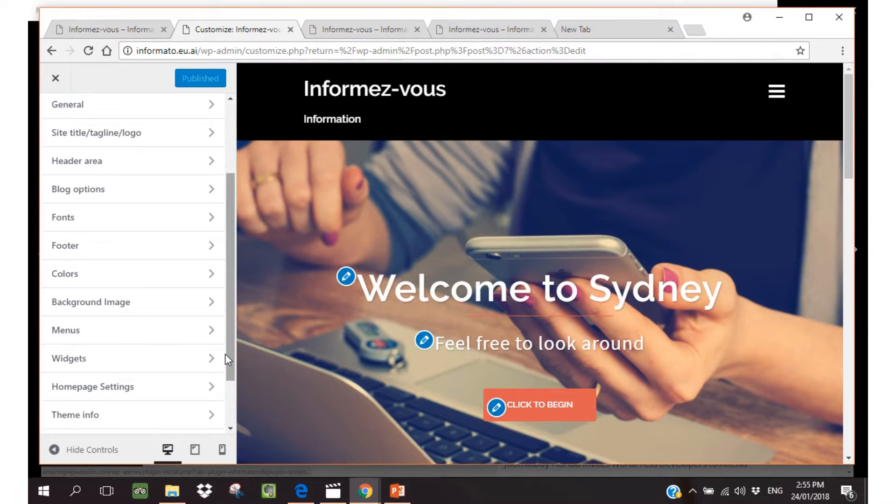
pyautogui.scroll(3, 226, 359)
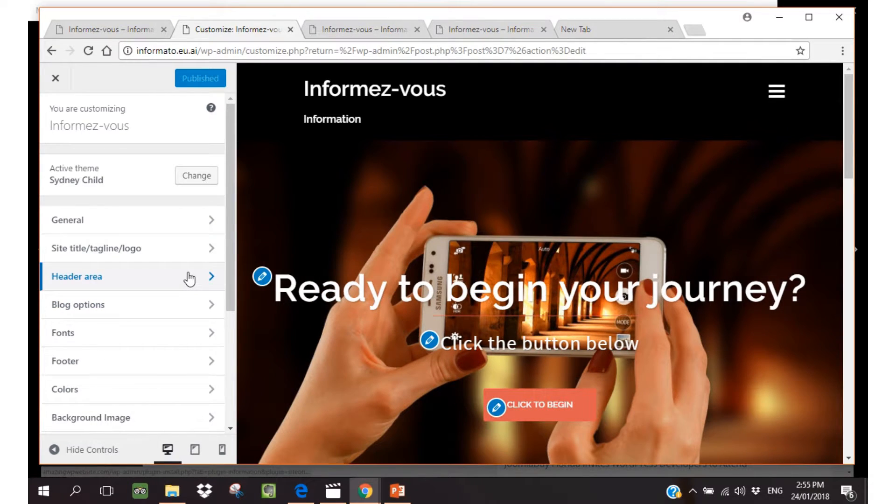
pyautogui.click(189, 278)
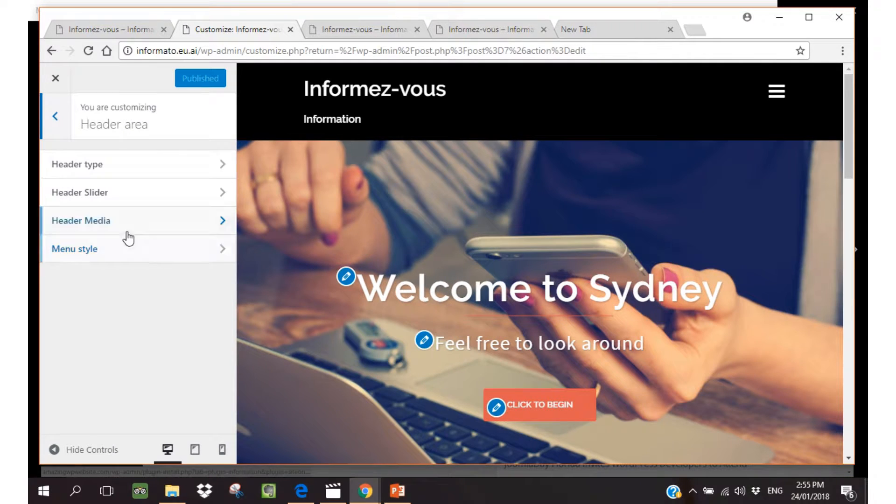
pyautogui.moveTo(369, 7)
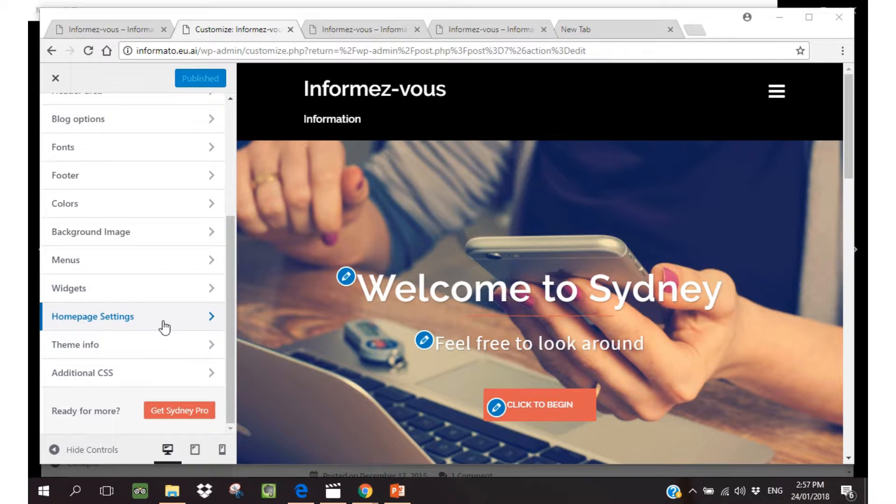
# Make the homepage display a static page, with Accueil as Homepage and Blog as Posts page, and publish the change.
pyautogui.click(165, 327)
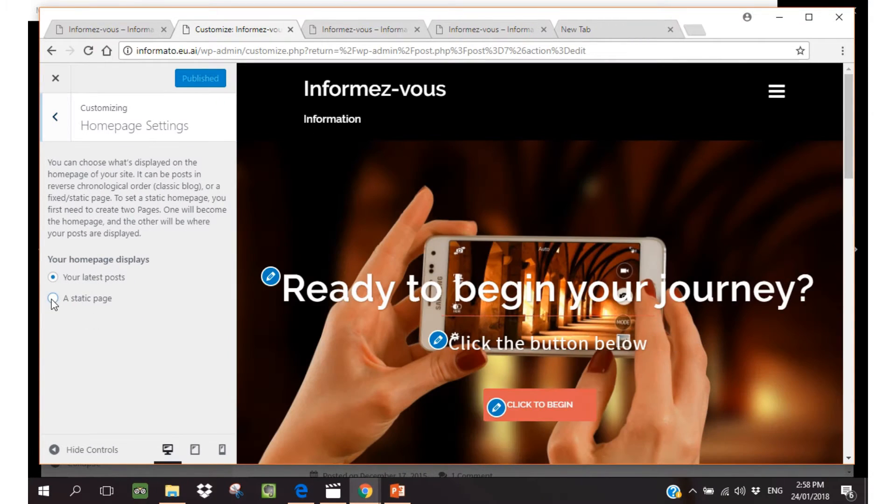
pyautogui.click(52, 300)
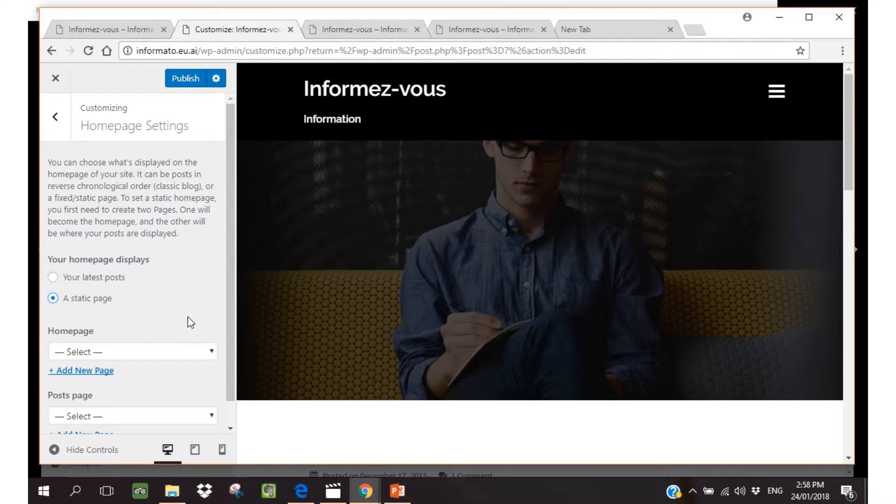
pyautogui.scroll(-1, 214, 297)
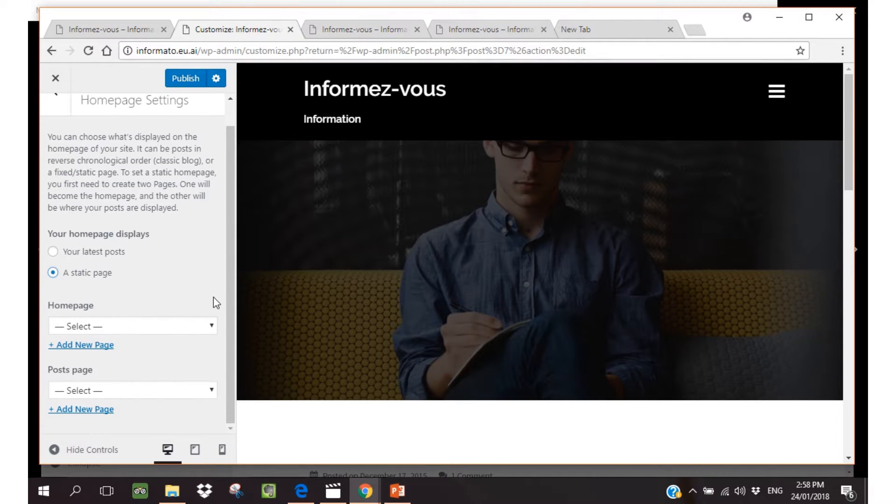
pyautogui.click(212, 327)
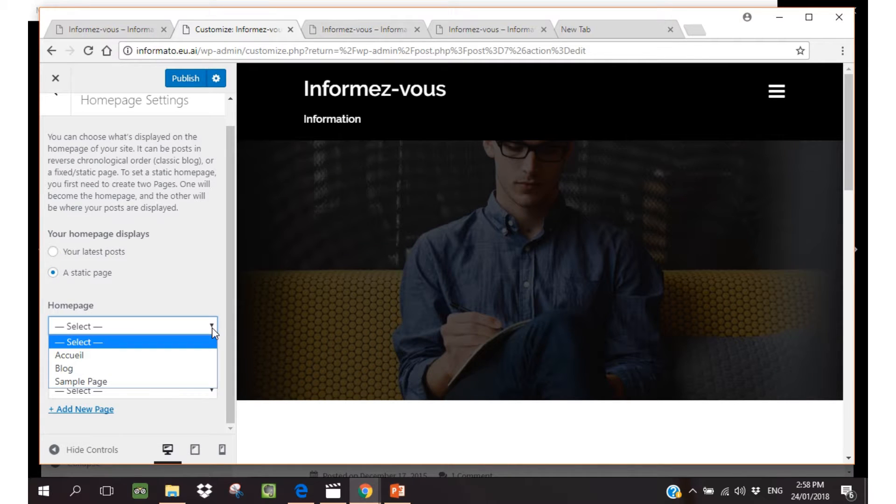
pyautogui.click(109, 356)
pyautogui.click(212, 391)
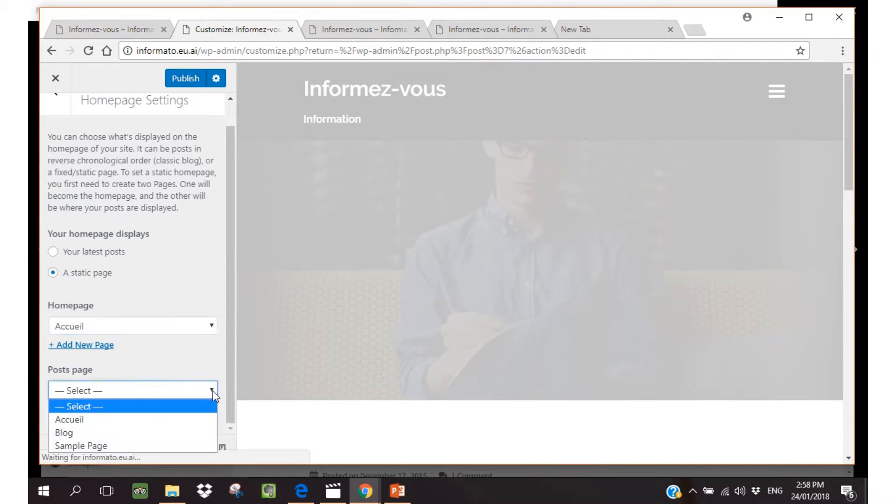
pyautogui.click(153, 434)
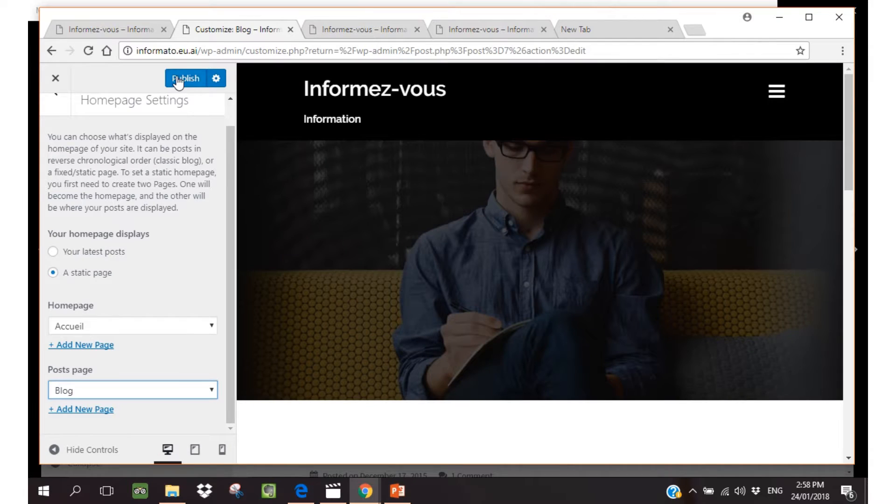
pyautogui.click(177, 78)
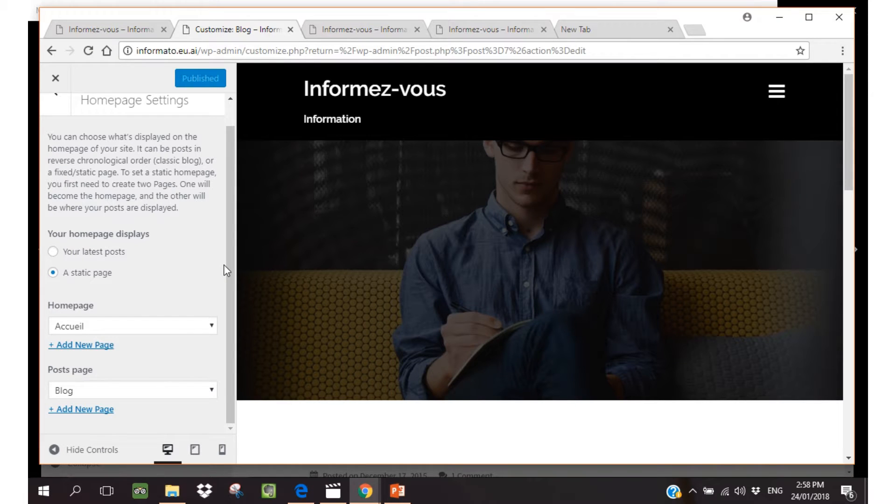
pyautogui.moveTo(228, 259)
pyautogui.mouseDown()
pyautogui.moveTo(231, 215)
pyautogui.moveTo(233, 272)
pyautogui.mouseUp()
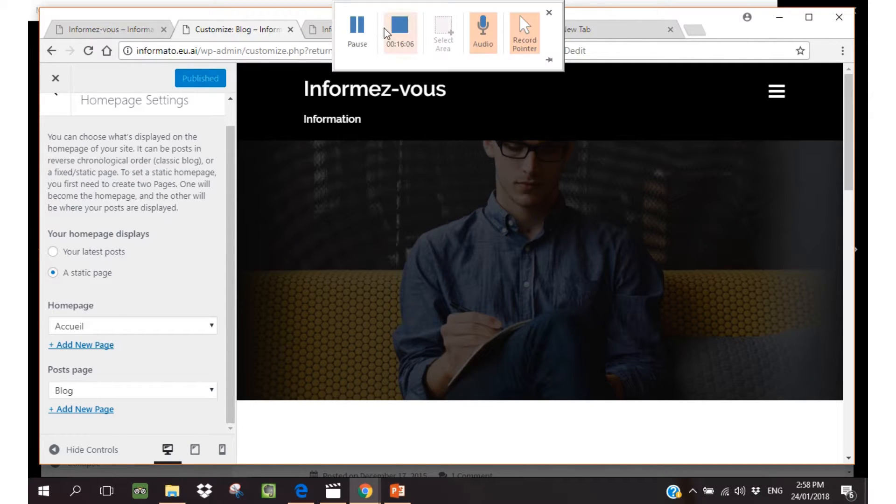
pyautogui.click(358, 13)
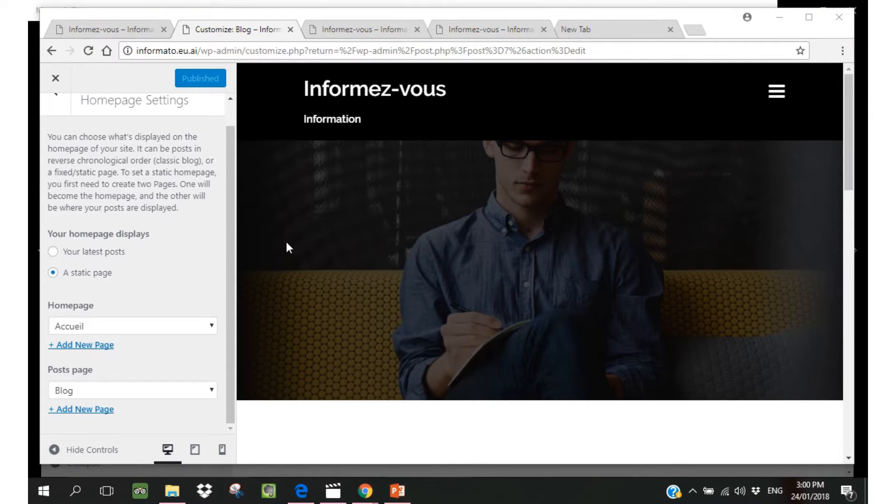
# Reload the live site's front page until it loads and review it down to the footer.
pyautogui.click(86, 30)
pyautogui.click(88, 50)
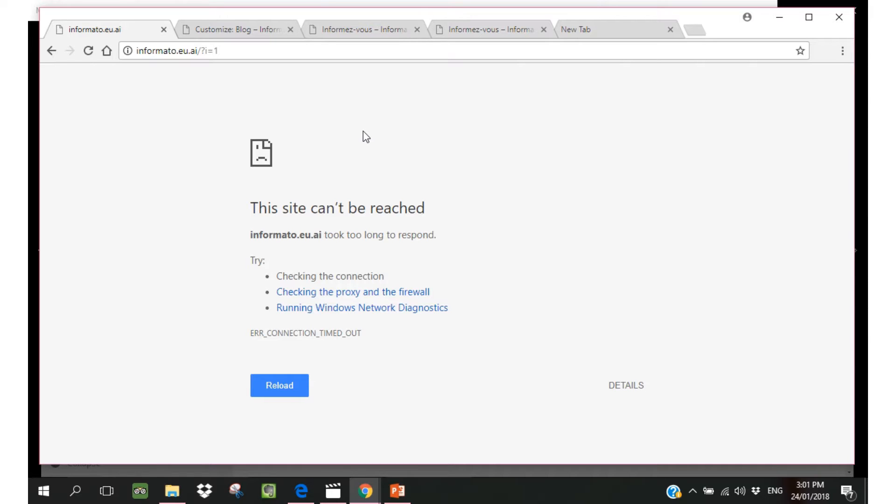
pyautogui.click(86, 51)
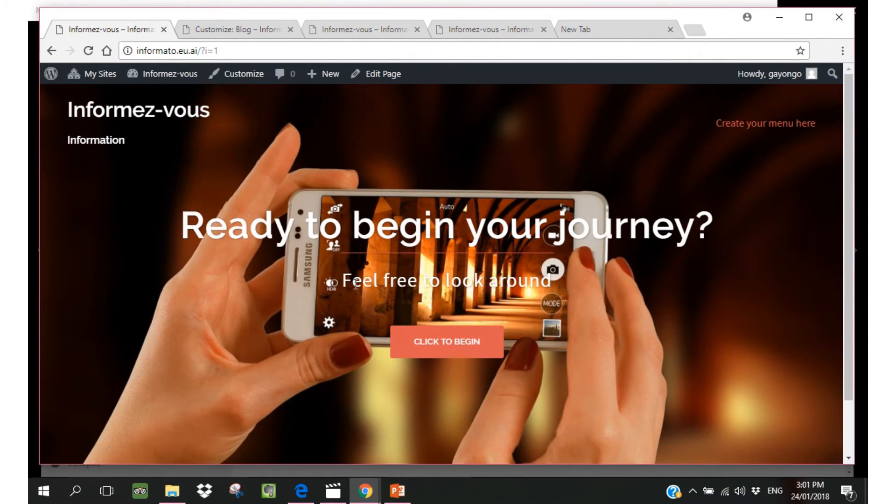
pyautogui.scroll(-1, 386, 140)
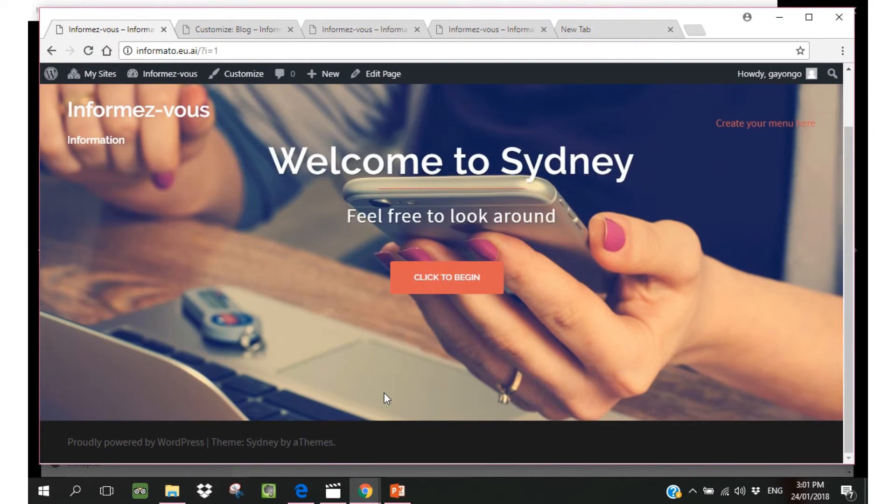
pyautogui.scroll(1, 384, 393)
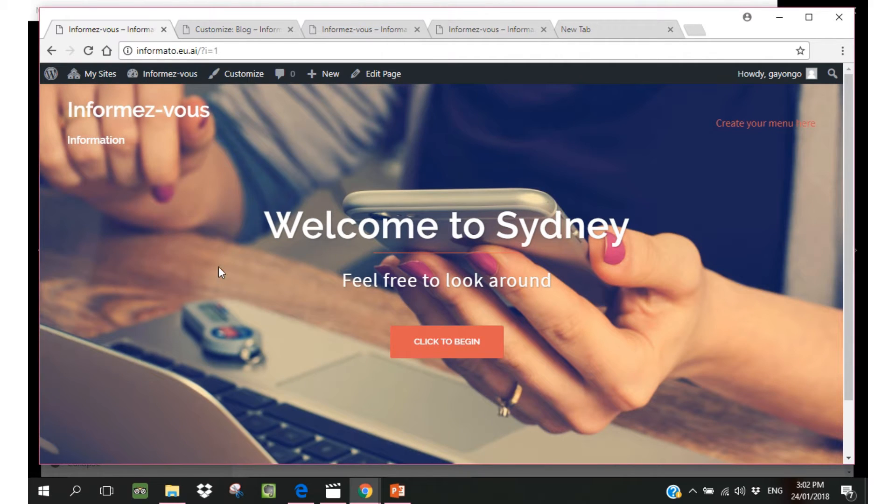
# Leave the customizer's Homepage Settings and reopen the customizer at its main list of sections.
pyautogui.click(222, 30)
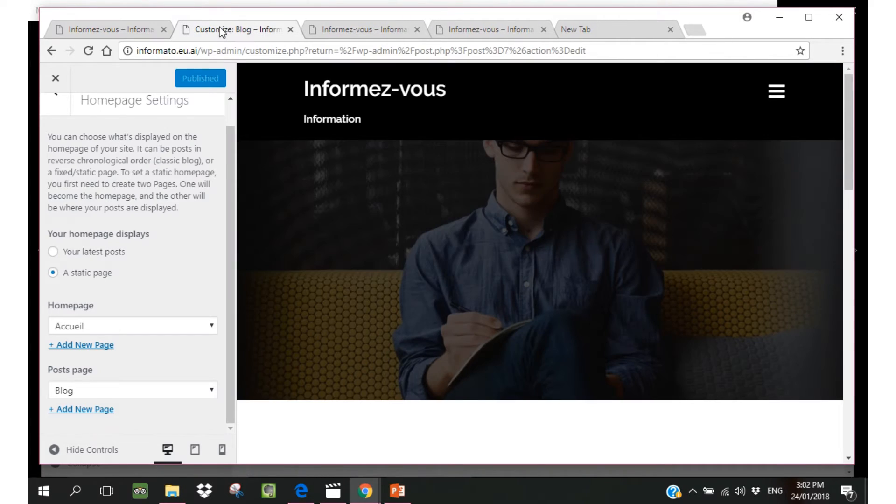
pyautogui.click(55, 81)
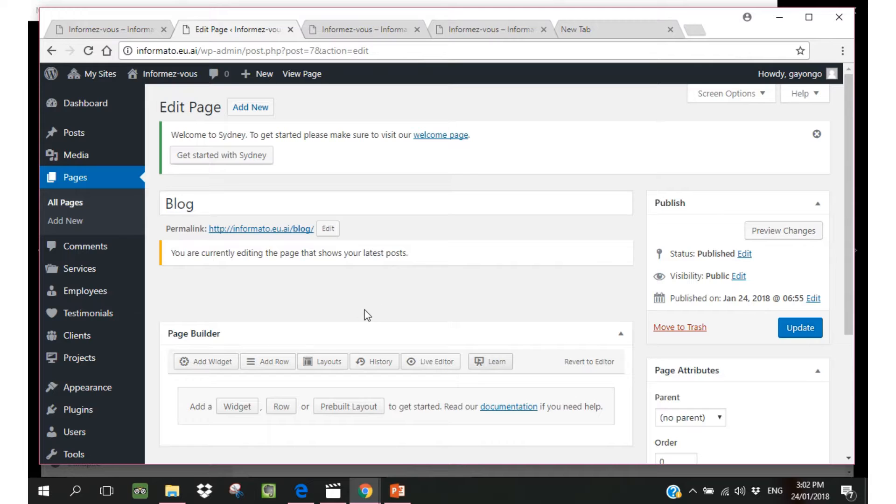
pyautogui.moveTo(116, 360)
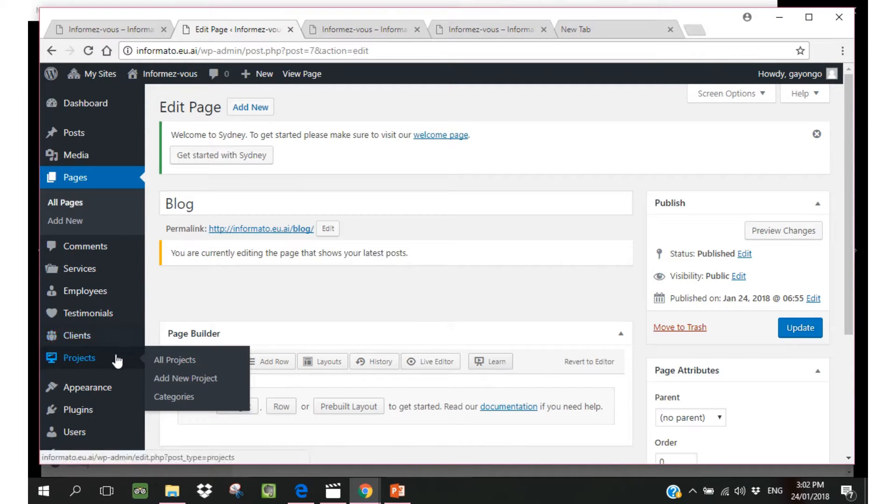
pyautogui.moveTo(109, 390)
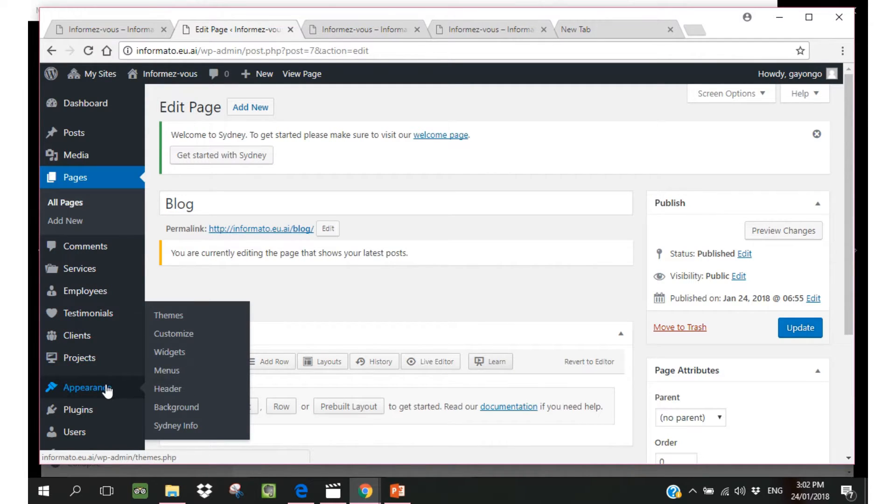
pyautogui.click(177, 334)
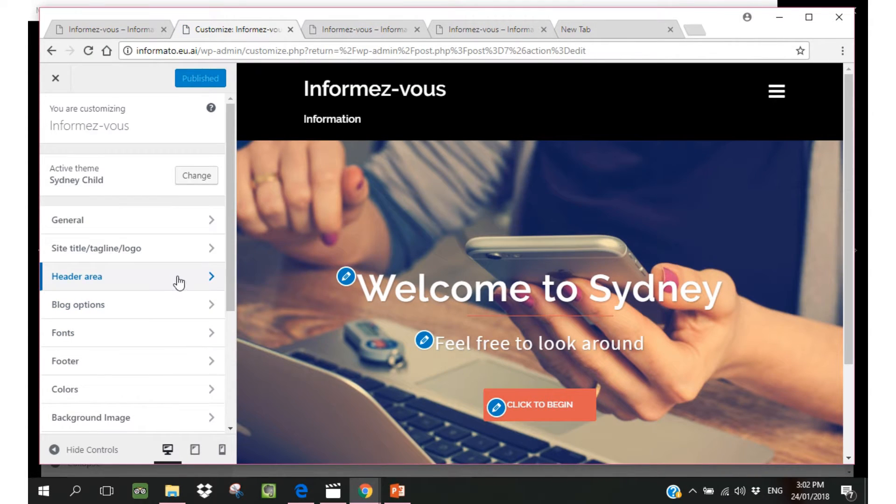
# In the Header area's header type settings, set the Site header type to No header (only menu) and publish.
pyautogui.click(179, 282)
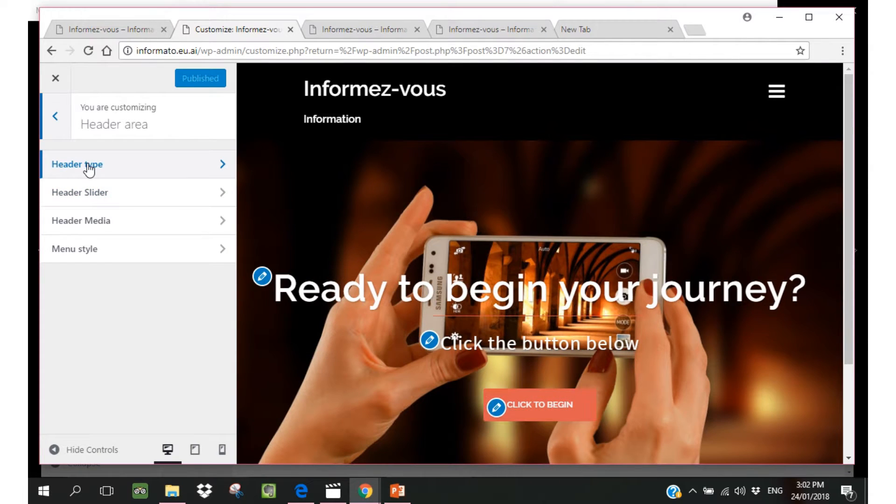
pyautogui.click(88, 167)
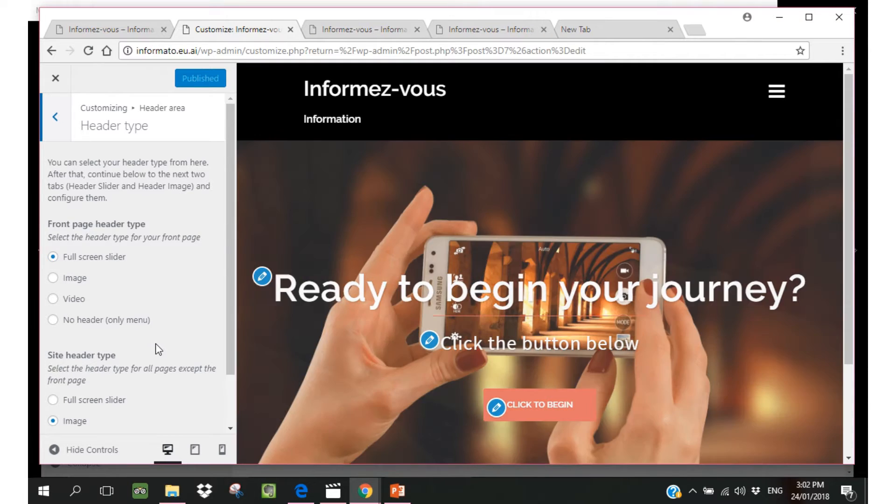
pyautogui.scroll(-2, 159, 349)
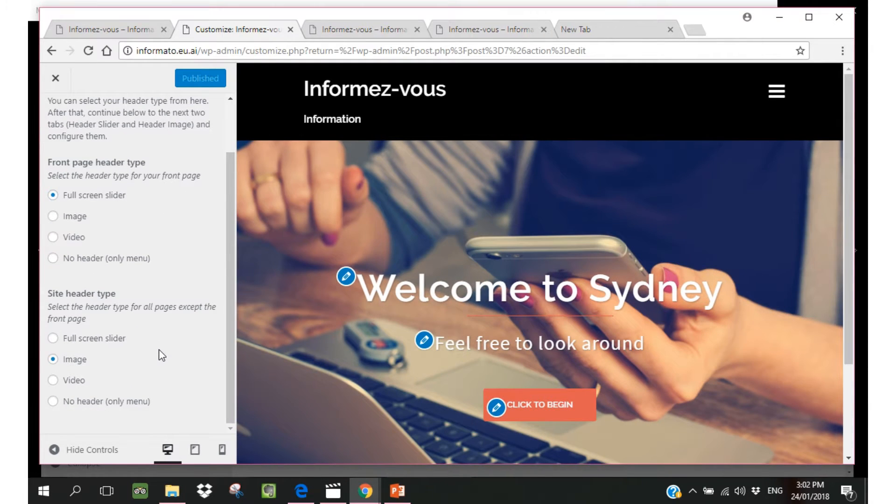
pyautogui.click(53, 402)
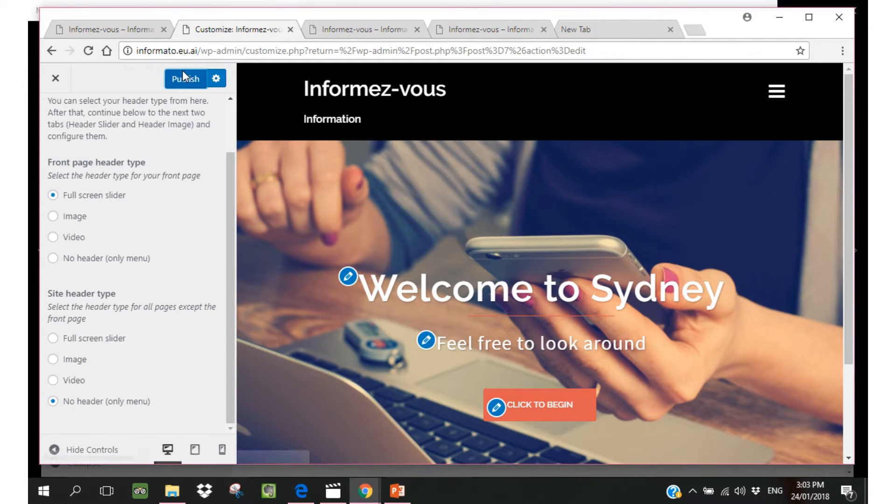
pyautogui.click(185, 78)
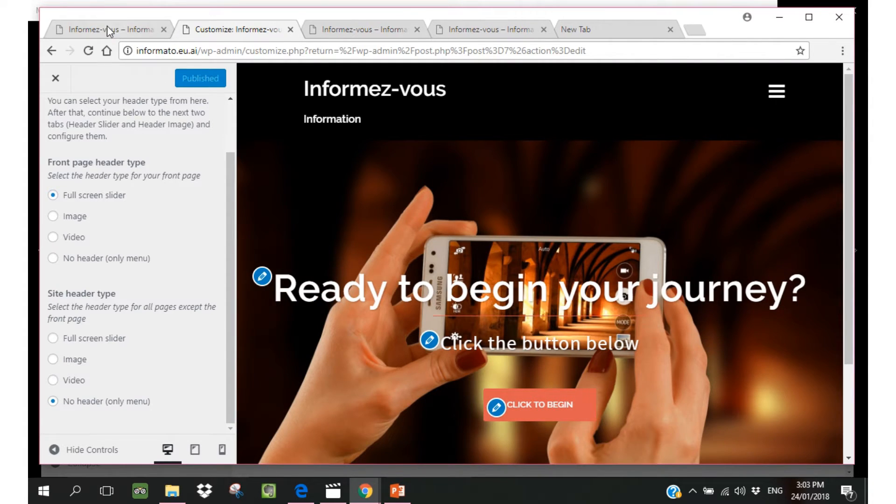
# Refresh the live front page to check it with the published header settings, and return to the customizer.
pyautogui.click(107, 29)
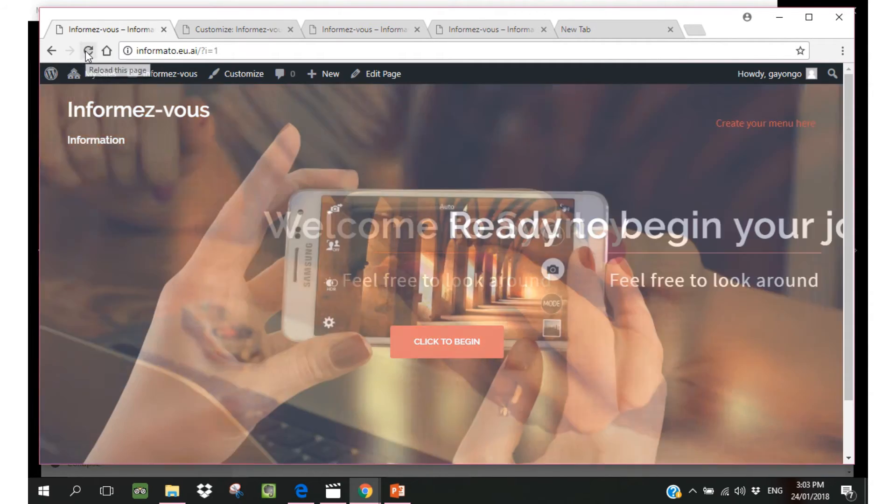
pyautogui.click(88, 51)
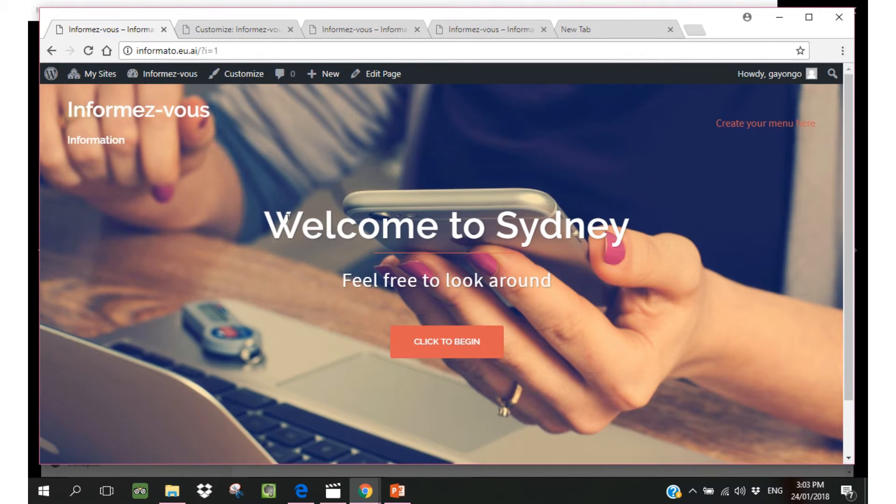
pyautogui.scroll(-3, 357, 245)
pyautogui.scroll(3, 366, 281)
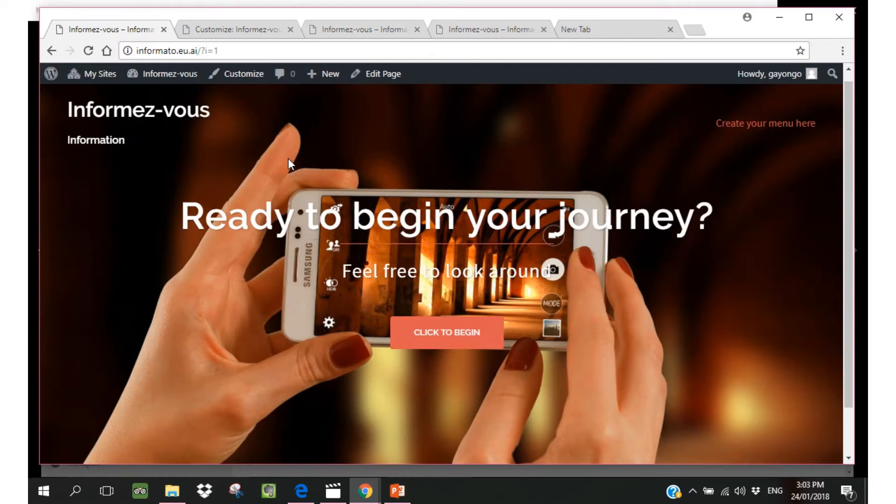
pyautogui.scroll(-3, 303, 177)
pyautogui.scroll(3, 335, 203)
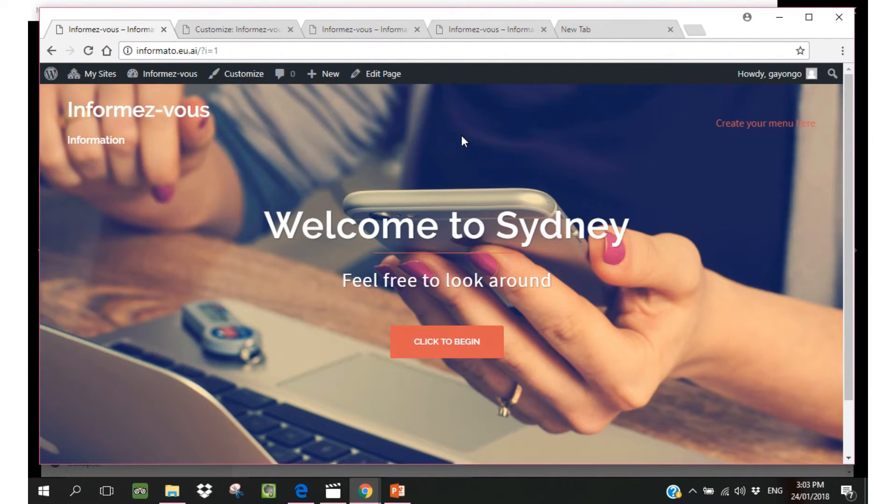
pyautogui.click(225, 30)
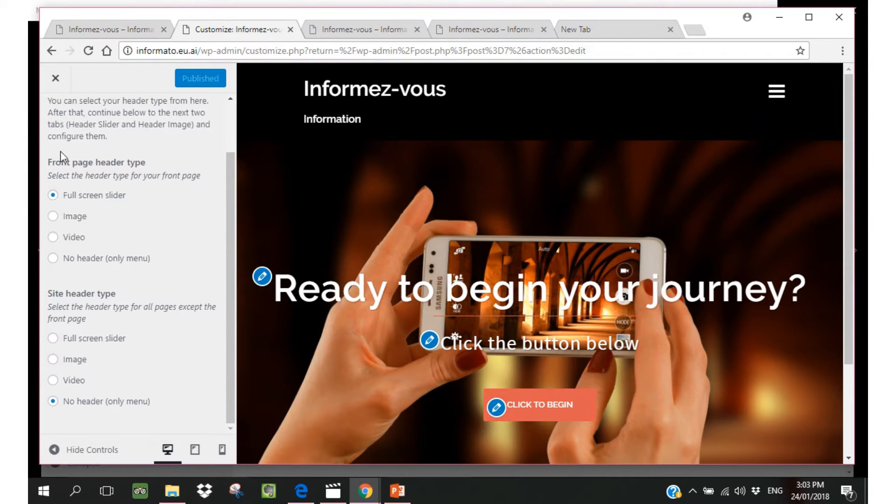
# Leave the customizer and publish a new page titled Services.
pyautogui.click(55, 78)
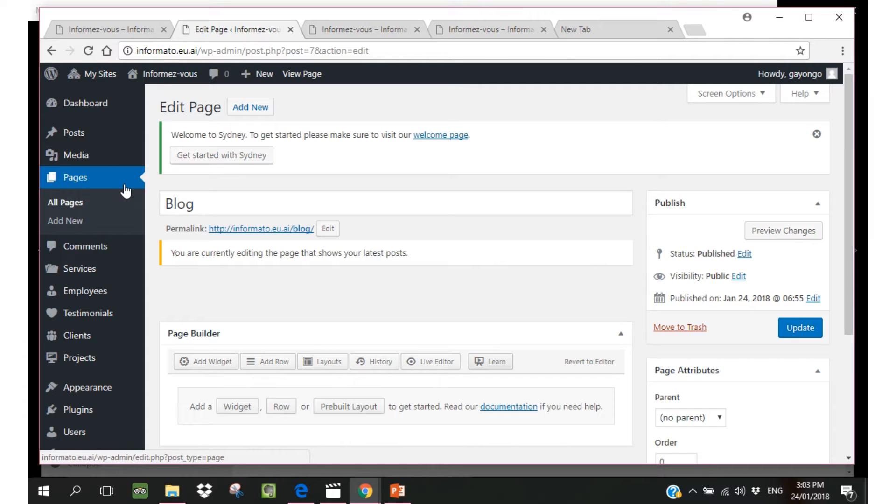
pyautogui.click(251, 108)
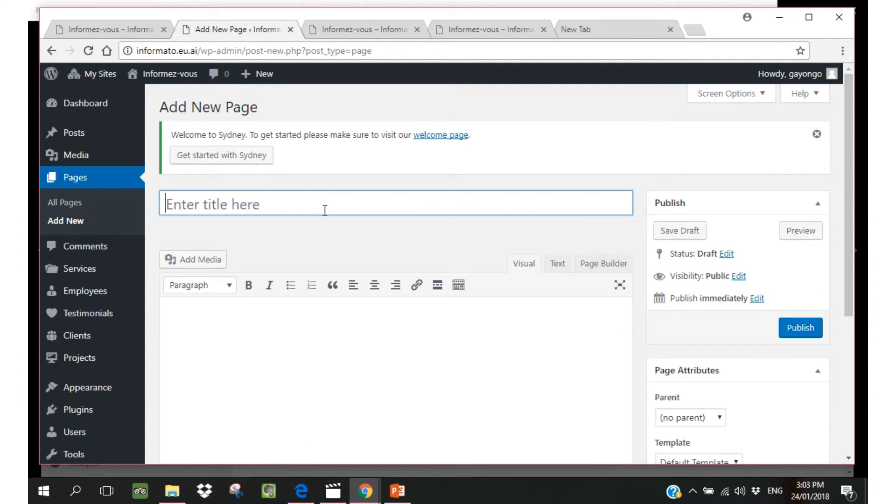
pyautogui.write('Serv')
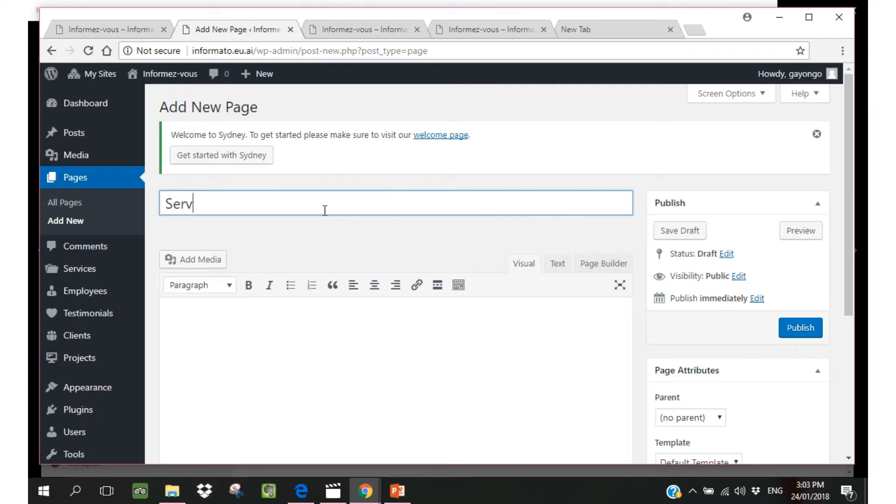
pyautogui.write('ices')
pyautogui.click(796, 329)
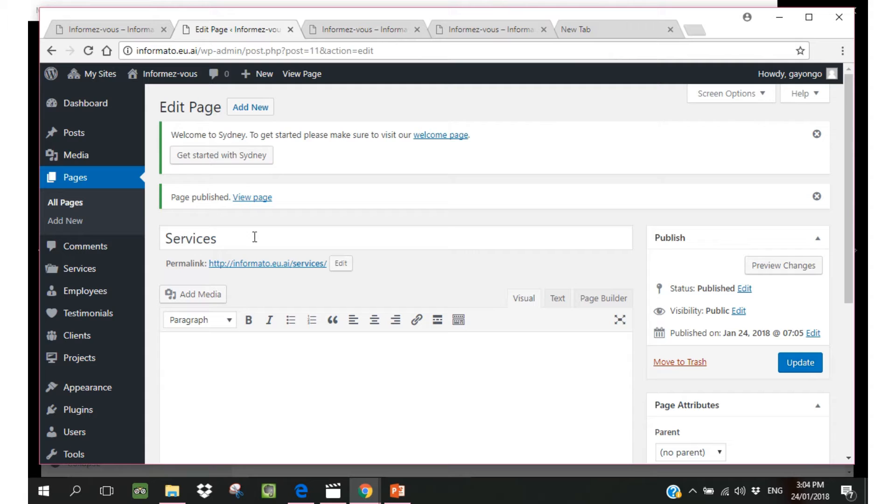
# Add another new page titled Contact and publish it.
pyautogui.click(252, 108)
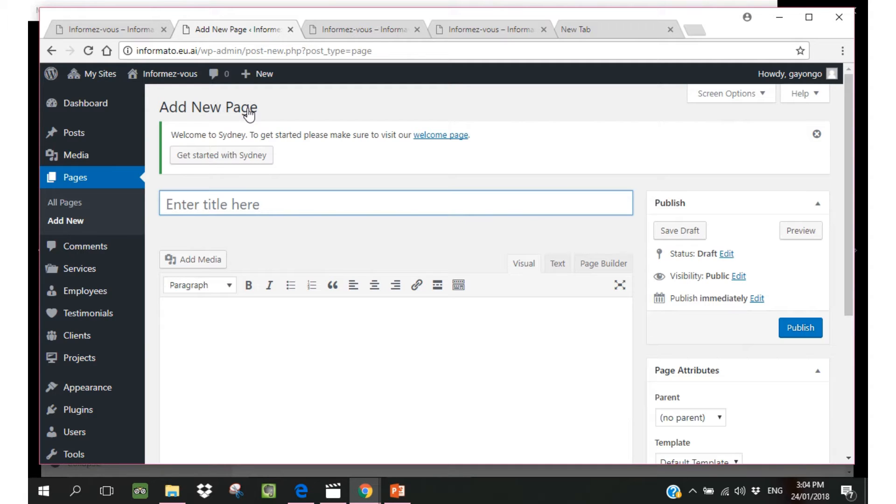
pyautogui.write('Contac')
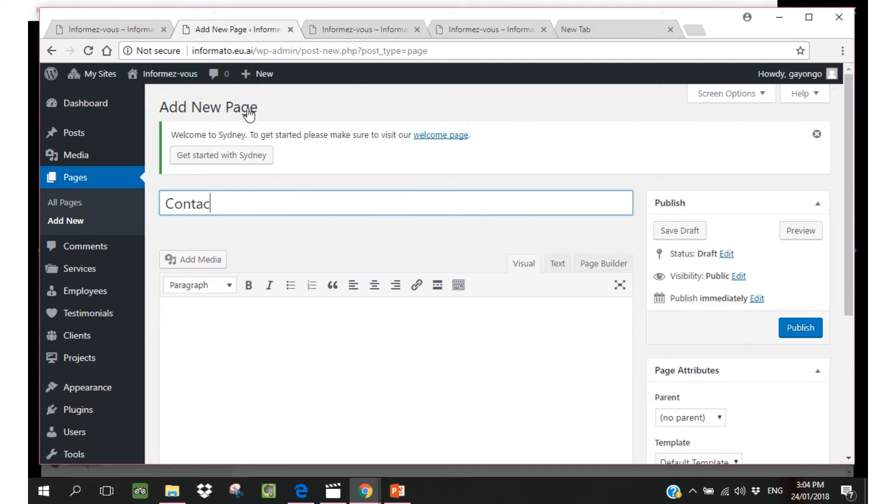
pyautogui.write('t')
pyautogui.click(796, 328)
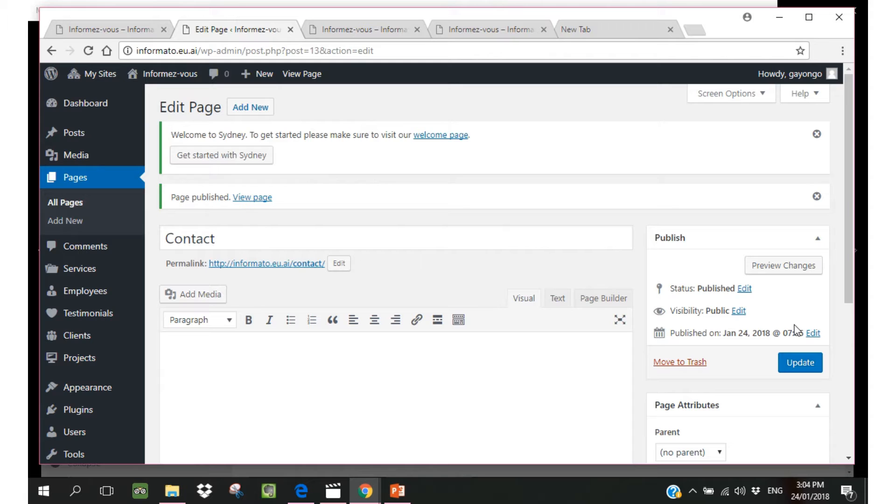
# Open the Menus management page of the site's appearance settings.
pyautogui.scroll(-3, 549, 385)
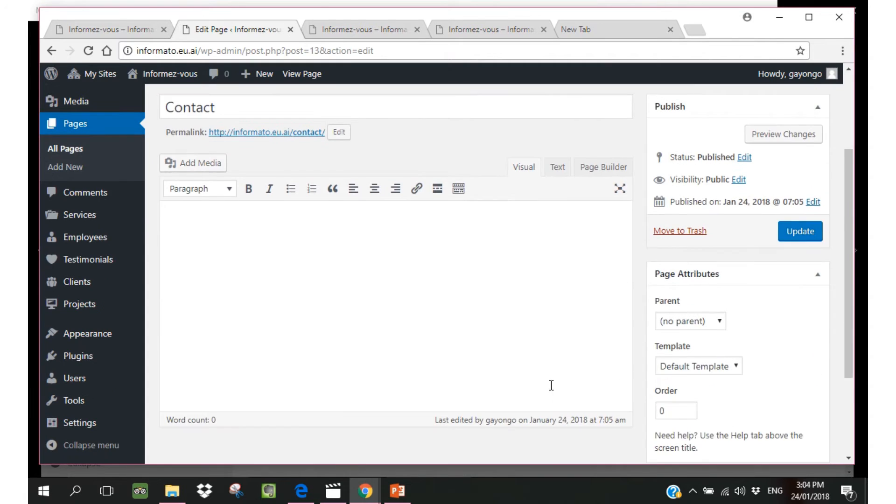
pyautogui.scroll(-1, 552, 385)
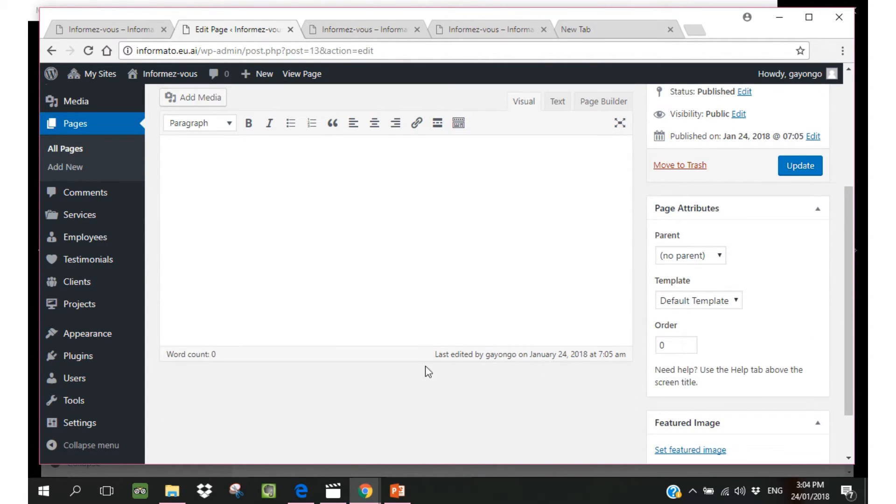
pyautogui.moveTo(108, 423)
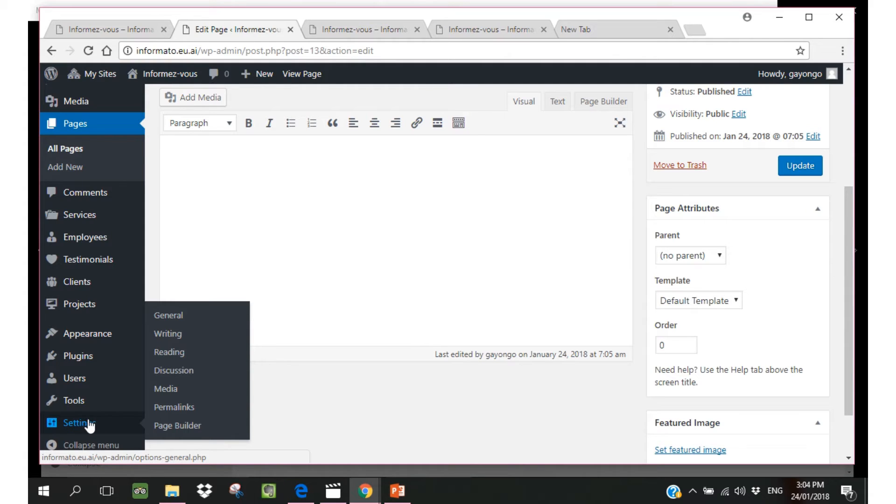
pyautogui.moveTo(90, 276)
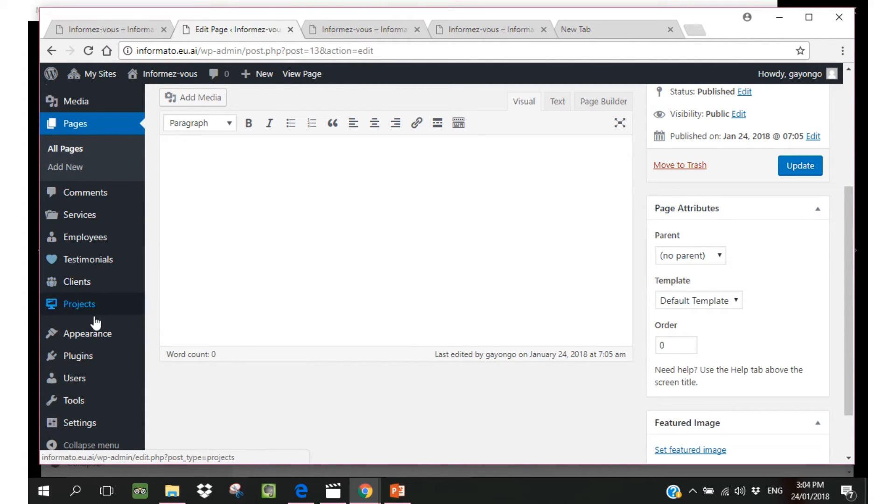
pyautogui.moveTo(97, 336)
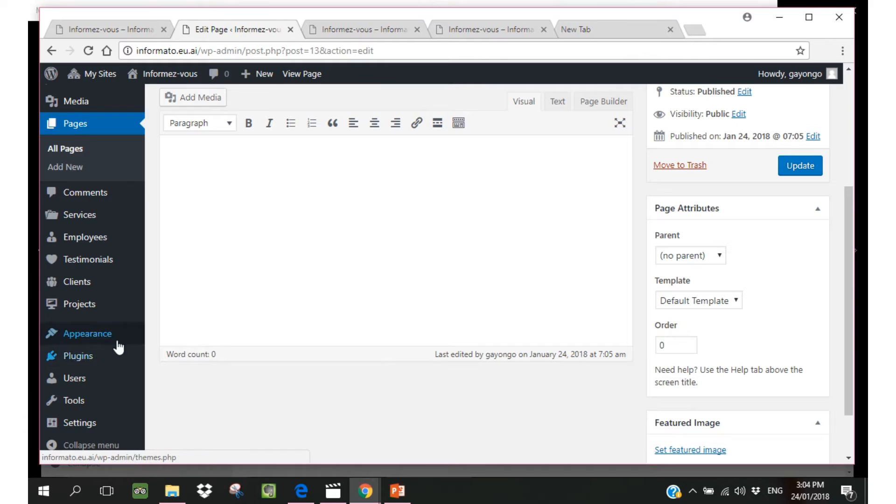
pyautogui.moveTo(116, 336)
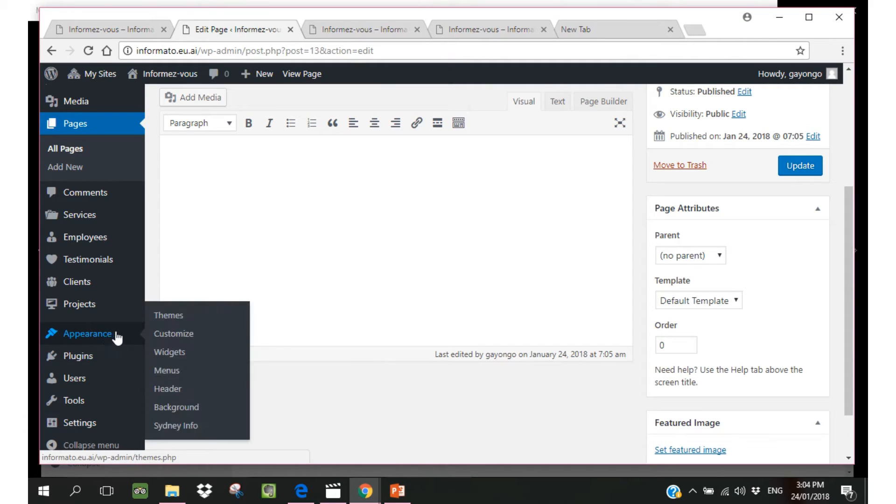
pyautogui.click(167, 370)
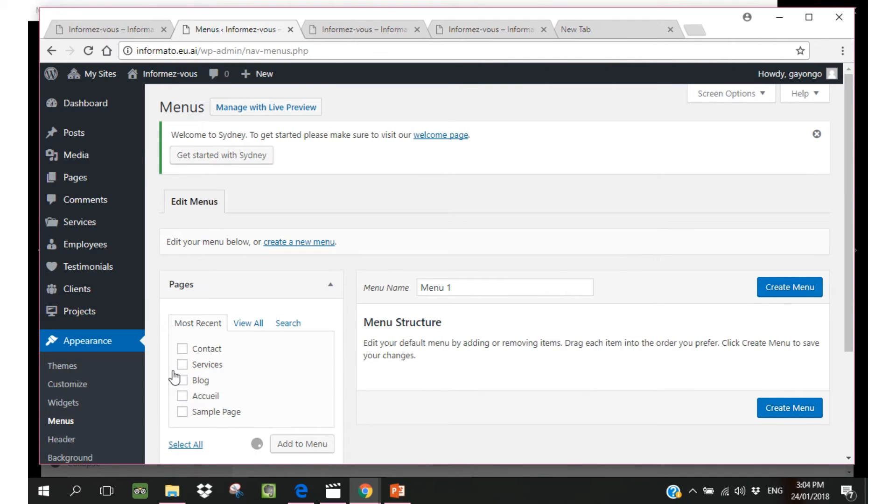
# Examine the proposed menu structure and the pages and categories that can be added to it.
pyautogui.scroll(-1, 549, 414)
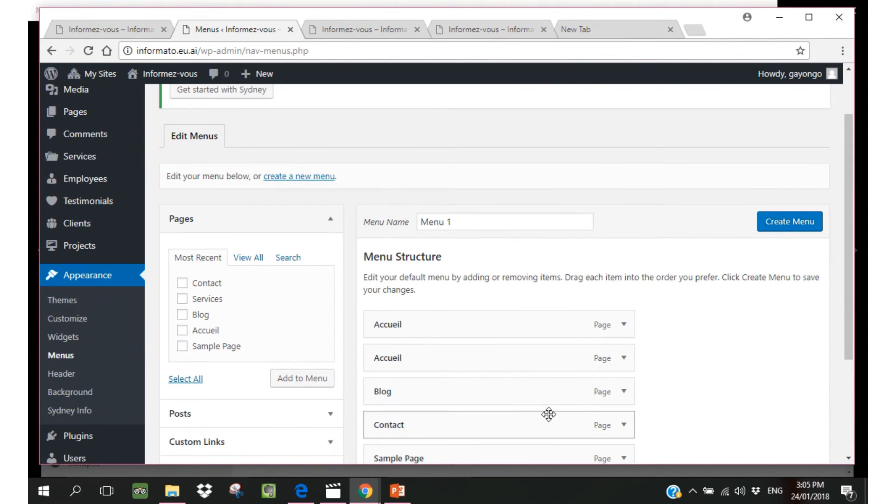
pyautogui.scroll(1, 548, 414)
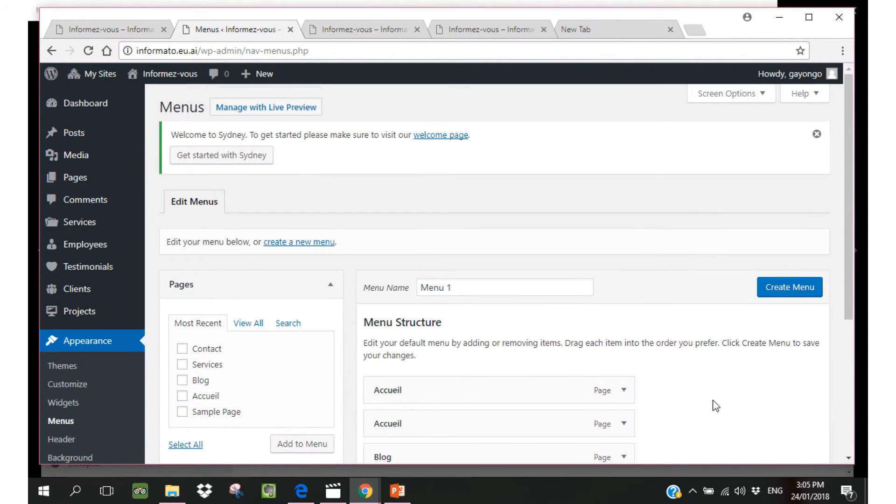
pyautogui.scroll(-3, 716, 406)
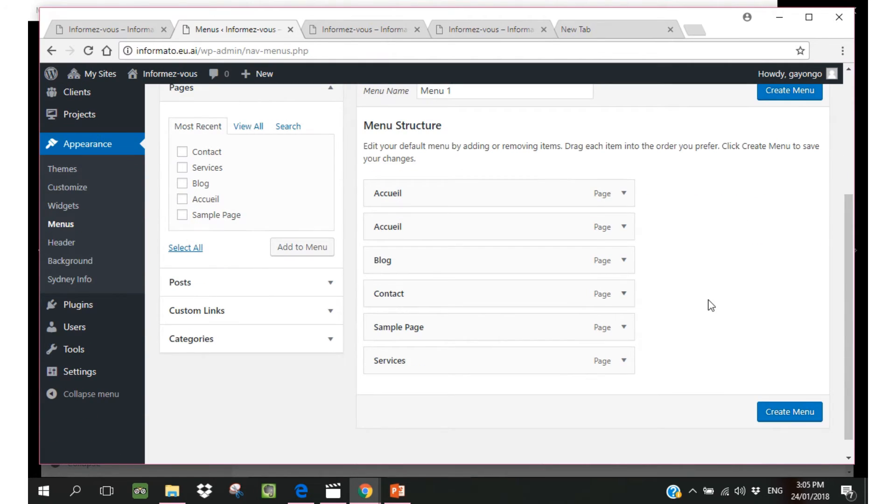
pyautogui.scroll(1, 726, 316)
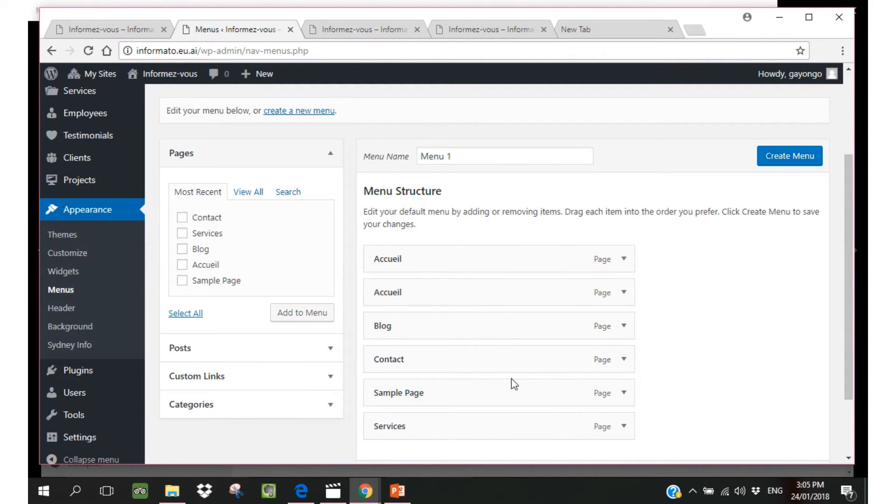
pyautogui.scroll(-1, 514, 384)
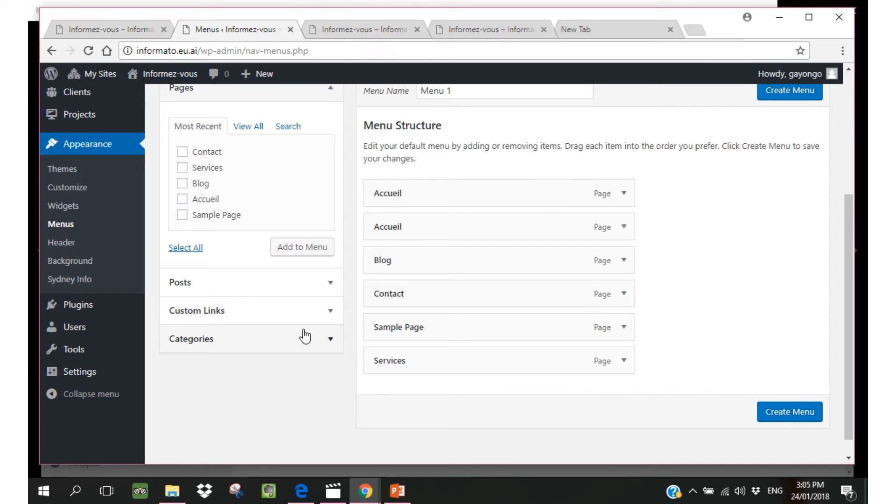
pyautogui.scroll(1, 299, 332)
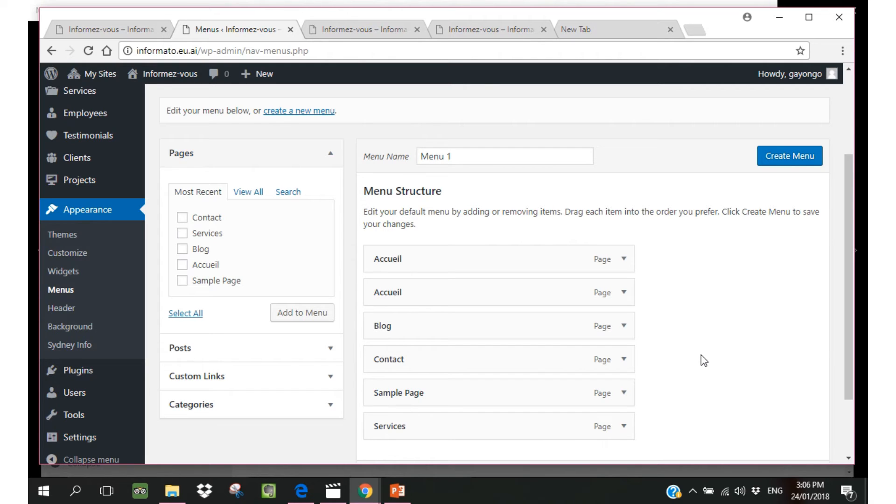
pyautogui.click(330, 408)
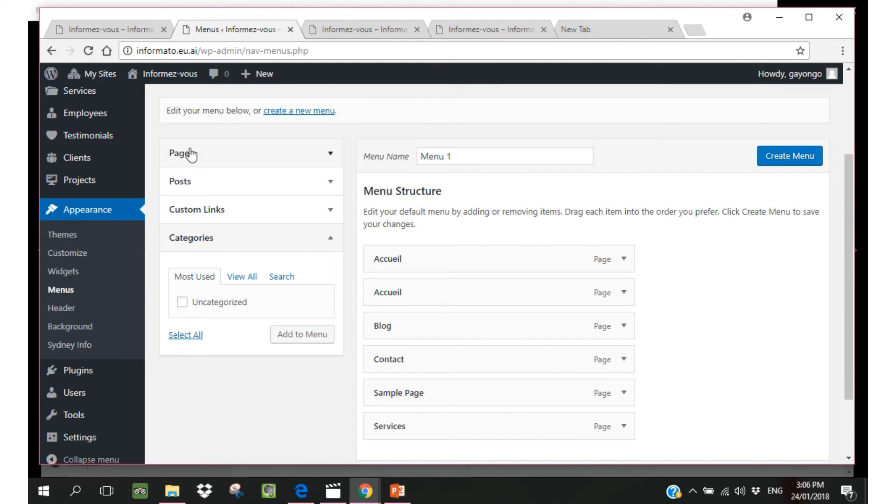
pyautogui.click(329, 156)
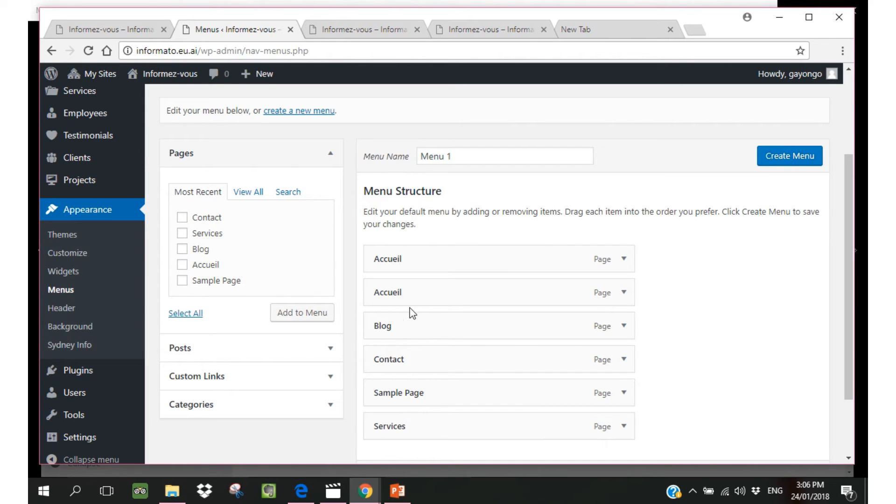
# Remove the first of the two Accueil items and the Sample Page item from the menu structure.
pyautogui.click(624, 260)
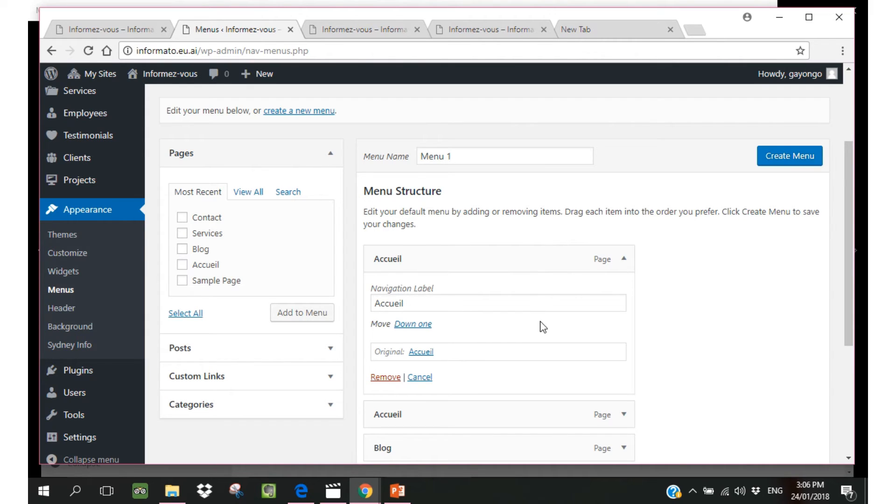
pyautogui.click(382, 378)
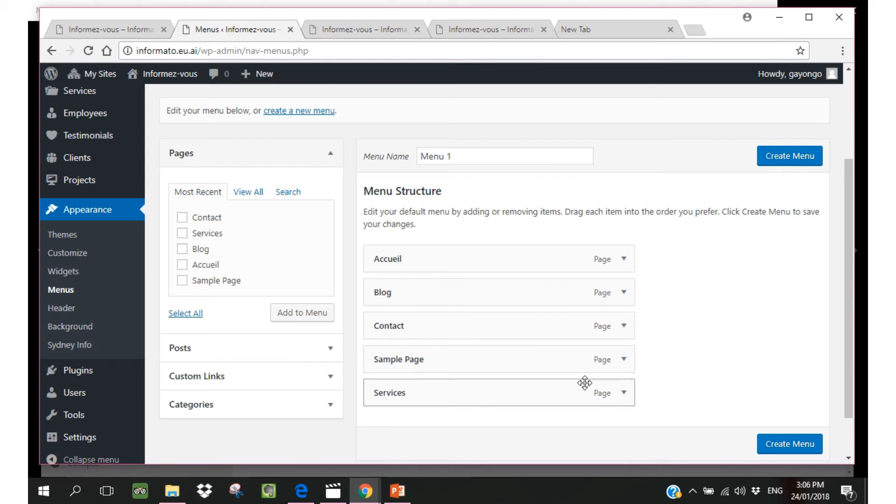
pyautogui.click(624, 360)
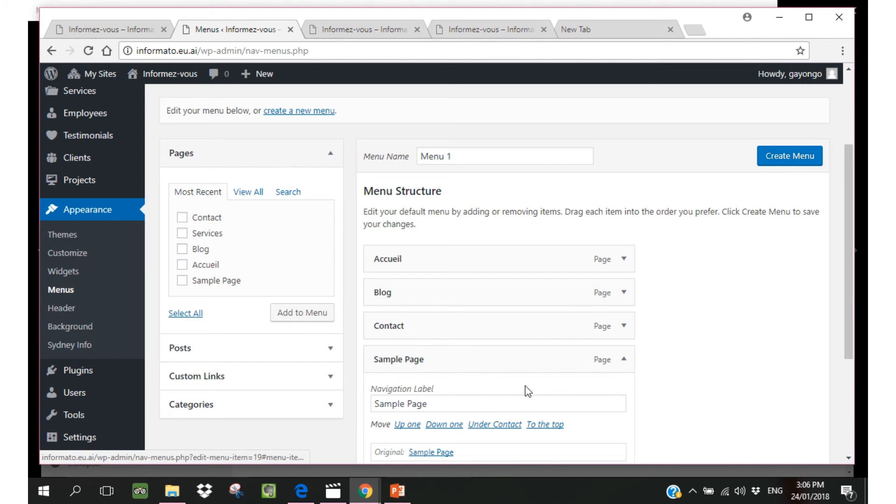
pyautogui.scroll(-2, 462, 425)
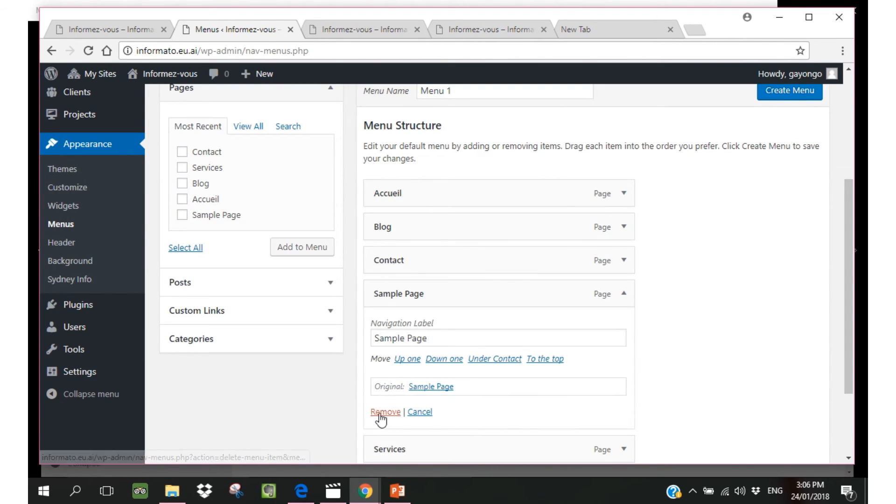
pyautogui.click(382, 412)
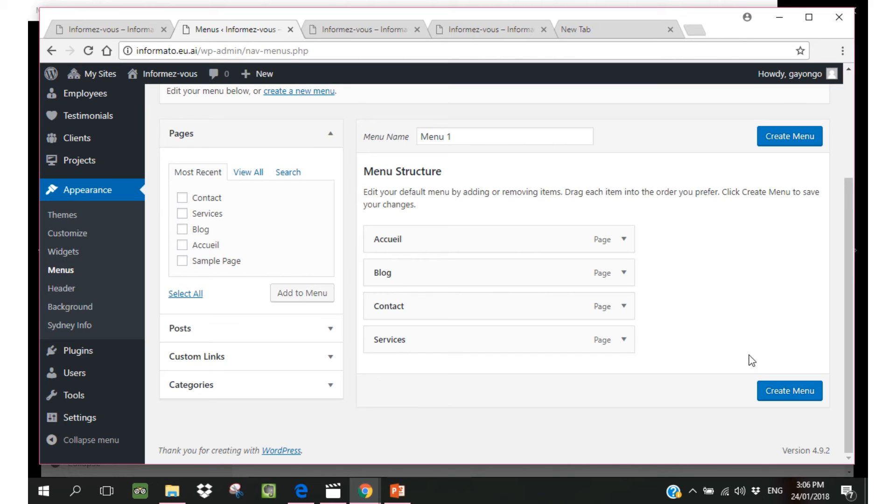
# Create the menu under the name Menu 1, look through its structure and settings, and save it.
pyautogui.click(789, 392)
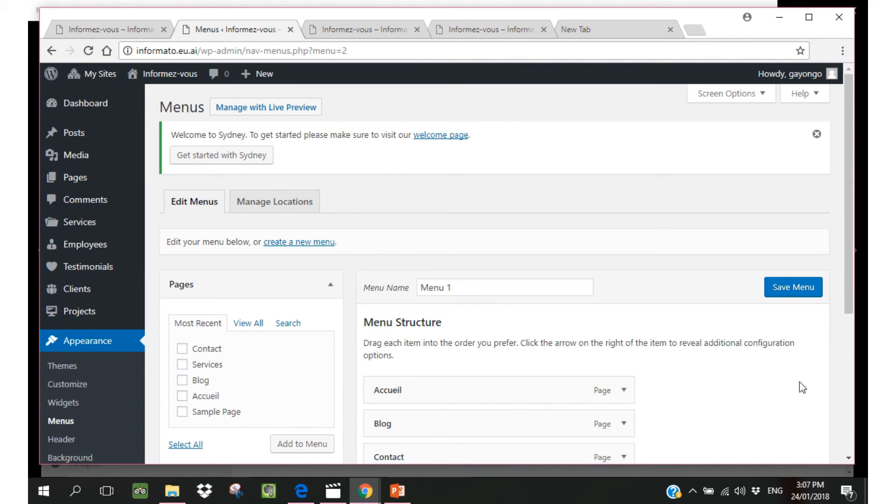
pyautogui.scroll(-3, 802, 387)
pyautogui.scroll(-1, 802, 379)
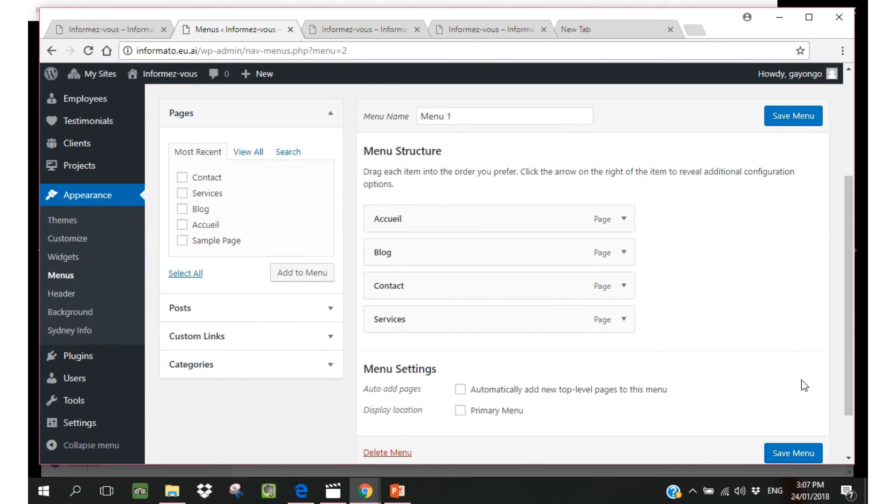
pyautogui.scroll(-2, 804, 385)
pyautogui.scroll(5, 809, 369)
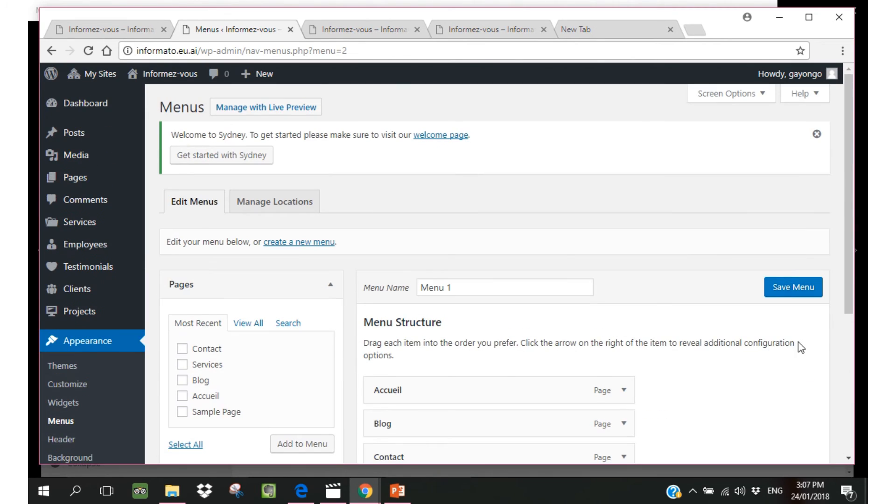
pyautogui.click(794, 288)
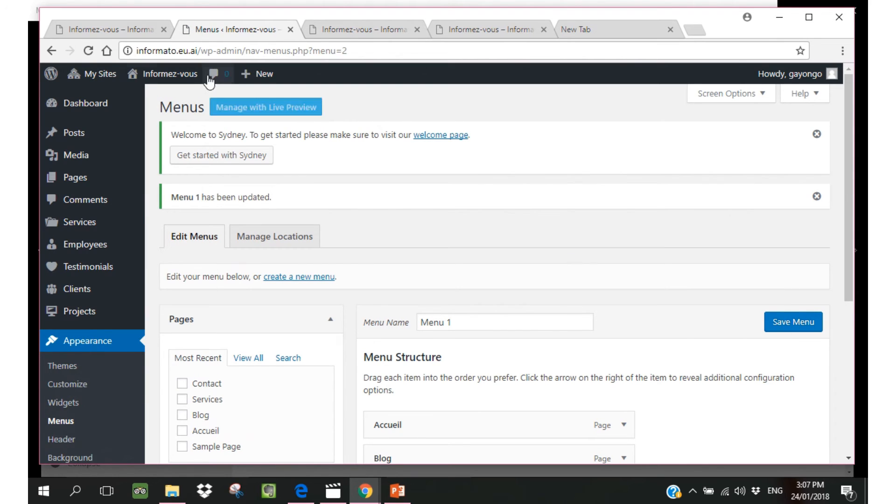
# Reload the live front page to check whether the saved menu appears, and return to the menu editor.
pyautogui.click(118, 29)
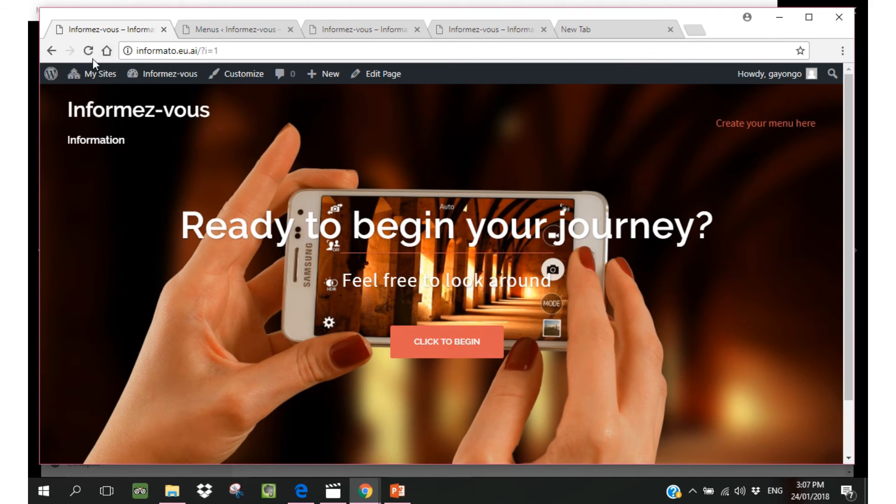
pyautogui.click(89, 53)
pyautogui.scroll(-2, 738, 207)
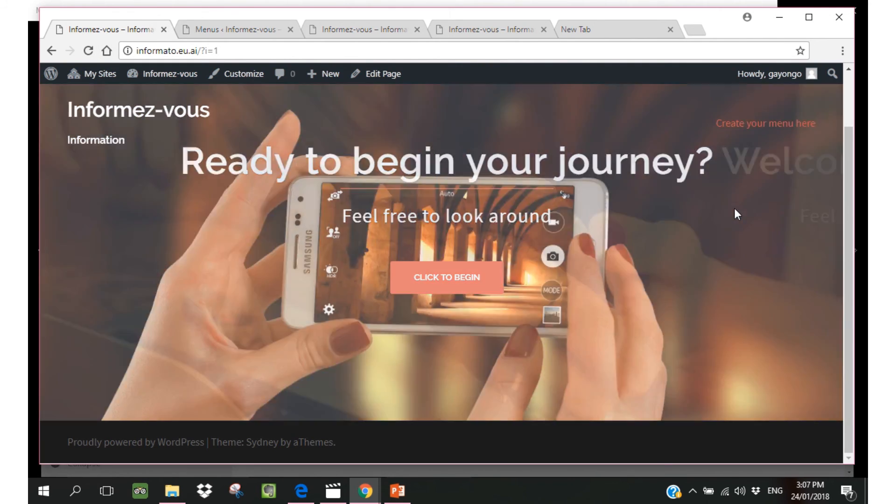
pyautogui.scroll(2, 734, 209)
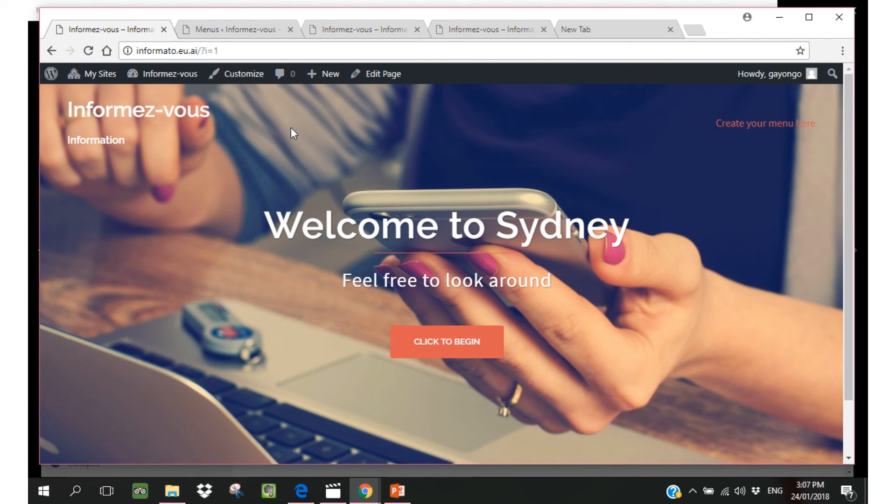
pyautogui.click(227, 31)
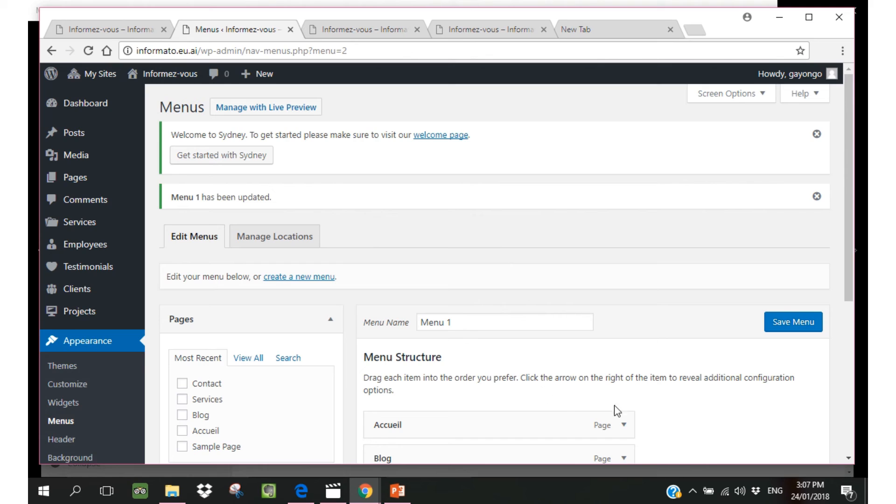
# Add the Contact, Services, Blog and Accueil pages to Menu 1 again and look over the extended menu structure.
pyautogui.scroll(-3, 621, 406)
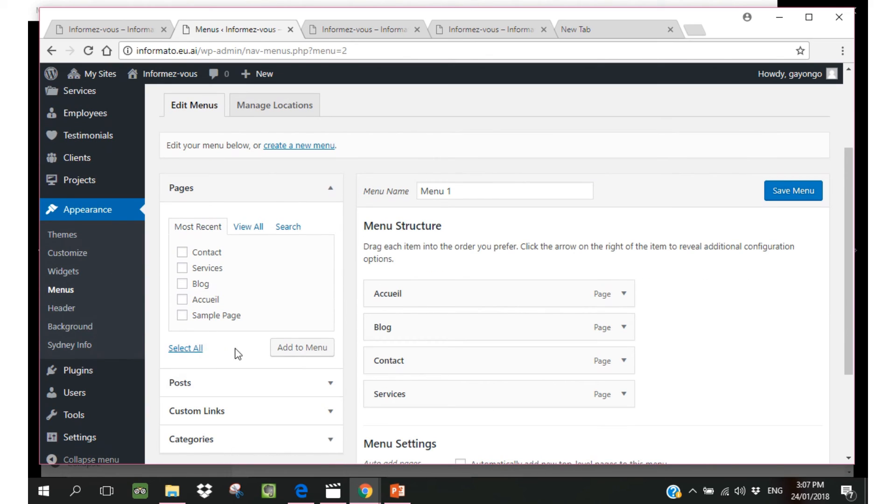
pyautogui.click(182, 252)
pyautogui.click(183, 270)
pyautogui.click(183, 285)
pyautogui.click(181, 300)
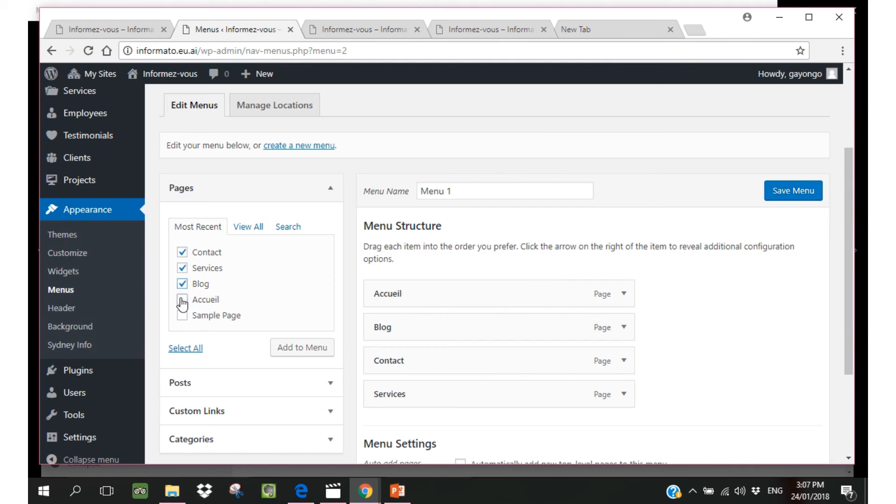
pyautogui.click(302, 351)
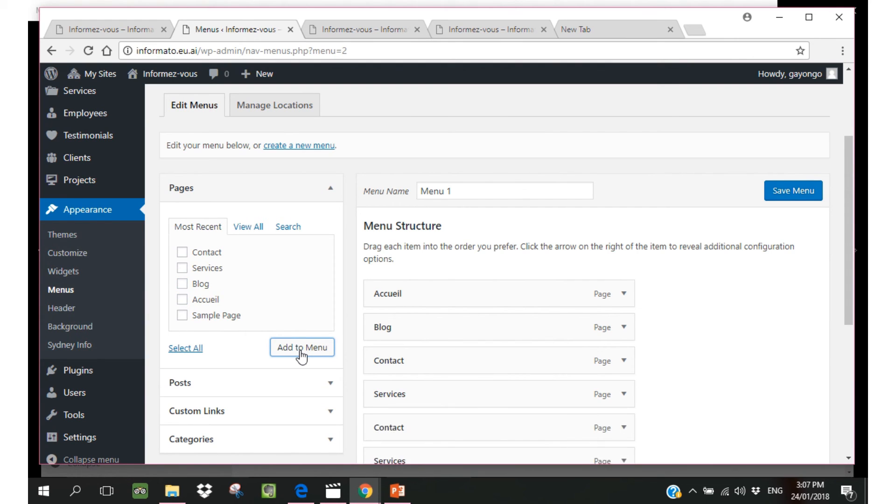
pyautogui.scroll(-4, 721, 404)
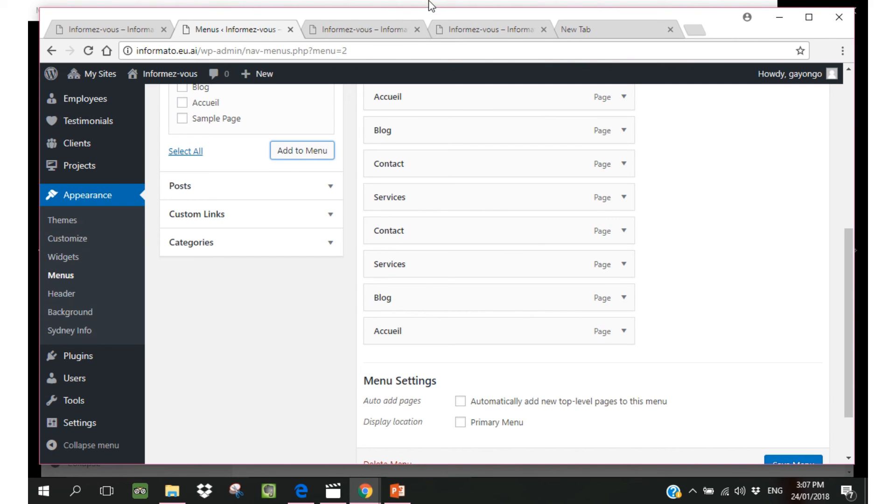
pyautogui.moveTo(427, 5)
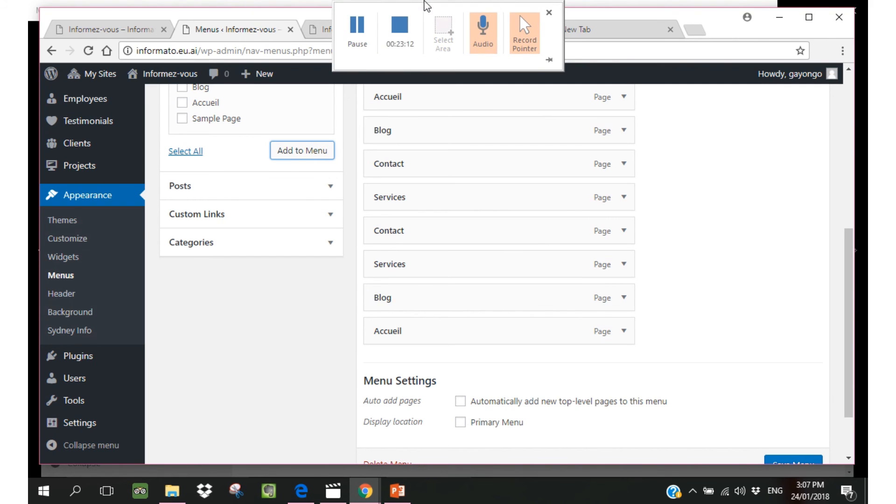
pyautogui.click(358, 31)
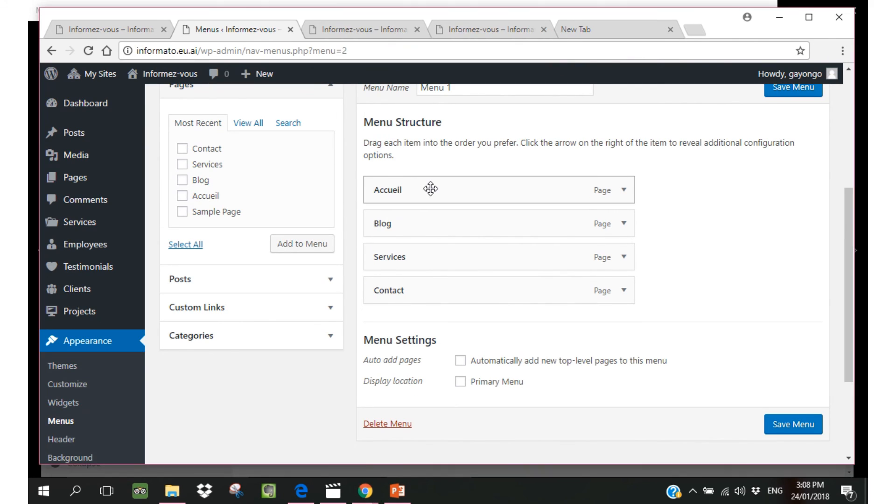
# Try nesting Services as a sub item under Accueil, and move it back to the top level between Blog and Contact.
pyautogui.moveTo(431, 188); pyautogui.dragTo(441, 281)
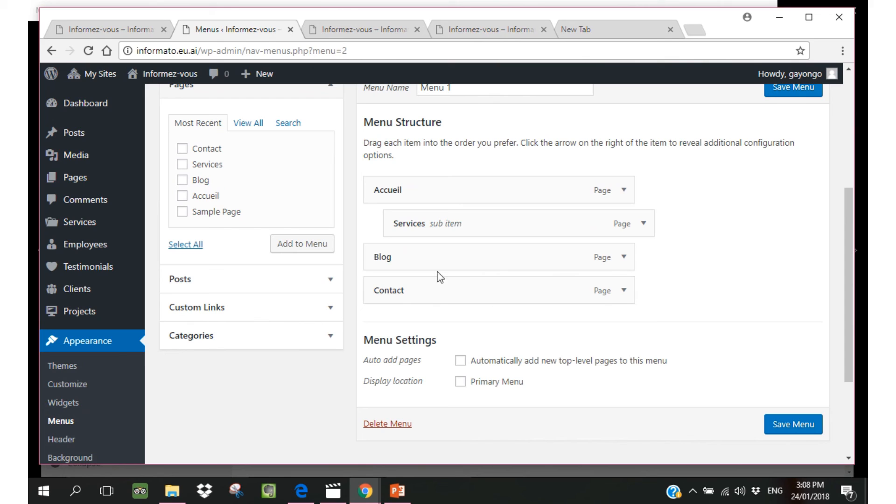
pyautogui.moveTo(455, 234); pyautogui.dragTo(450, 282)
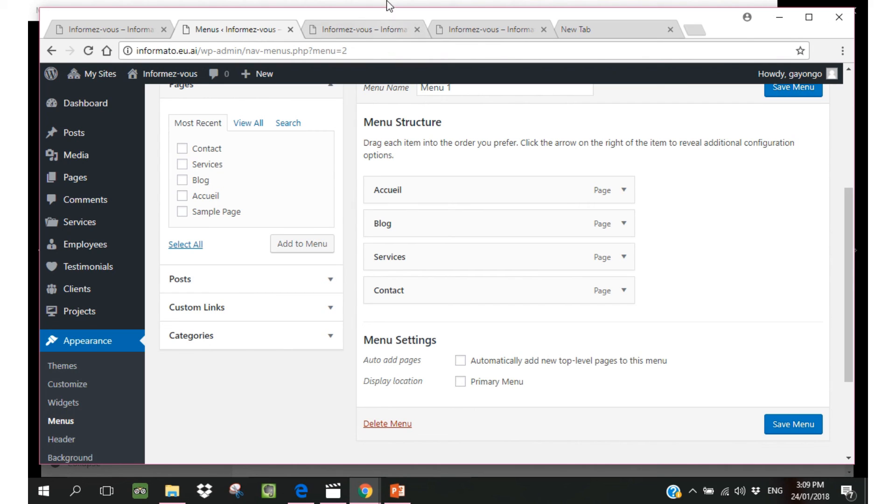
pyautogui.moveTo(392, 6)
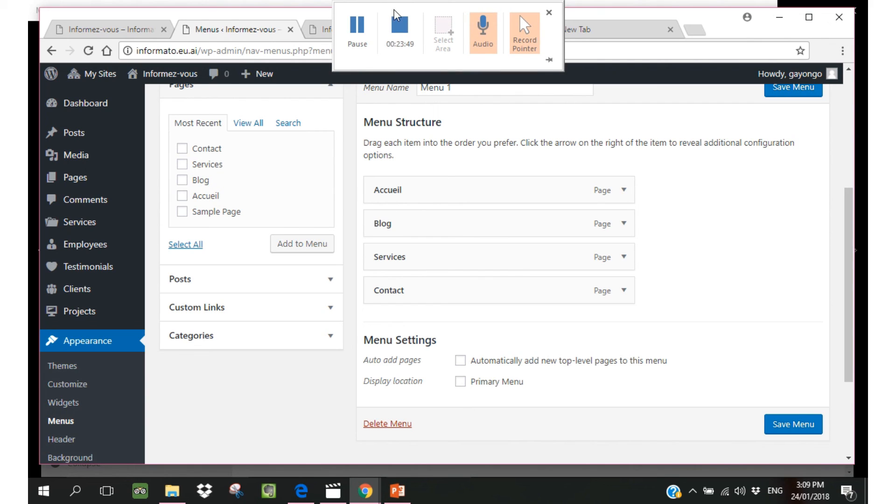